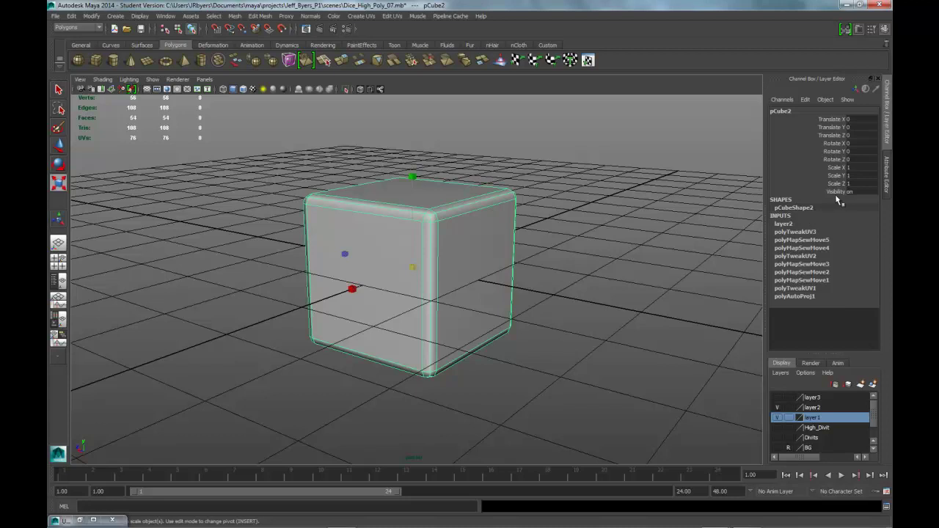
Scale the low-poly cube pCube2 to 16 in X, Y and Z
double_click(857, 168)
type("16")
key("Return")
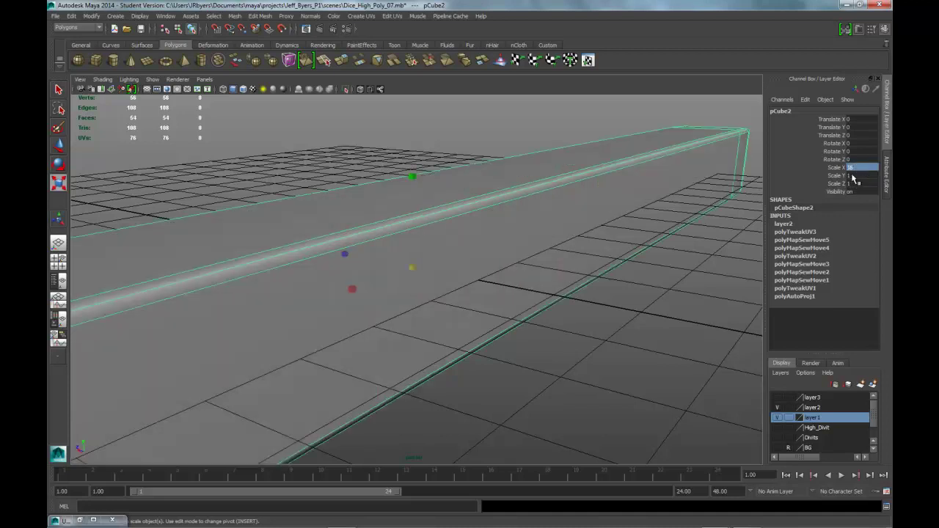
left_click(854, 176)
double_click(850, 176)
type("16")
key("Return")
left_click(855, 183)
double_click(859, 183)
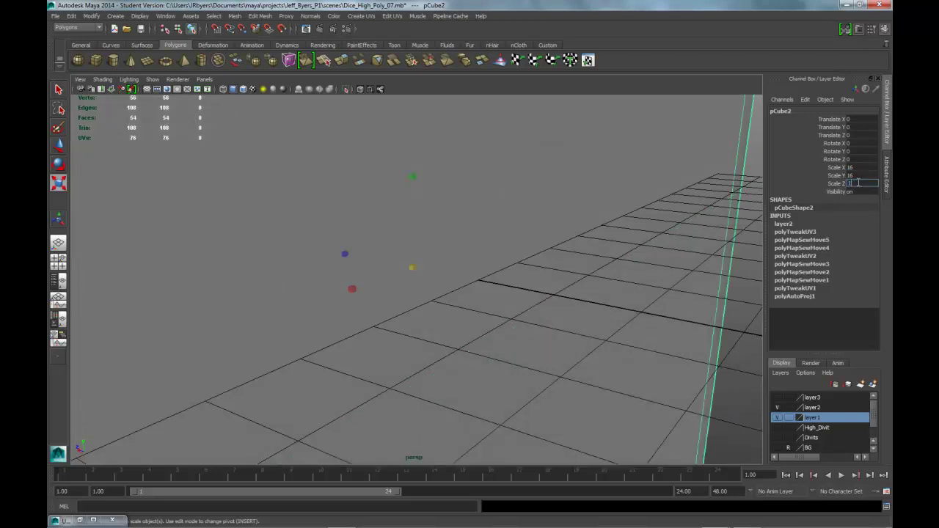
type("16")
key("Return")
scroll(477, 219, "up", 5)
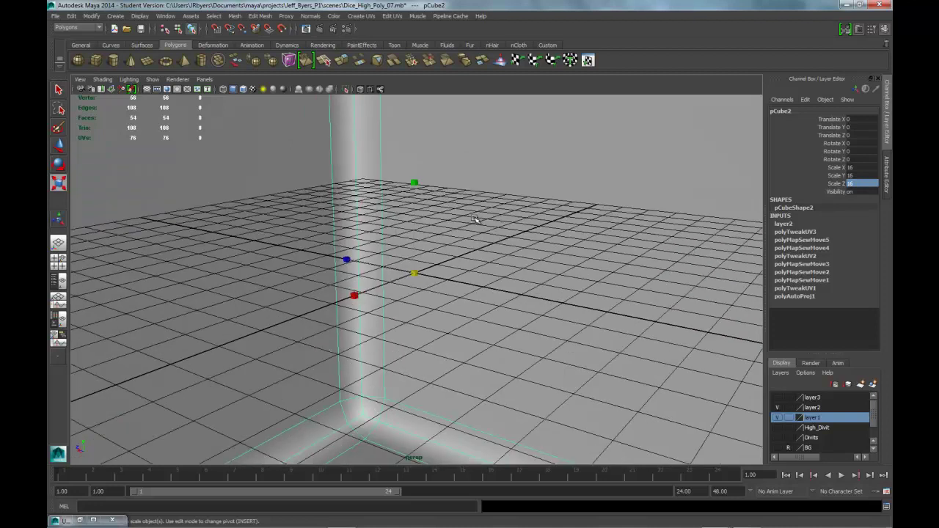
scroll(476, 222, "down", 5)
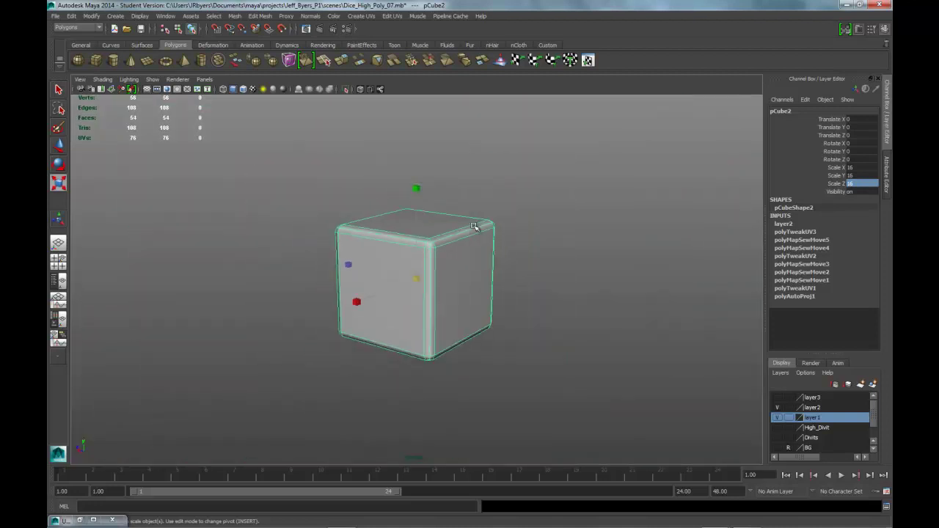
scroll(476, 228, "down", 2)
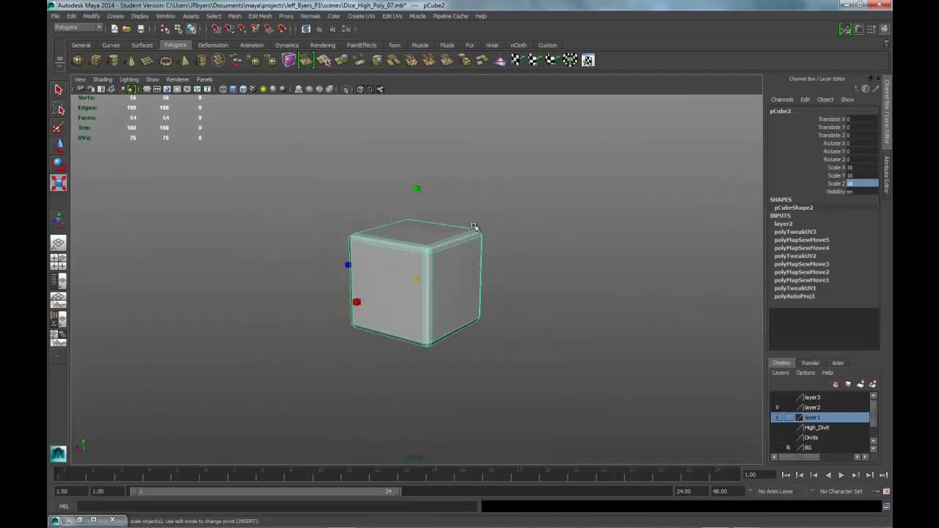
Hide layer2 and layer1 and show layer3, so that only the high-poly dice layer is displayed
left_click(777, 408)
left_click(776, 398)
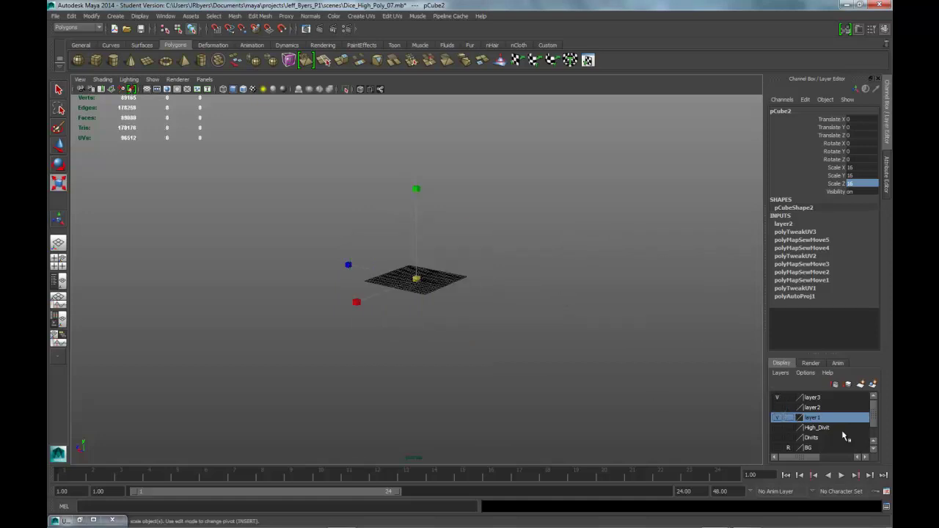
left_click(814, 397)
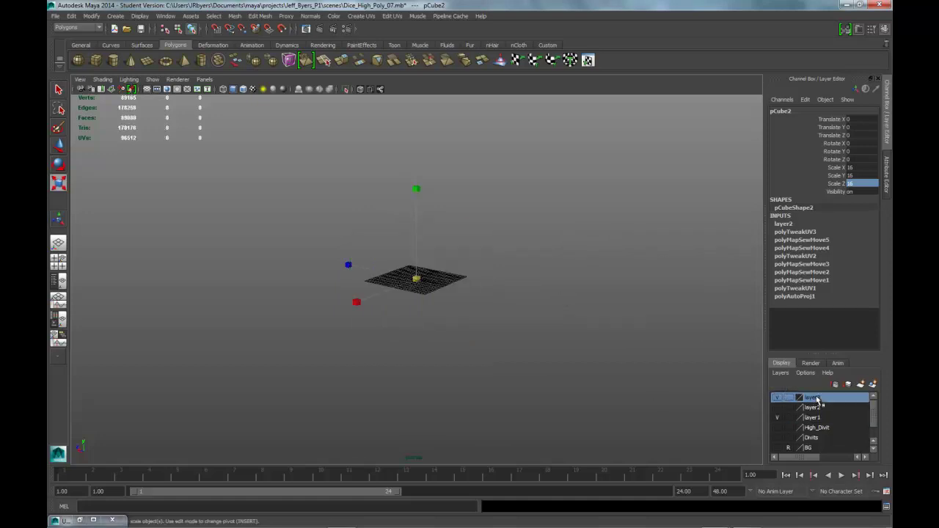
left_click(777, 407)
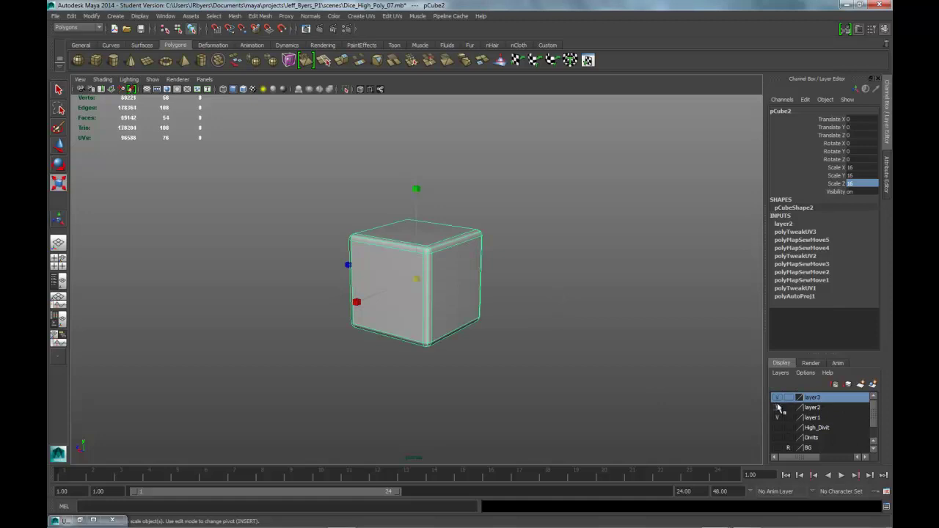
left_click(777, 407)
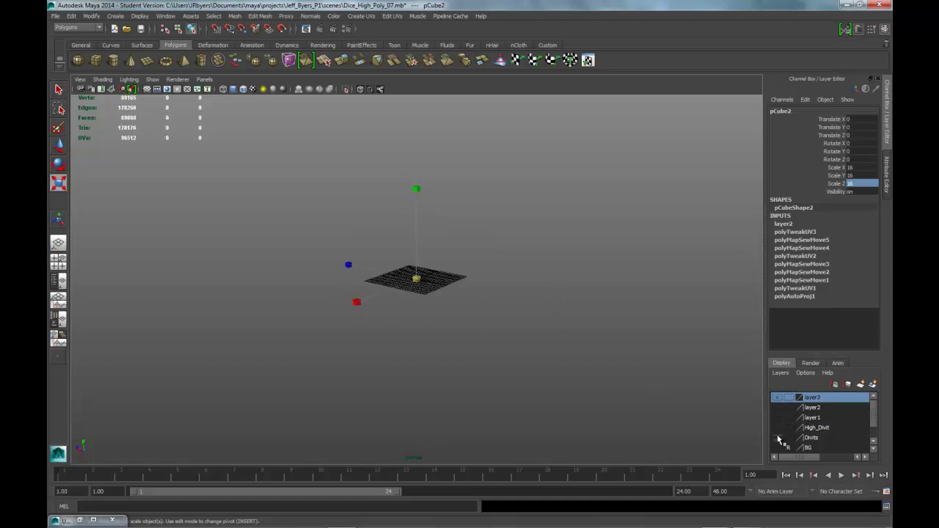
scroll(843, 445, "down", 2)
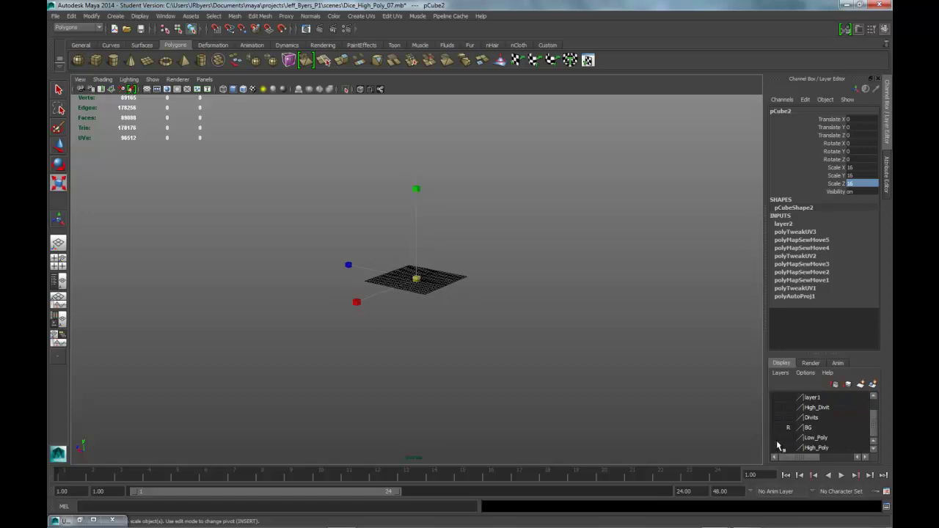
scroll(837, 415, "up", 2)
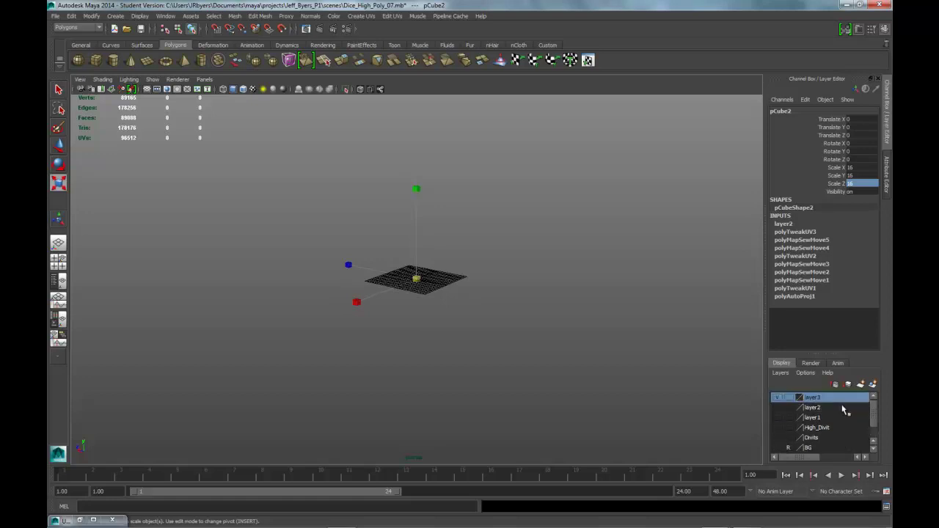
Compare the dice models on High_Divit, layer2 and layer3 by toggling their visibility, leaving only layer3 shown
left_click(778, 406)
left_click(776, 406)
left_click(810, 419)
left_click(778, 418)
left_click(778, 427)
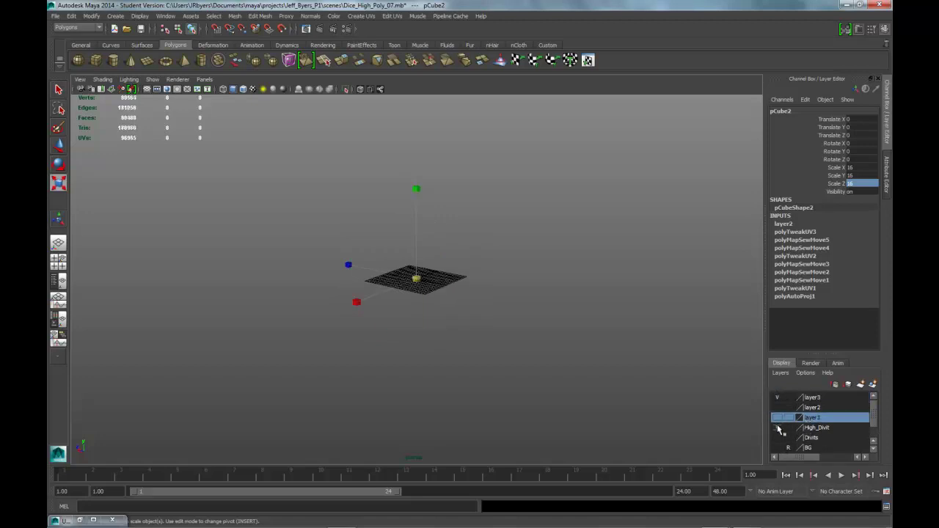
scroll(546, 352, "up", 10)
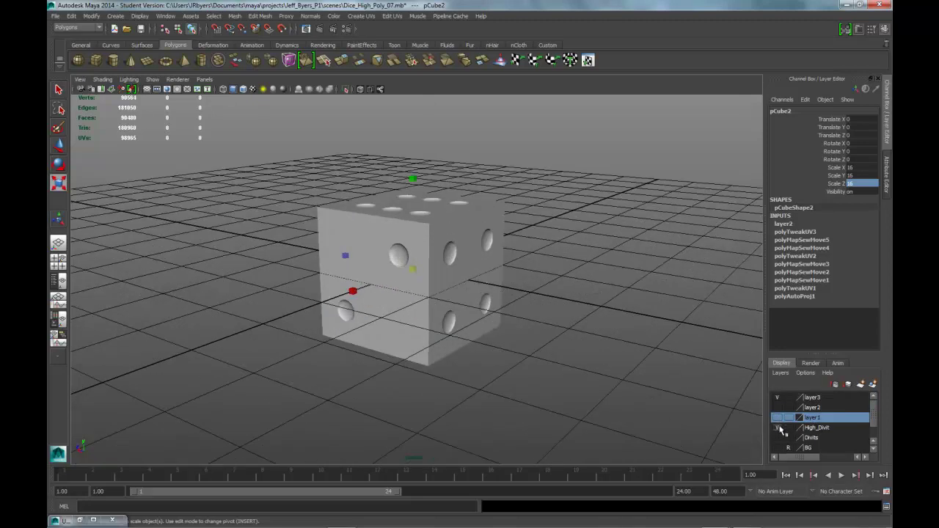
left_click(777, 427)
left_click(778, 398)
left_click(777, 406)
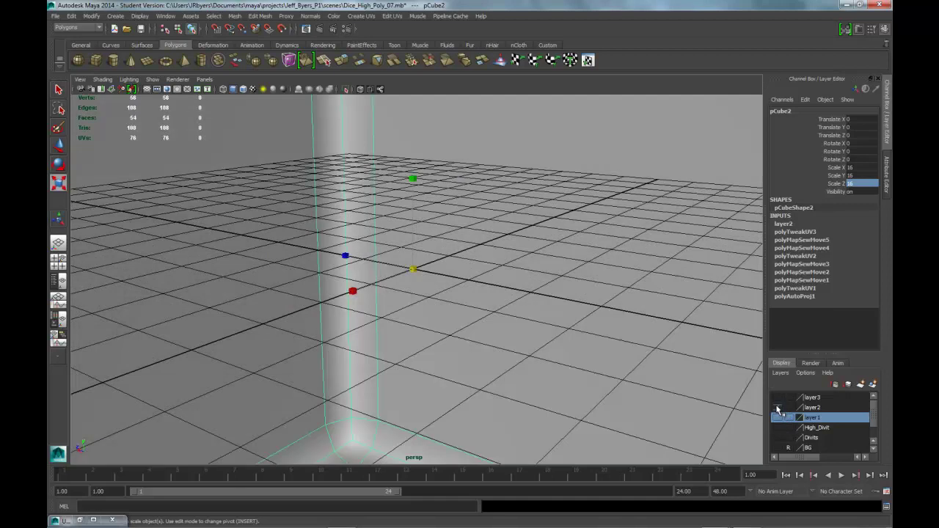
left_click(778, 408)
left_click(777, 397)
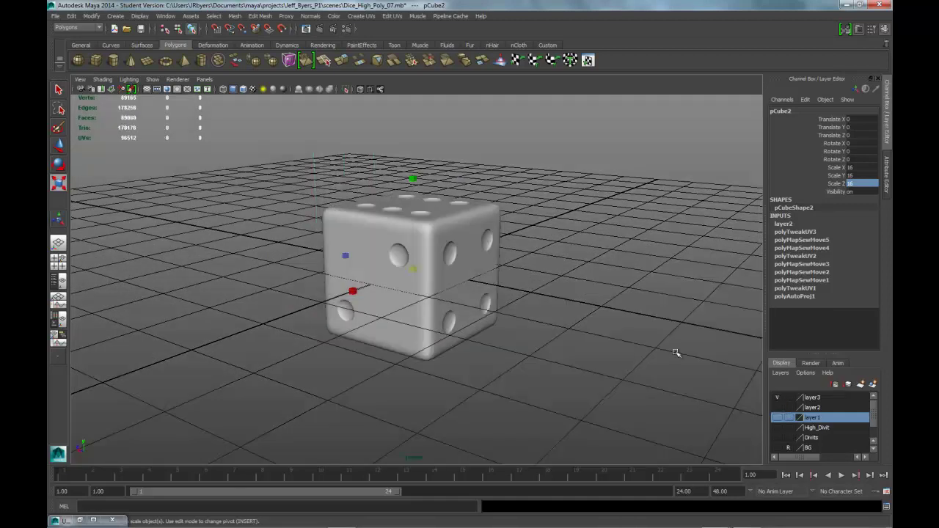
Select the high-poly dice polySurface48 and scale it to 16 in X, Y and Z
left_click(454, 262)
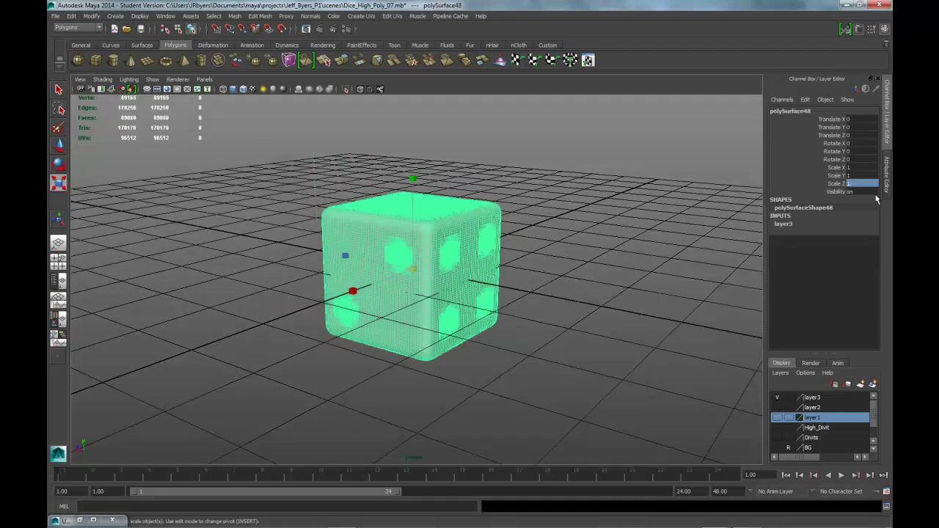
left_click(860, 168)
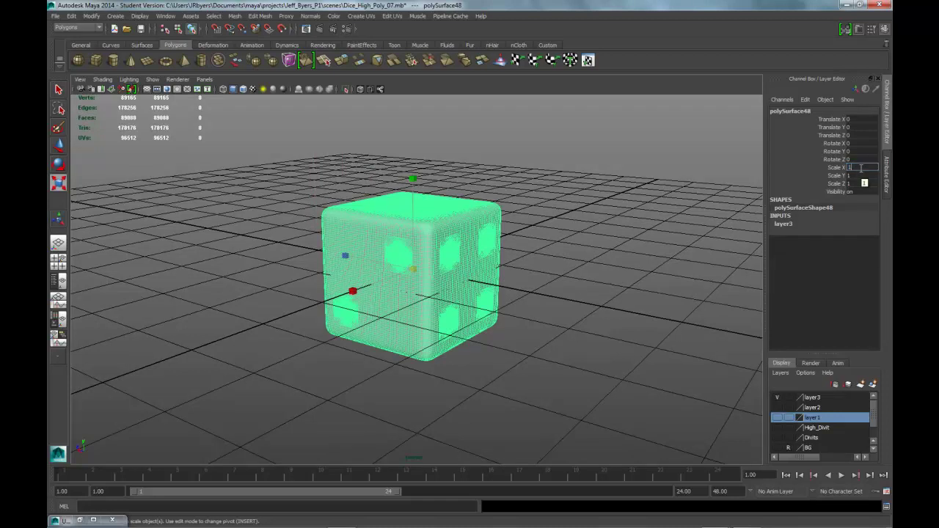
type("16")
key("Return")
left_click(864, 176)
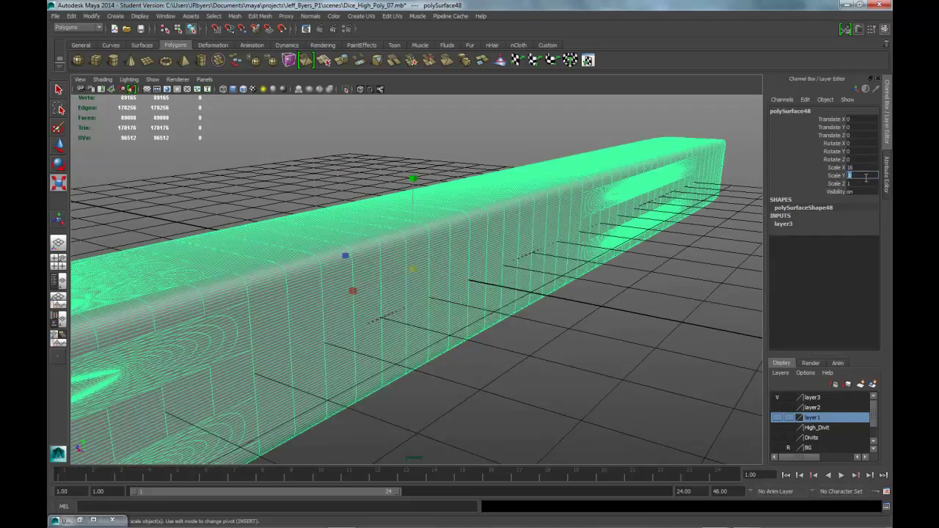
key("Return")
left_click(856, 182)
type("1")
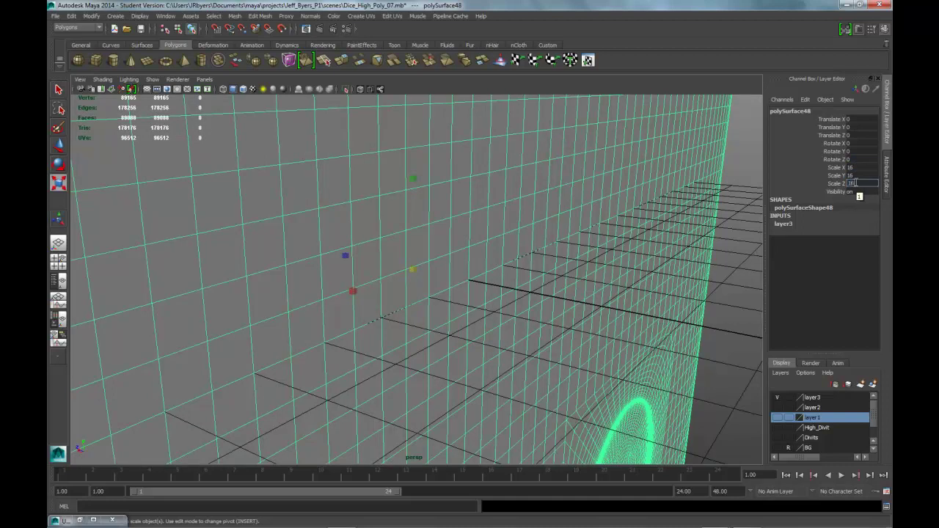
type("6")
key("Return")
scroll(461, 209, "down", 5)
scroll(460, 211, "down", 5)
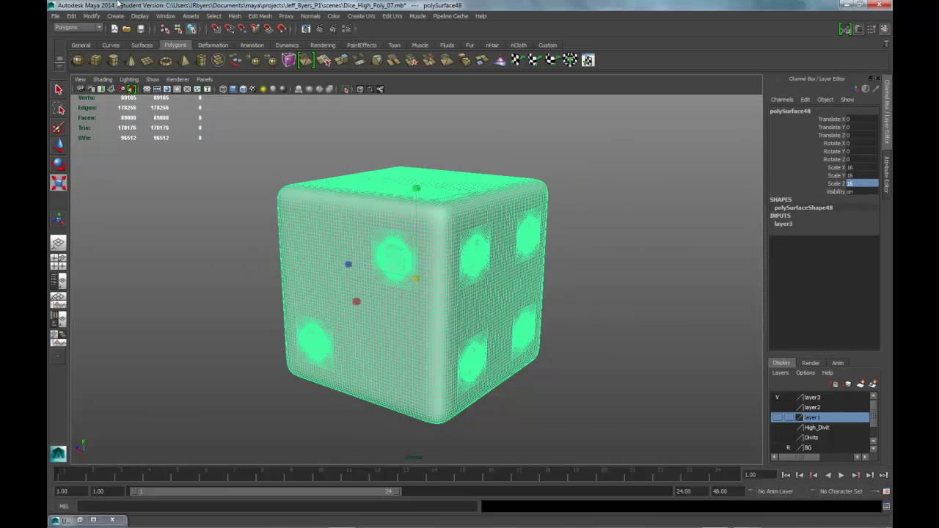
Delete the high-poly dice's construction history and freeze its transformations
left_click(71, 16)
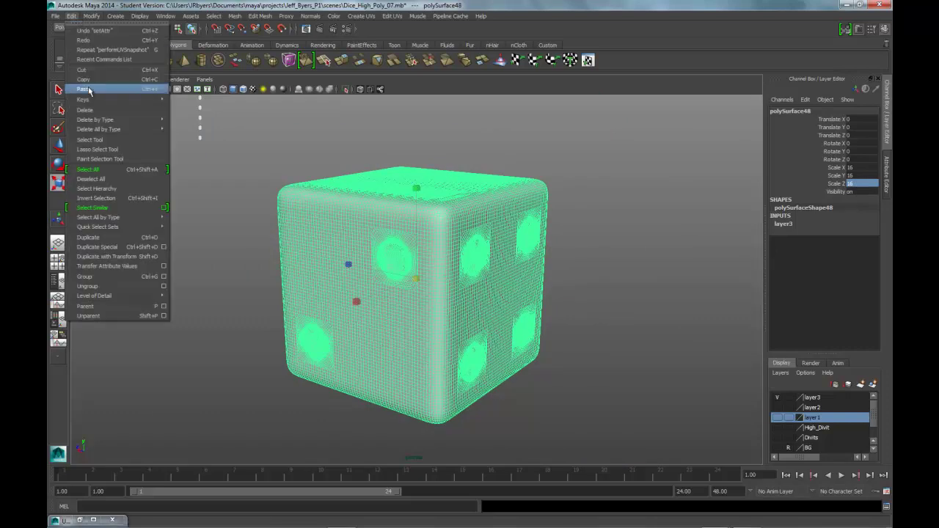
mouse_move(104, 122)
left_click(214, 124)
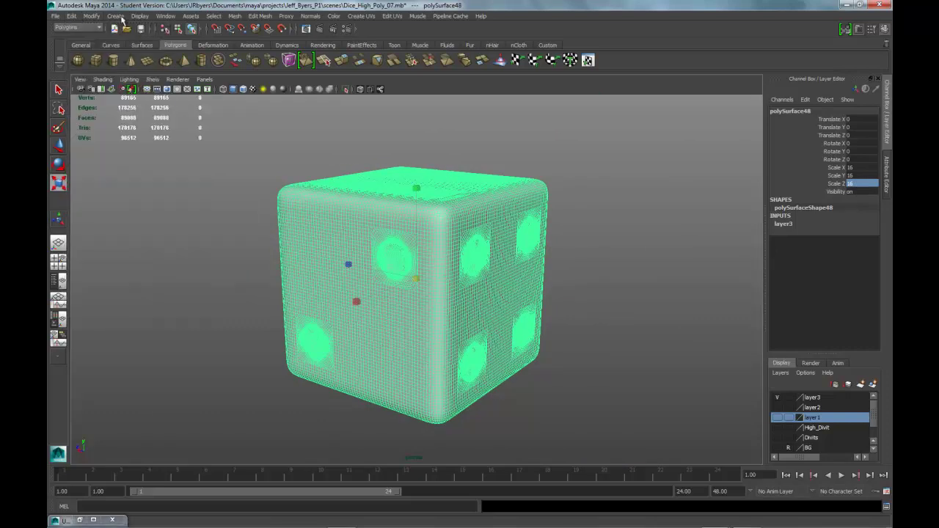
left_click(90, 16)
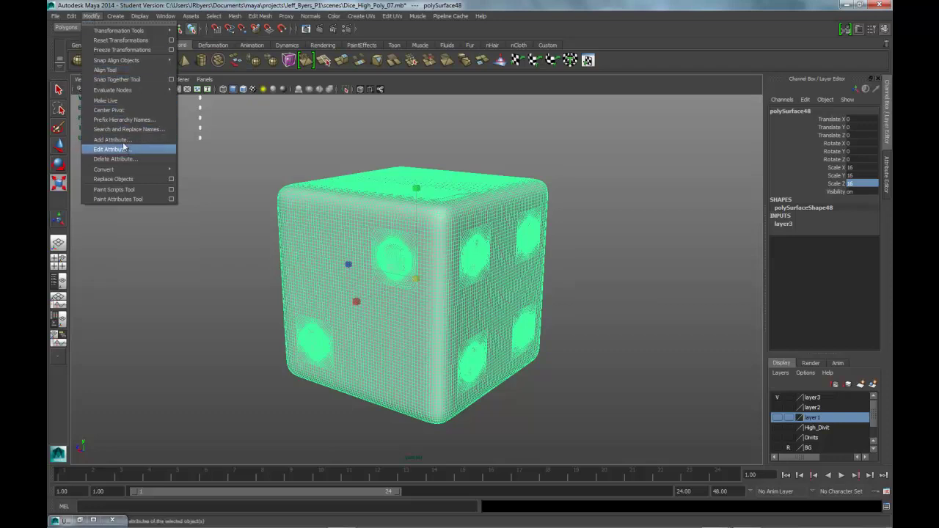
left_click(120, 50)
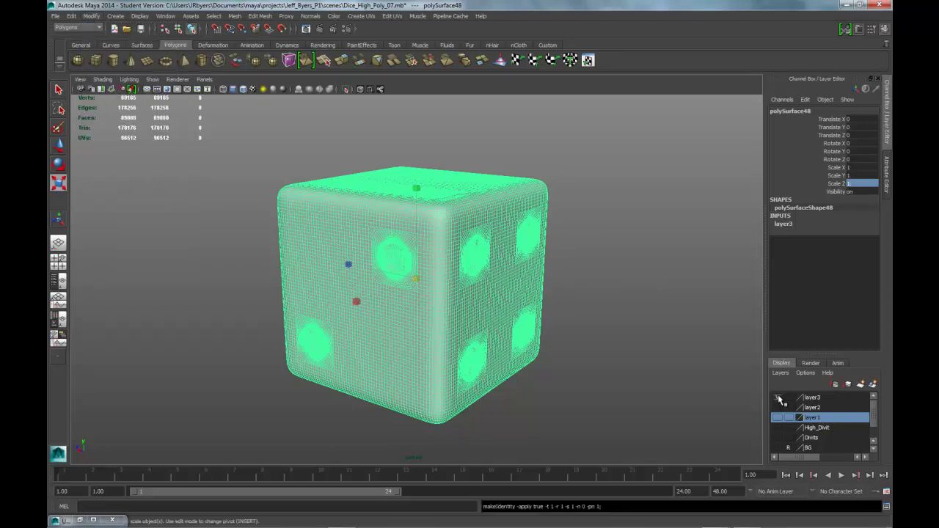
Show layer2 instead of layer3, then delete the low-poly cube's history and freeze its transformations
left_click(778, 397)
left_click(777, 407)
left_click(442, 267)
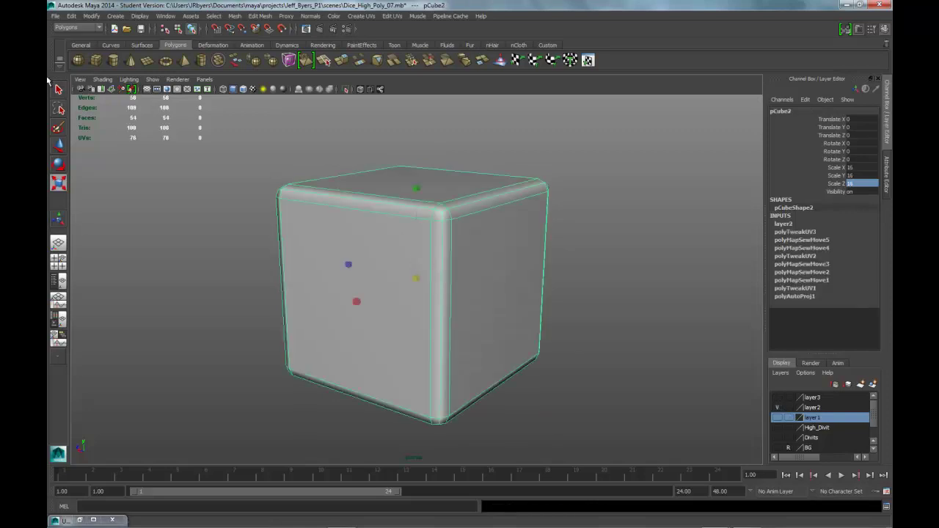
left_click(72, 16)
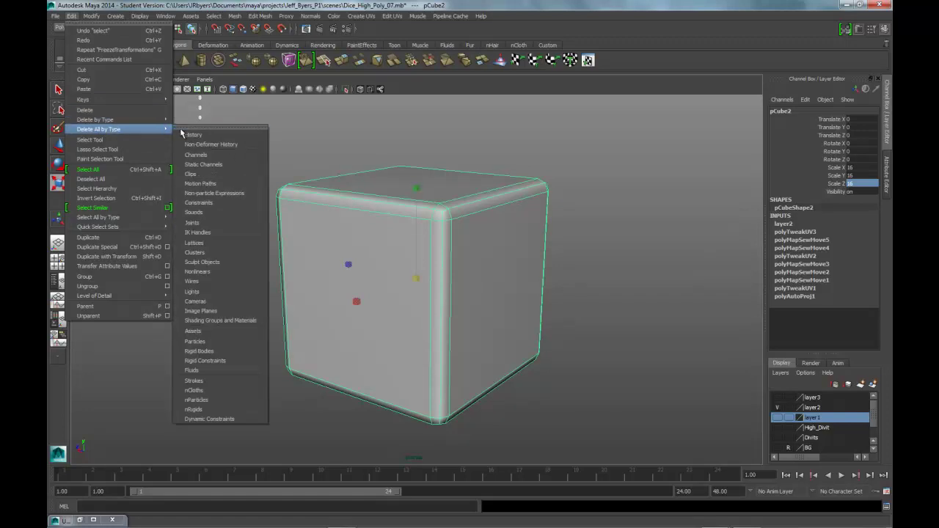
left_click(194, 125)
left_click(91, 16)
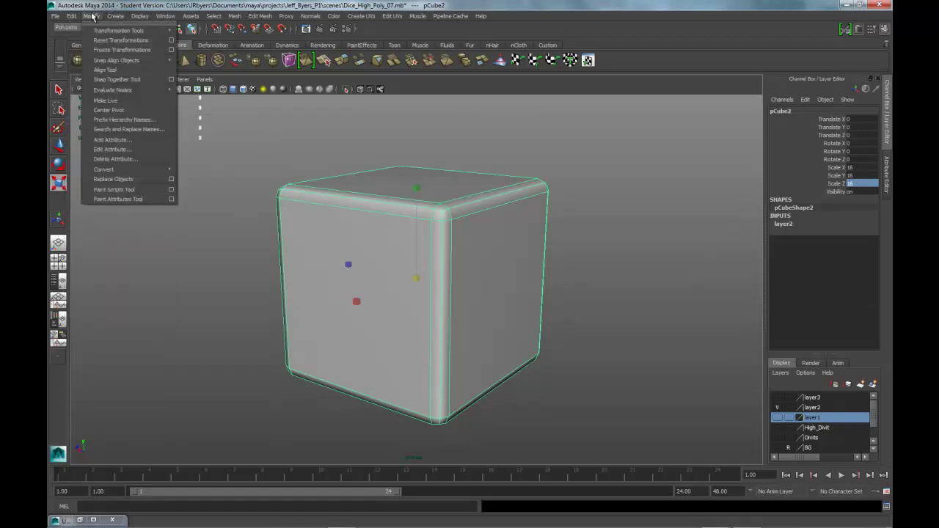
left_click(110, 49)
left_click(644, 256)
left_click(436, 245)
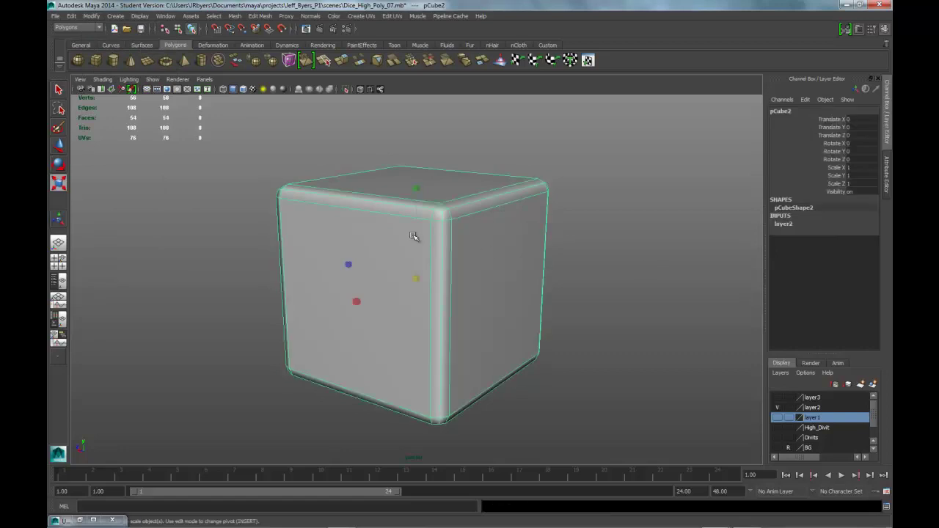
Show layer3 instead of layer2 and select the high-poly dice
left_click(778, 397)
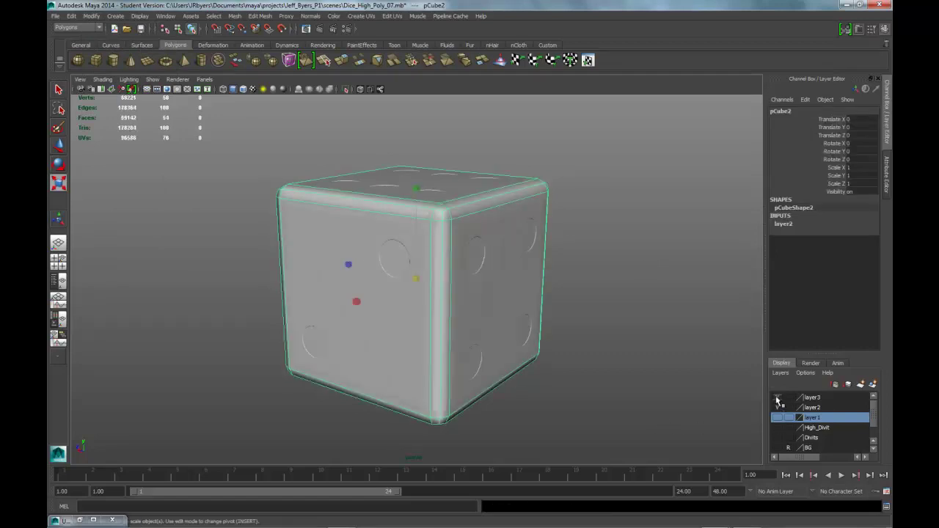
left_click(776, 408)
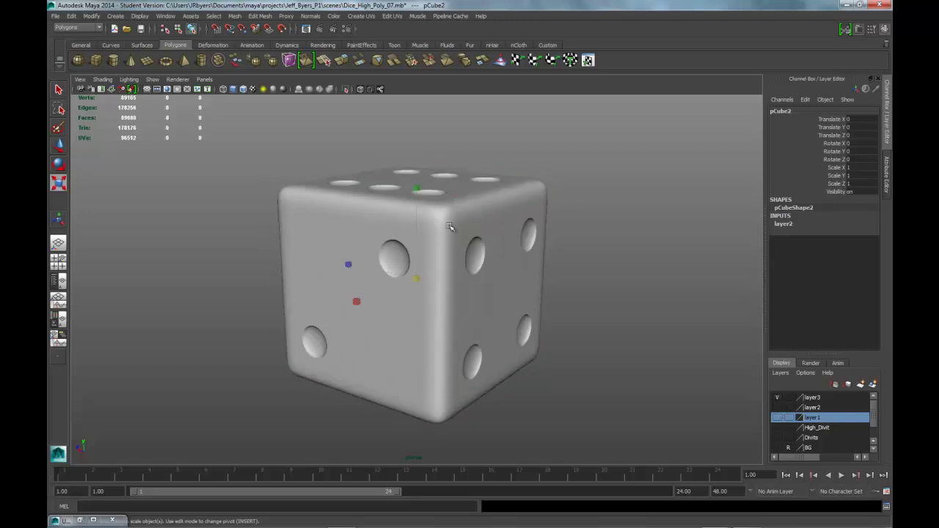
left_click(450, 221)
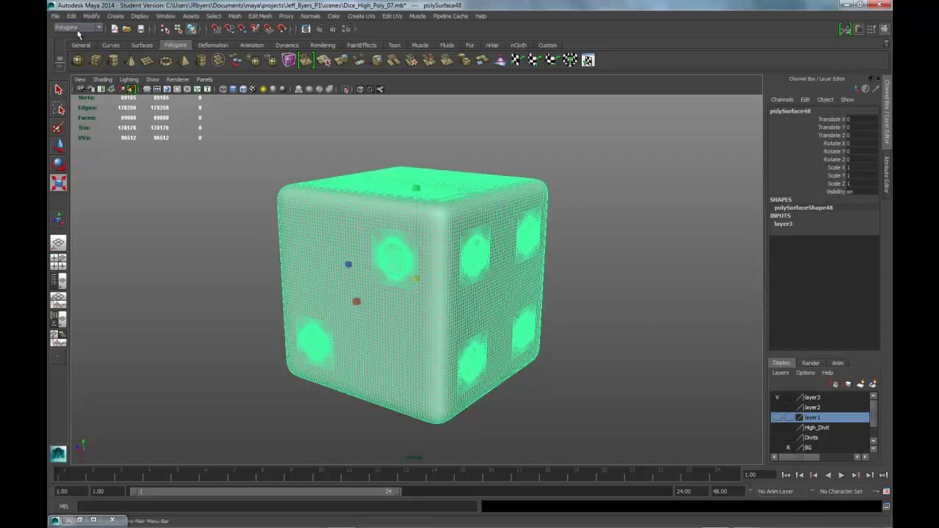
left_click(56, 16)
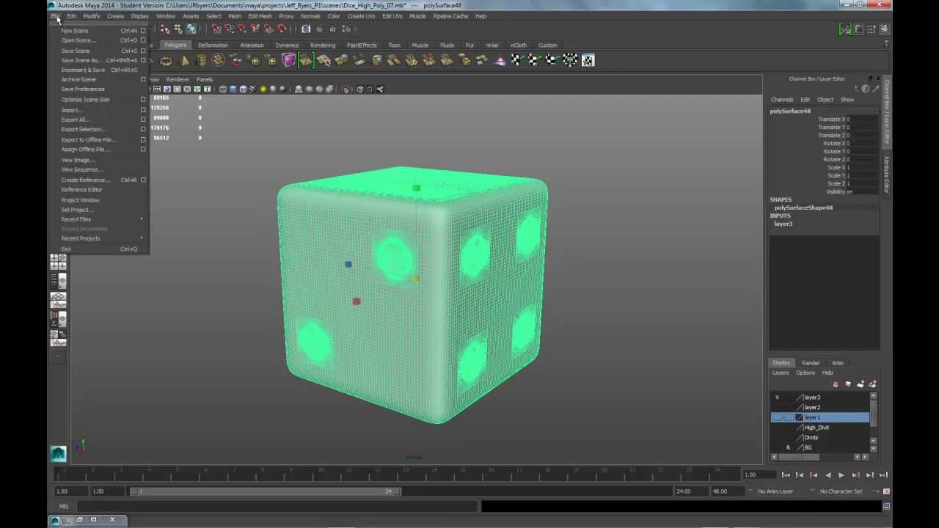
left_click(592, 294)
left_click_drag(592, 294, 495, 325, "alt")
left_click(489, 306)
scroll(484, 296, "up", 4)
scroll(484, 296, "down", 2)
scroll(484, 296, "down", 3)
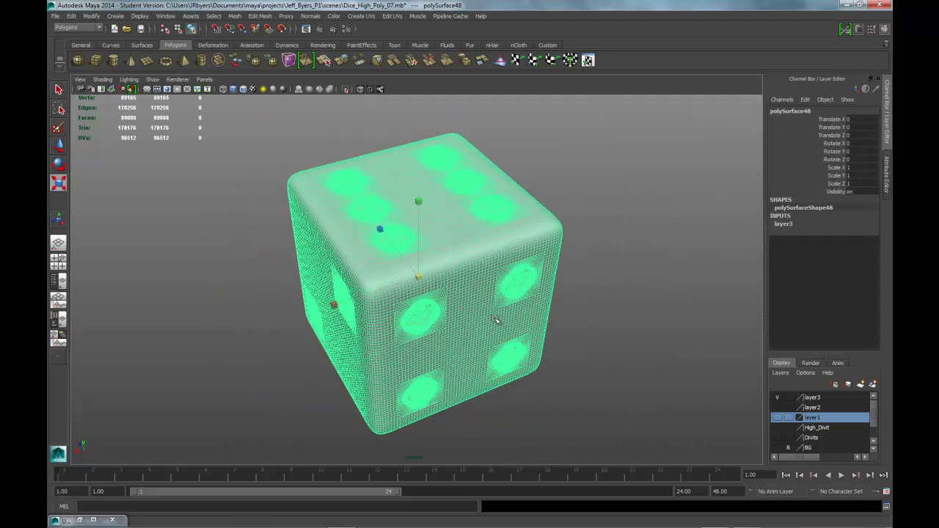
Reselect the high-poly dice and export the selection as the OBJ file Dice_High_Poly_New2.obj in the project's scenes folder
left_click(198, 160)
left_click(438, 211)
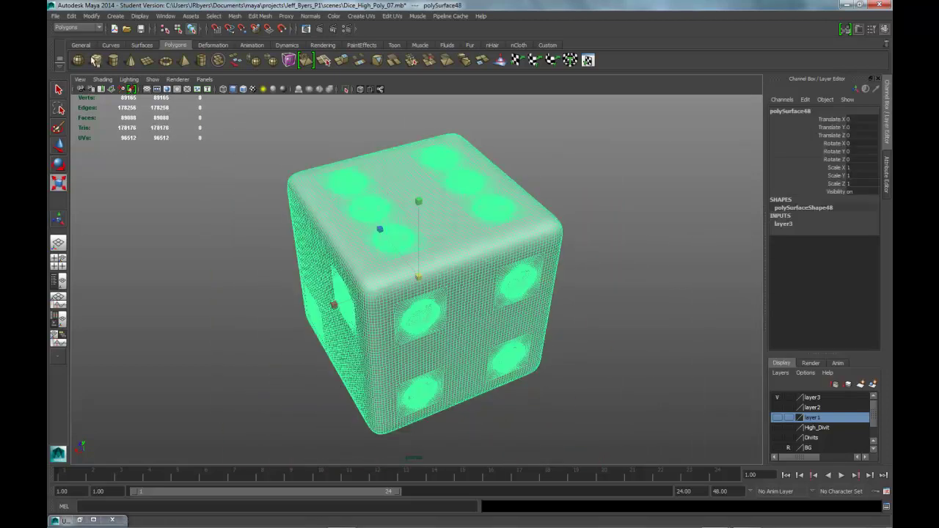
left_click(55, 16)
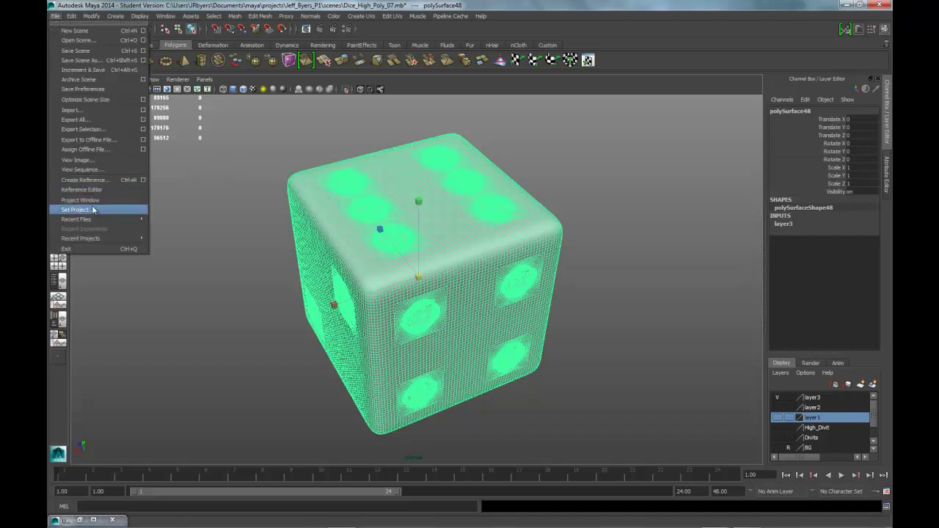
left_click(144, 129)
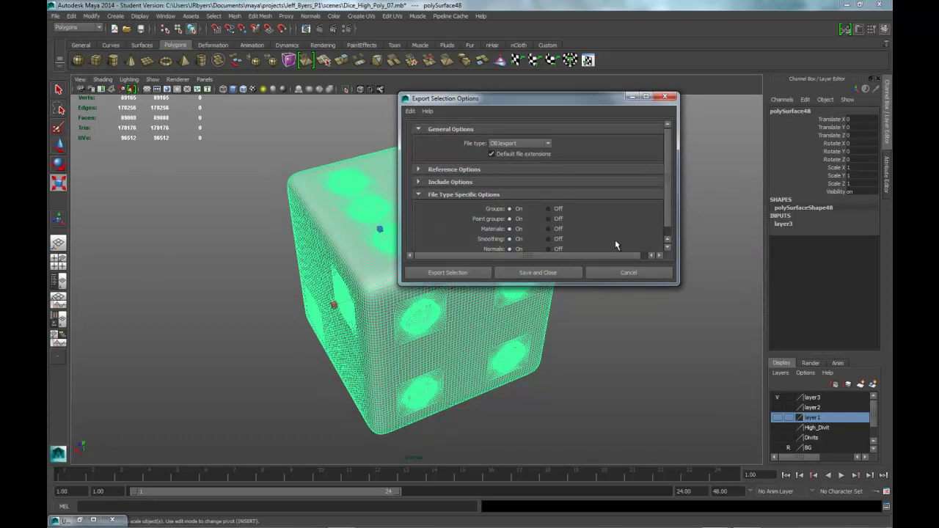
left_click(440, 273)
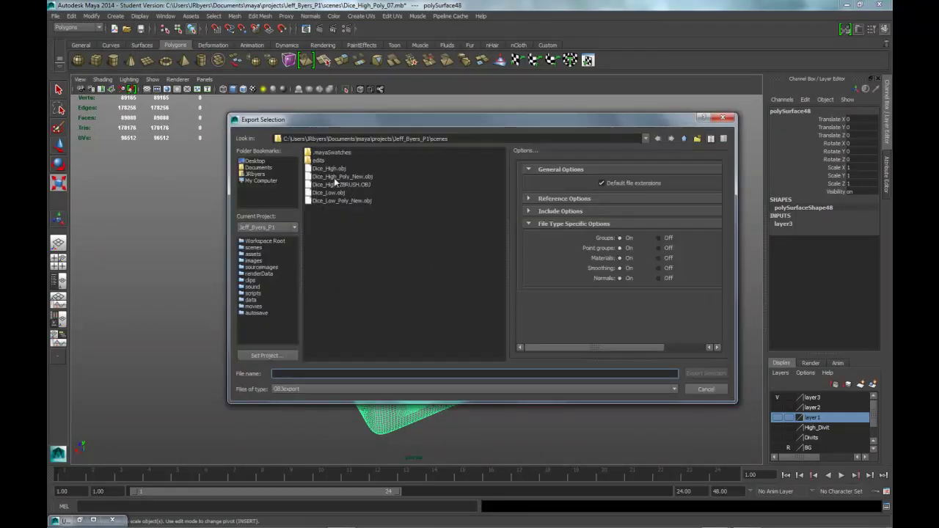
left_click(336, 177)
left_click(338, 375)
type("2")
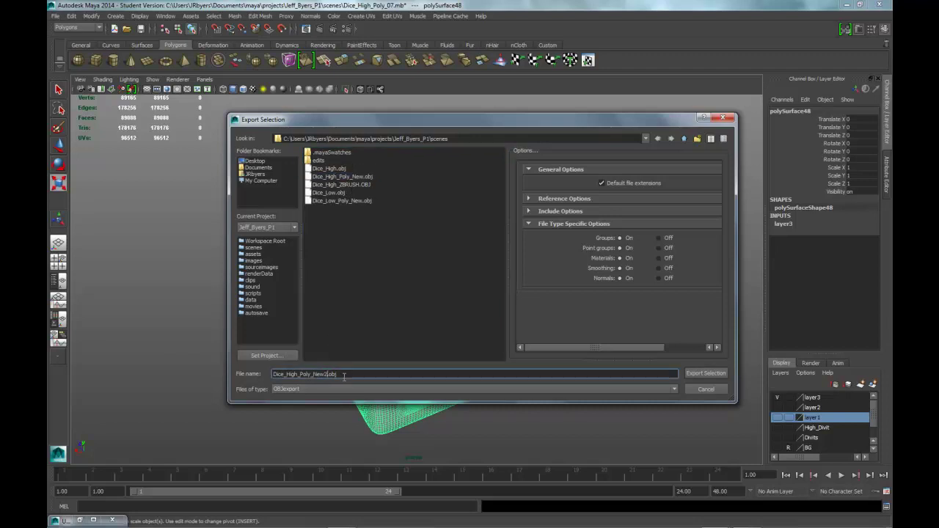
left_click(705, 373)
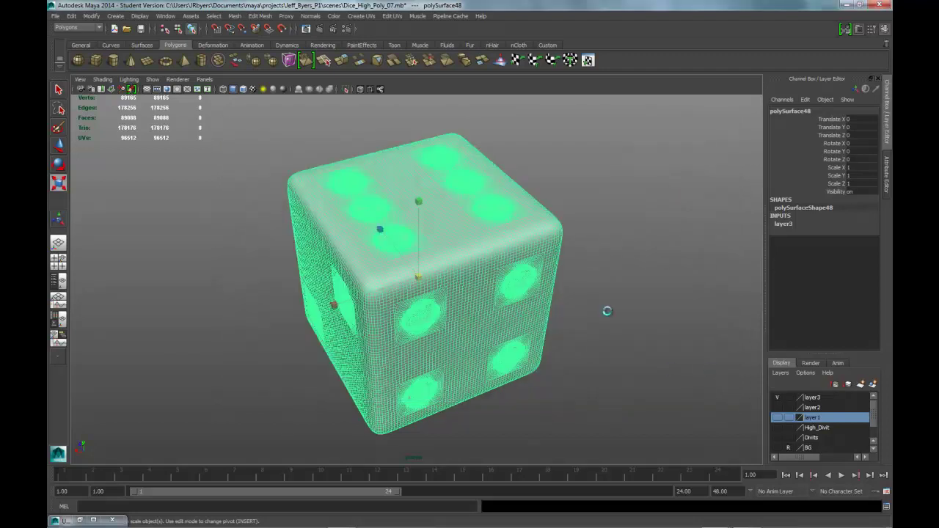
Show layer2 instead of layer3 and select the low-poly cube
left_click(777, 397)
left_click(777, 407)
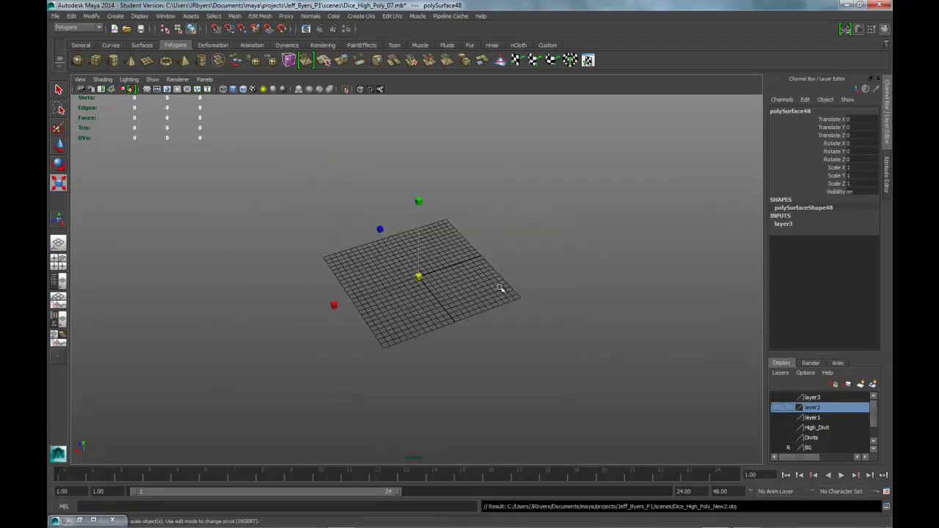
left_click(777, 407)
left_click(512, 273)
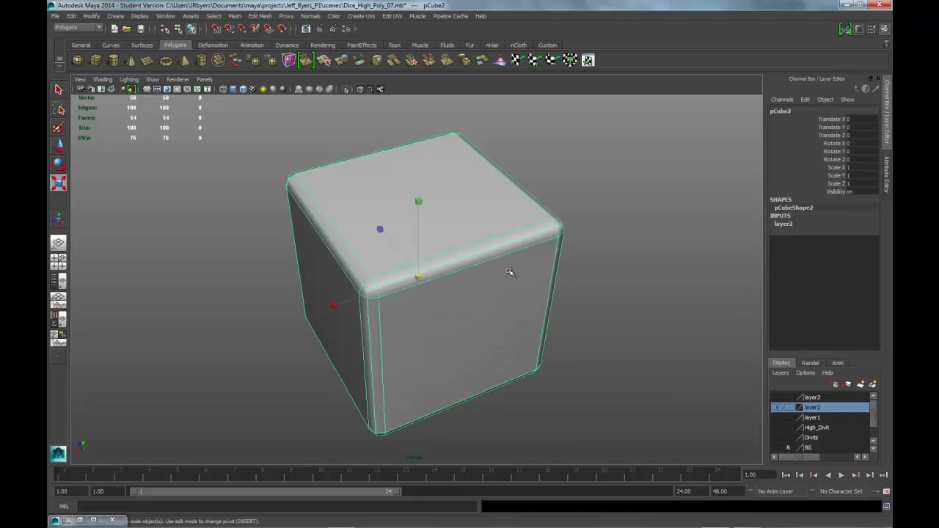
Export the selected low-poly cube as the OBJ file Dice_Low_Poly_New2.obj in the scenes folder
left_click(55, 16)
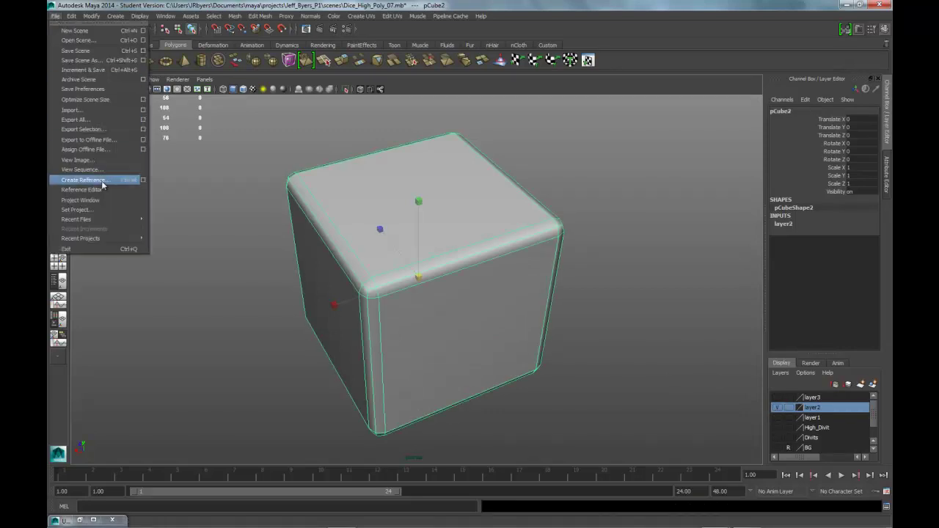
left_click(143, 129)
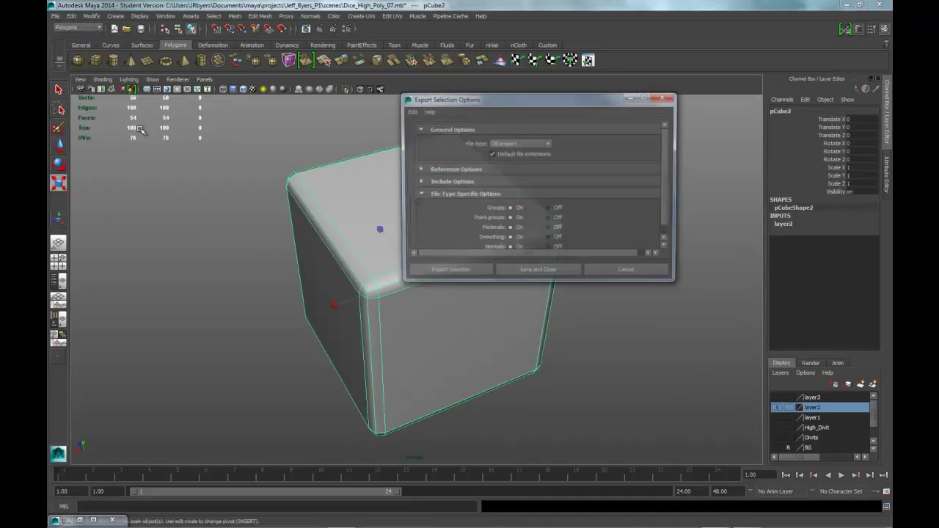
left_click(447, 272)
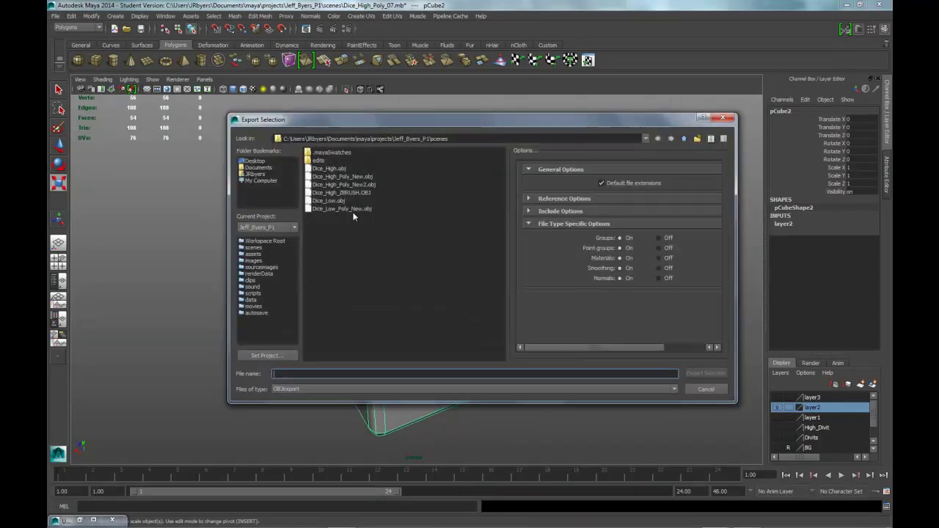
left_click(352, 209)
left_click(330, 374)
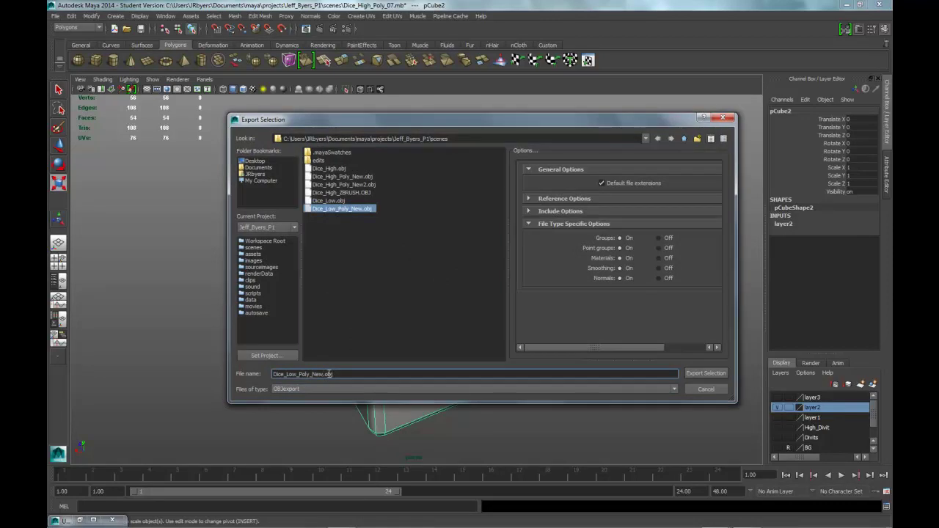
type("_New")
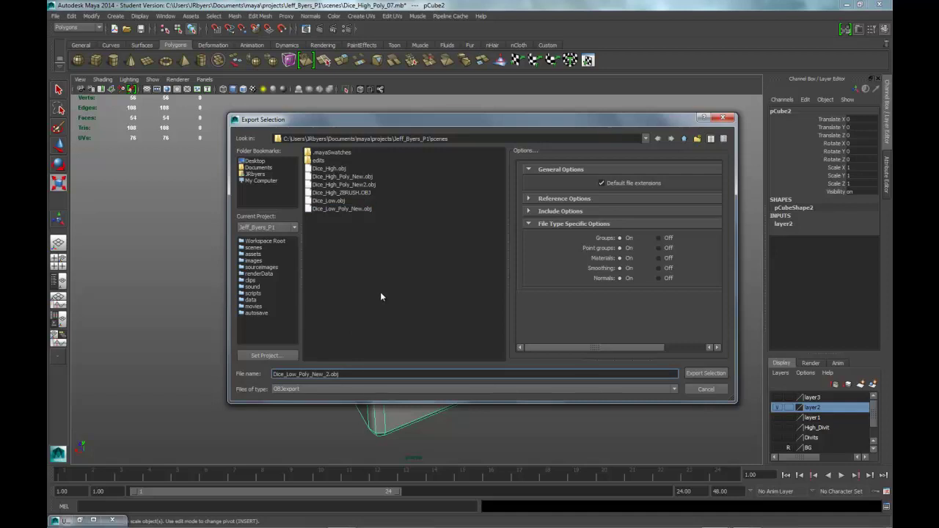
type("2")
key("Left")
key("BackSpace")
left_click(701, 373)
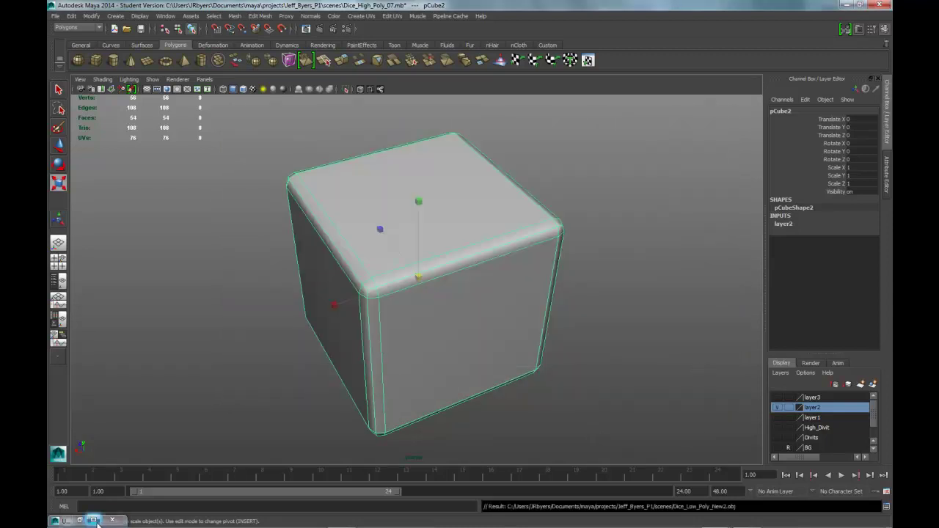
Deselect the cube and save the scene under the new name Dice_High_Poly_08.mb, accepting the student version notice
left_click(251, 338)
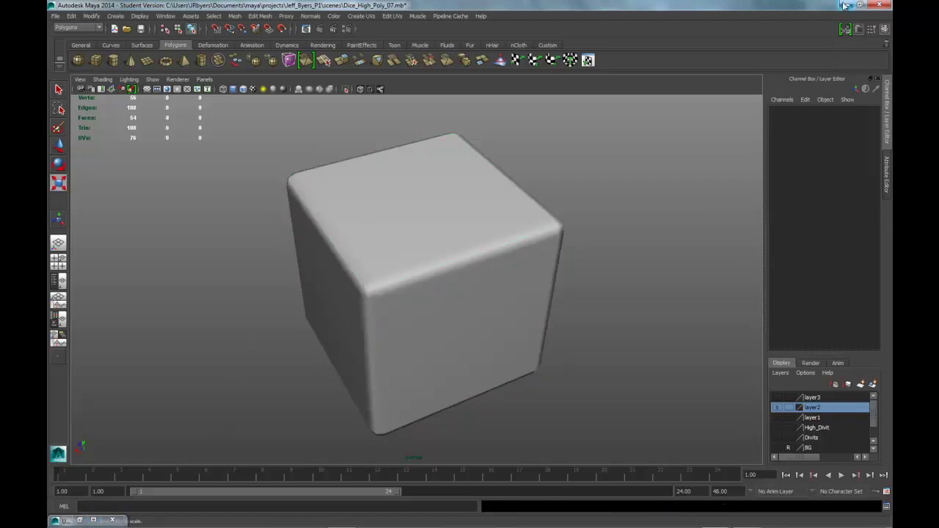
left_click(55, 15)
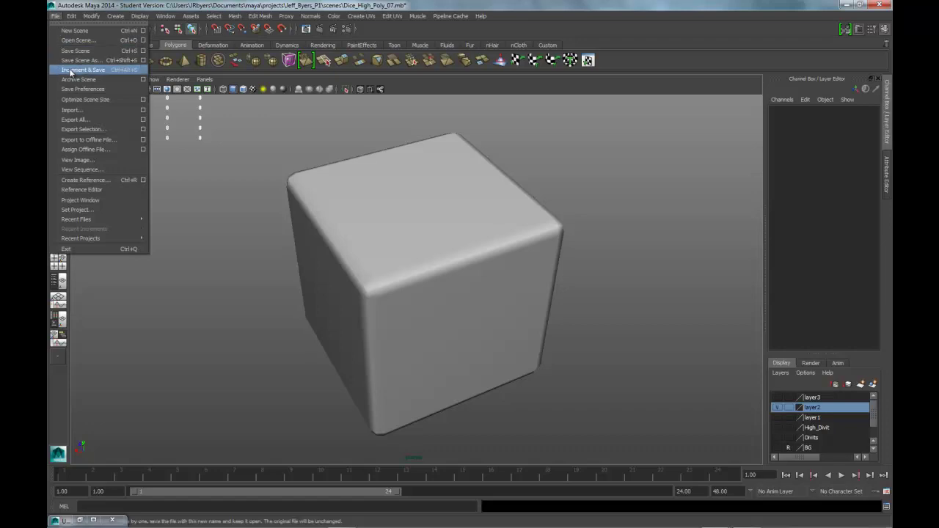
left_click(79, 61)
left_click(359, 209)
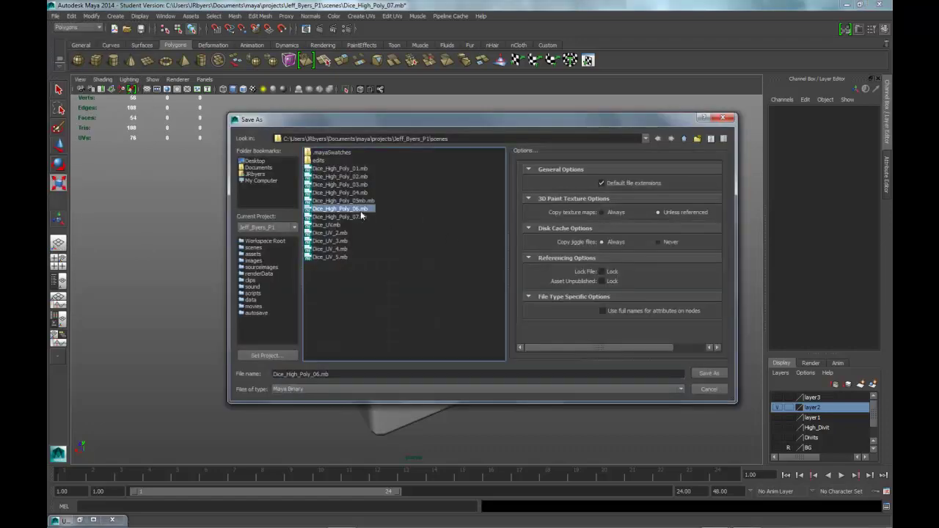
left_click(363, 216)
left_click(316, 374)
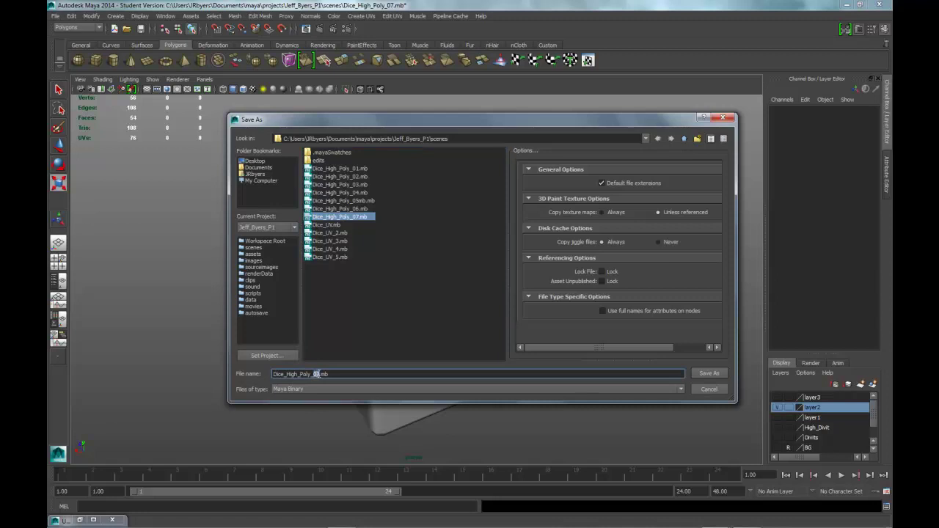
type("0")
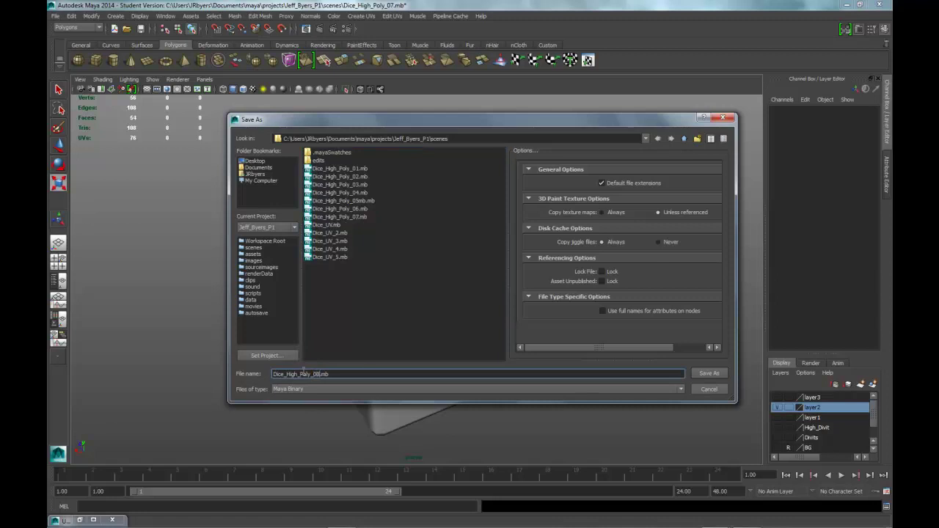
left_click(709, 374)
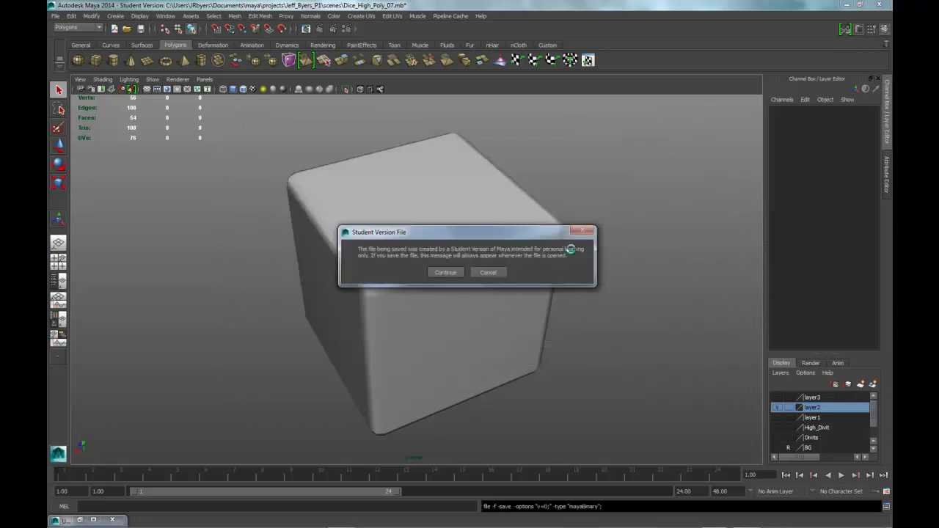
key("Return")
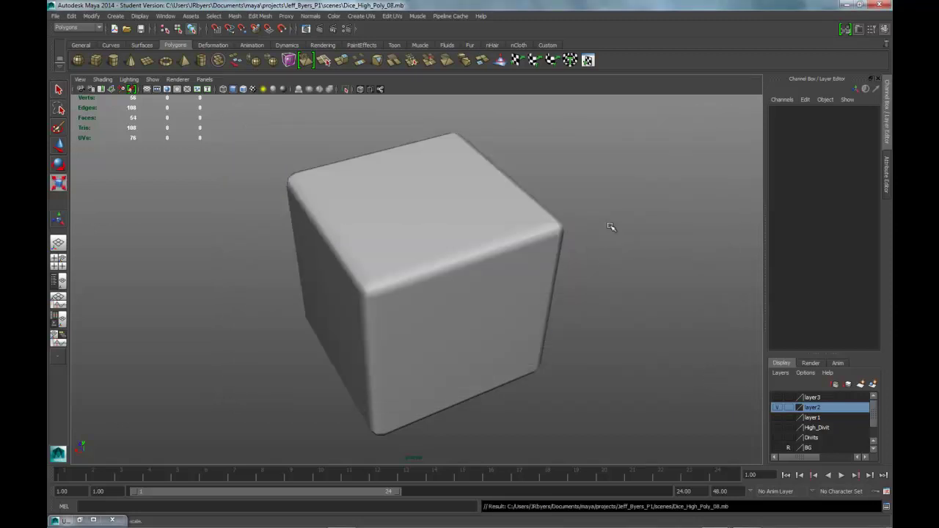
Hide layer2, show layer3 and select the high-poly dice
left_click(458, 306)
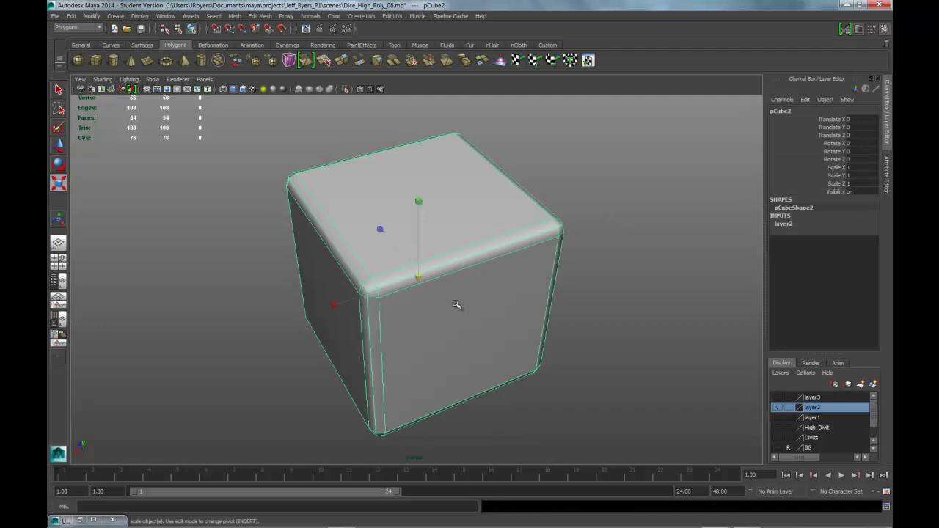
left_click(776, 407)
left_click(777, 397)
mouse_move(503, 301)
left_mouse_down("alt")
mouse_move(589, 285)
mouse_move(499, 247)
mouse_move(434, 308)
mouse_move(319, 320)
mouse_move(627, 321)
mouse_move(474, 334)
mouse_move(492, 318)
mouse_move(540, 310)
mouse_move(570, 327)
mouse_move(659, 327)
mouse_move(465, 327)
mouse_move(454, 252)
mouse_move(478, 236)
mouse_move(497, 316)
left_mouse_up("alt")
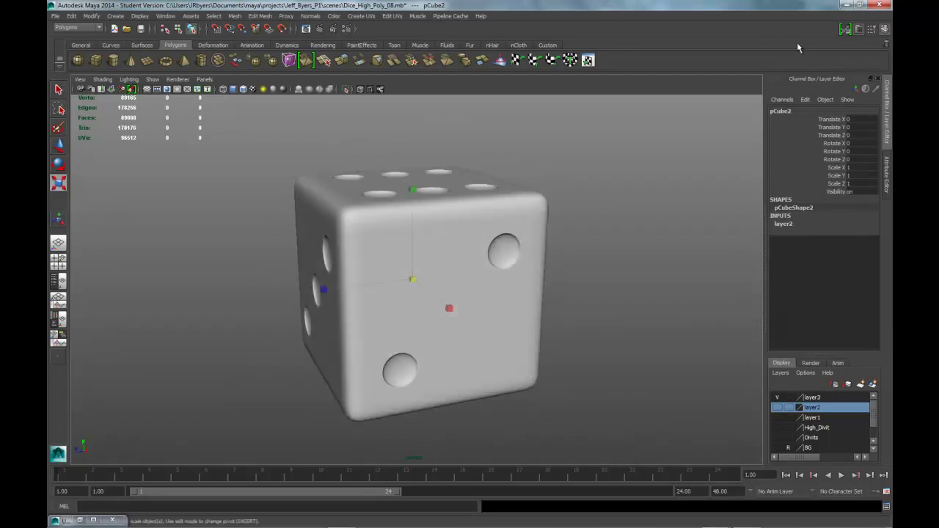
left_click(522, 218)
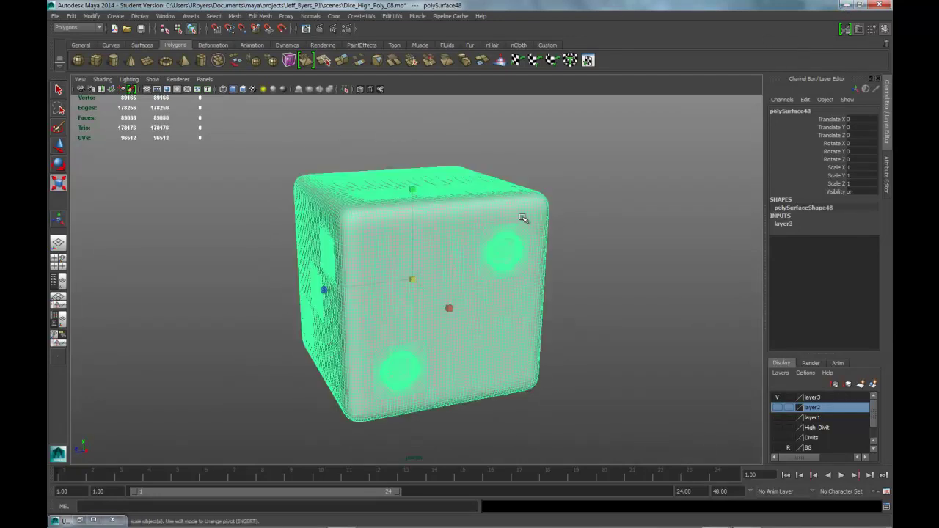
Minimize Maya and launch xNormal
left_click(848, 5)
mouse_move(452, 523)
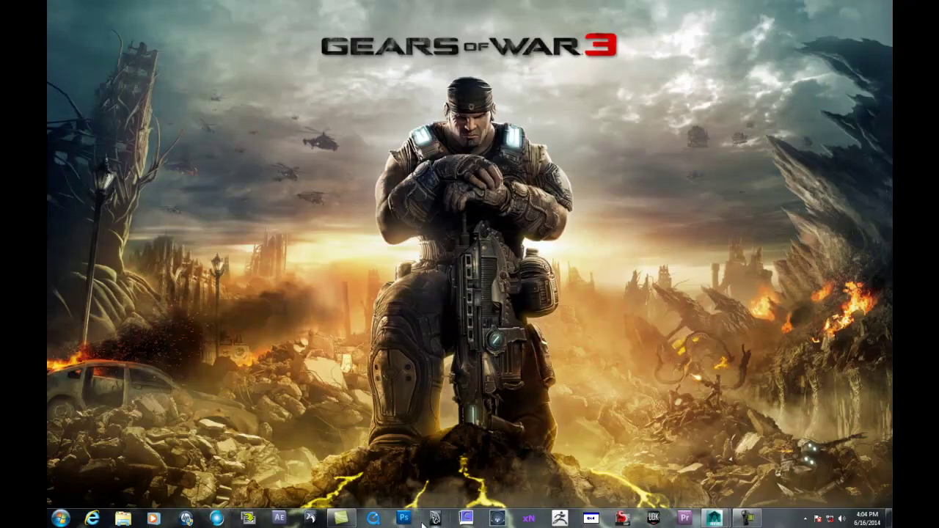
left_click(529, 518)
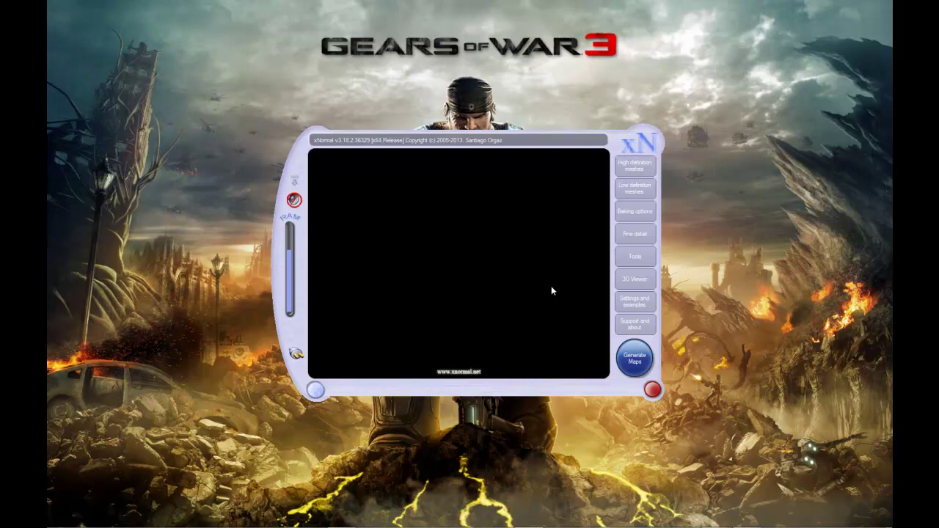
Add Dice_High_Poly_New2.obj from the scenes folder as a high definition mesh
left_click(648, 166)
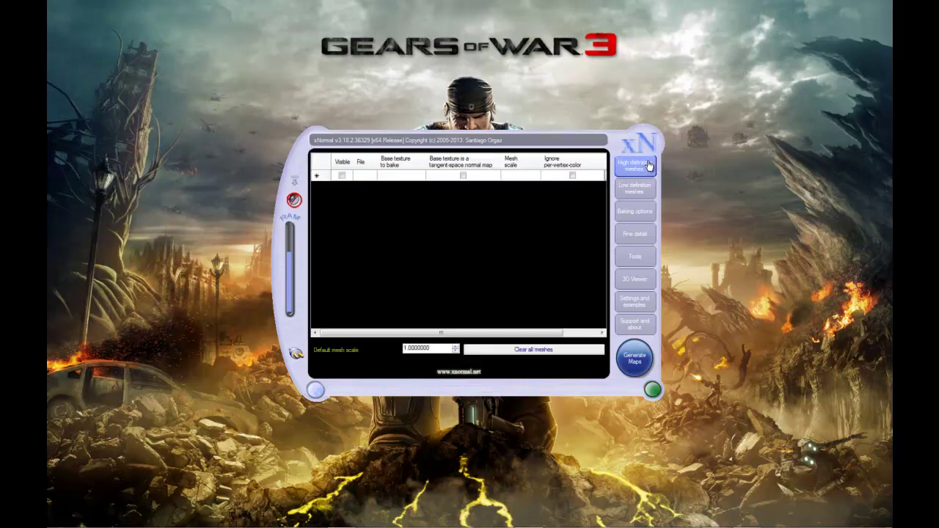
right_click(362, 178)
left_click(395, 182)
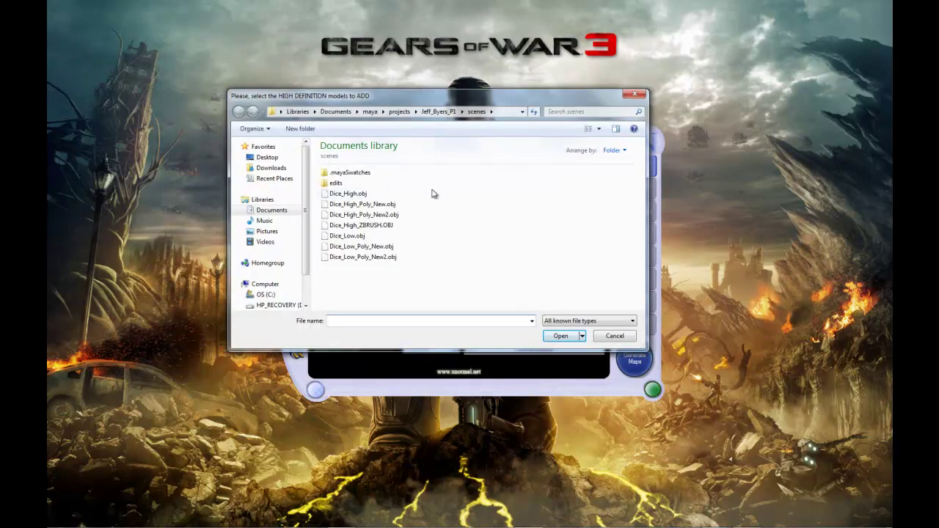
left_click(375, 215)
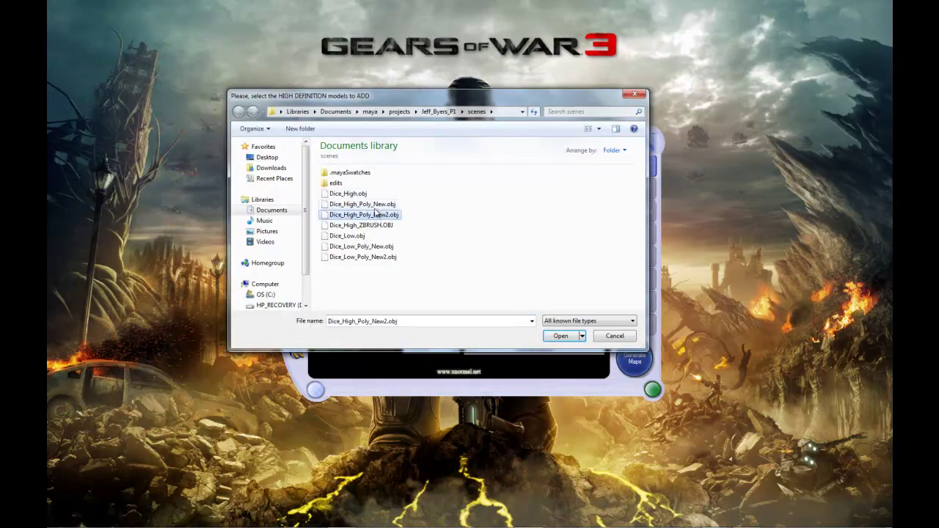
left_click(561, 336)
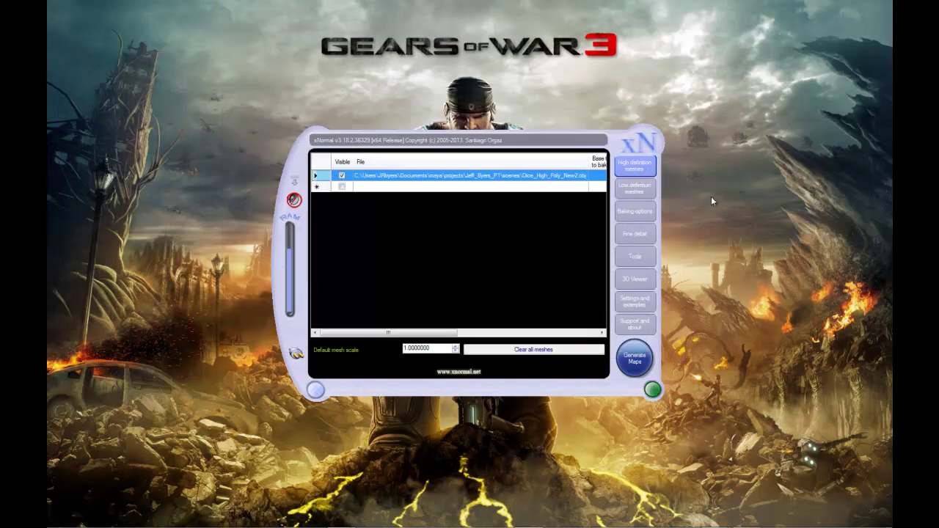
Add Dice_Low_Poly_New2.obj from the scenes folder as a low definition mesh
left_click(655, 192)
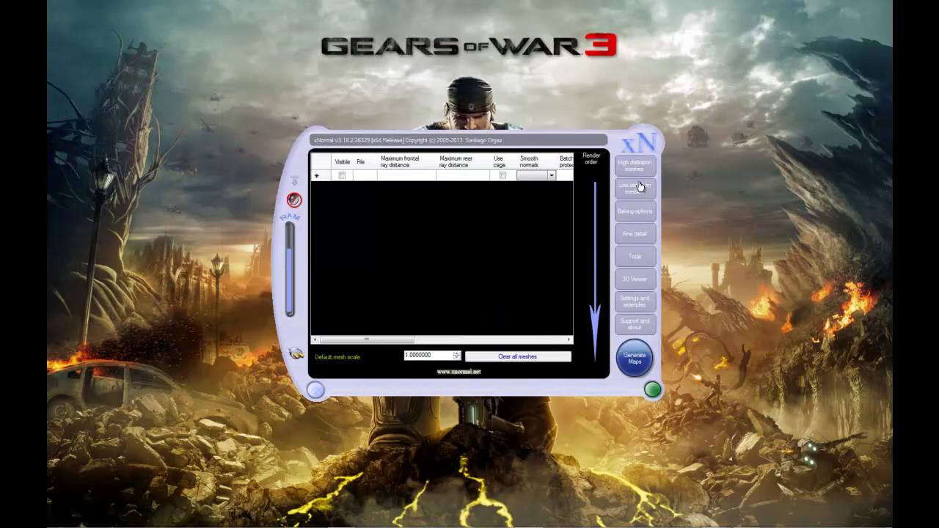
left_click(364, 177)
right_click(365, 178)
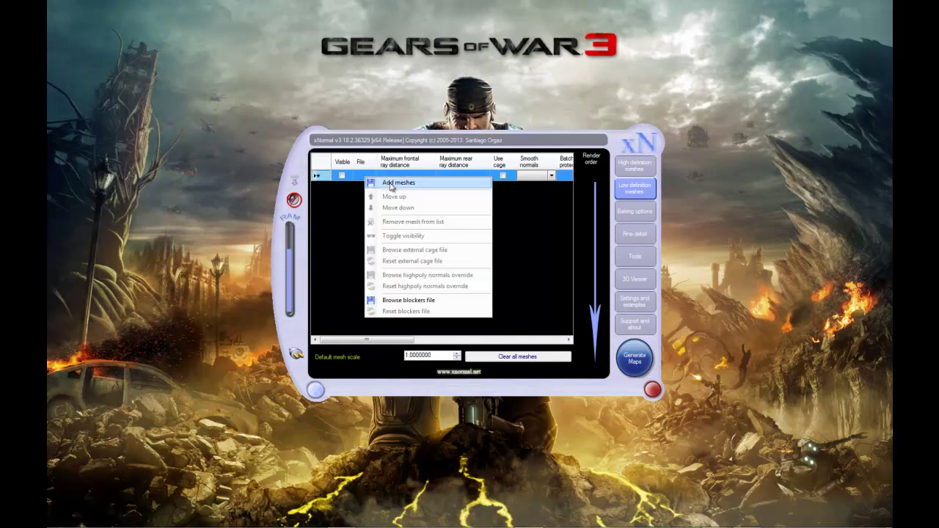
left_click(390, 184)
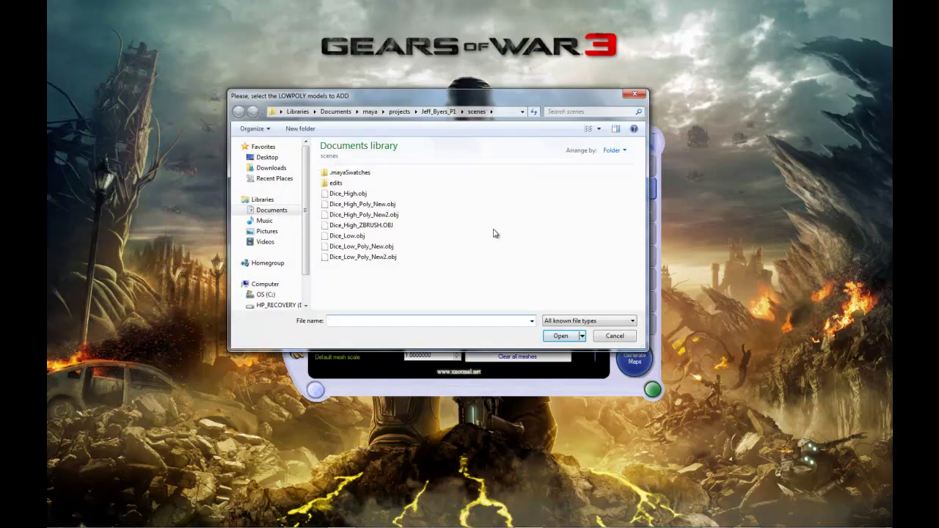
left_click(396, 257)
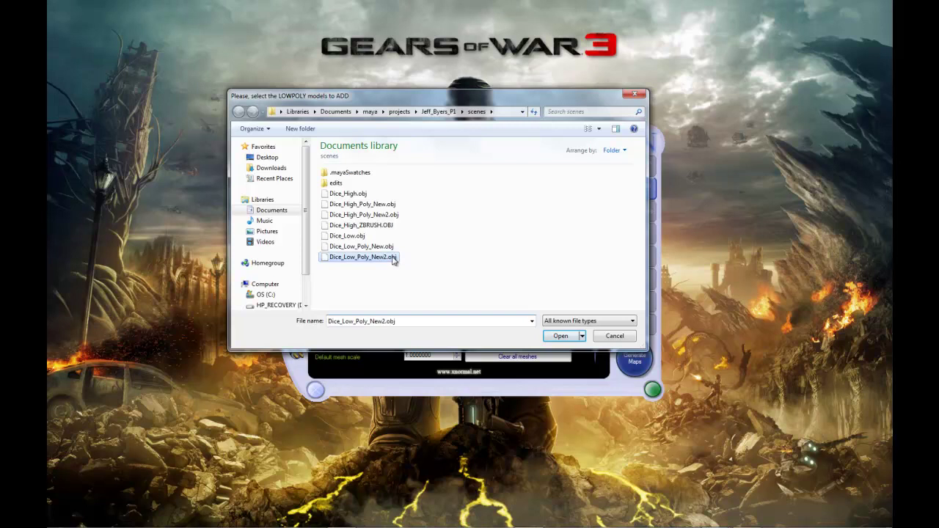
left_click(569, 339)
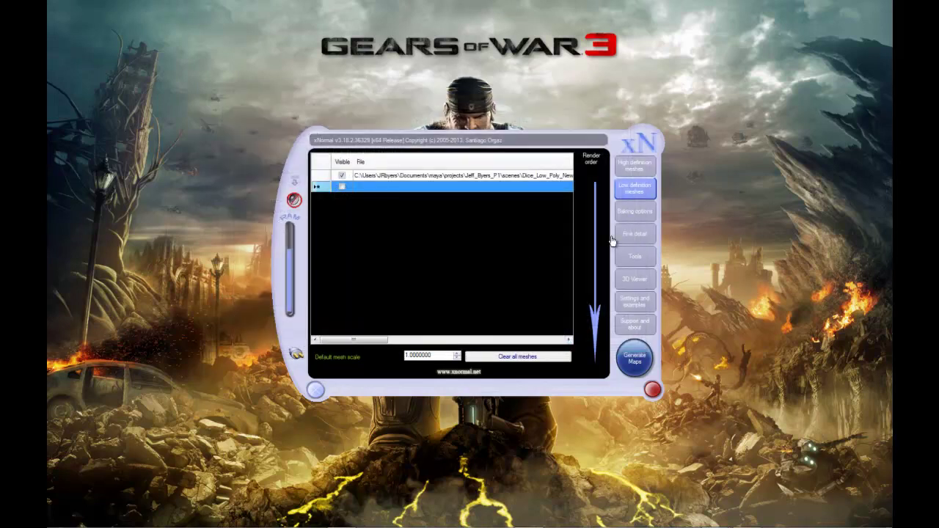
Check the dice file paths listed under the high definition and low definition meshes
left_click(630, 165)
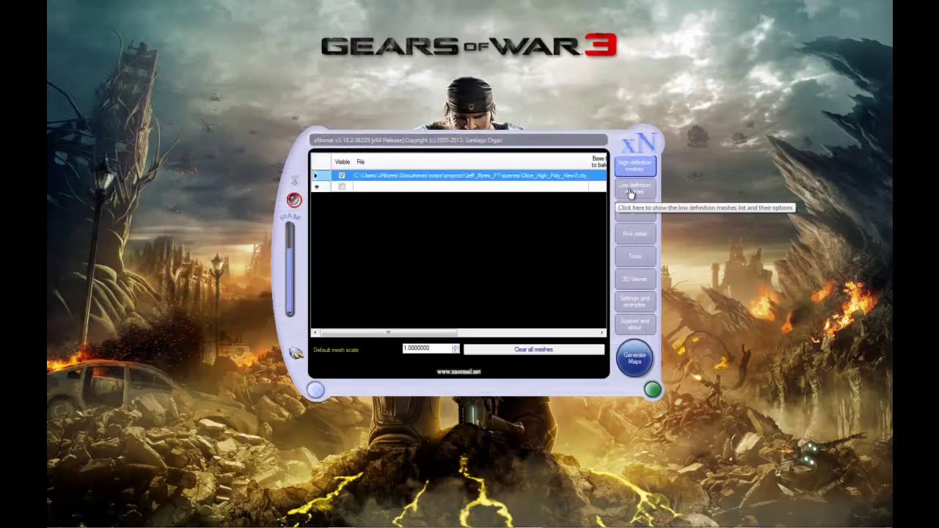
left_click(632, 190)
left_click(481, 176)
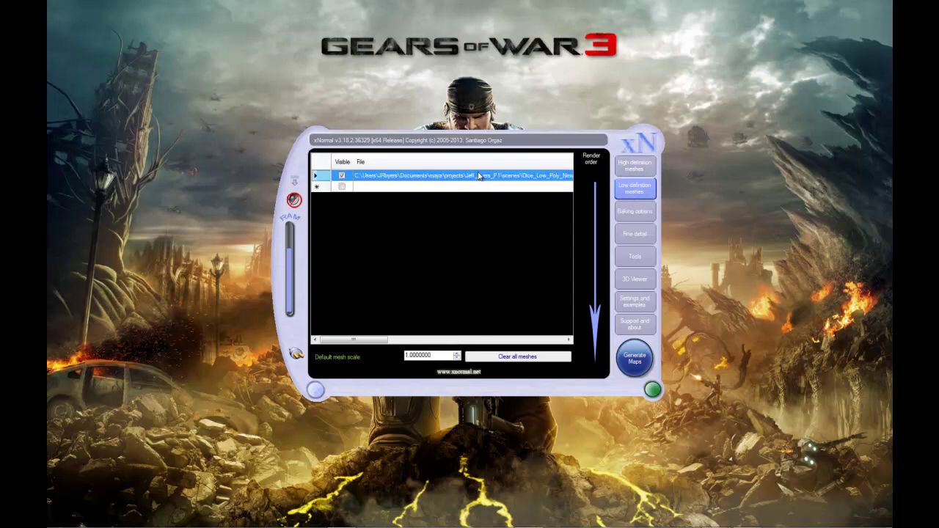
left_click(628, 168)
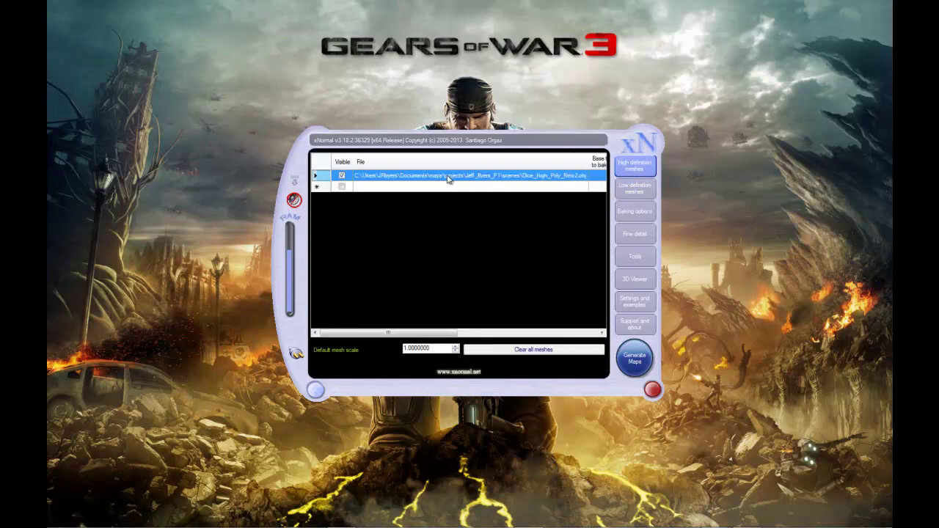
left_click(631, 189)
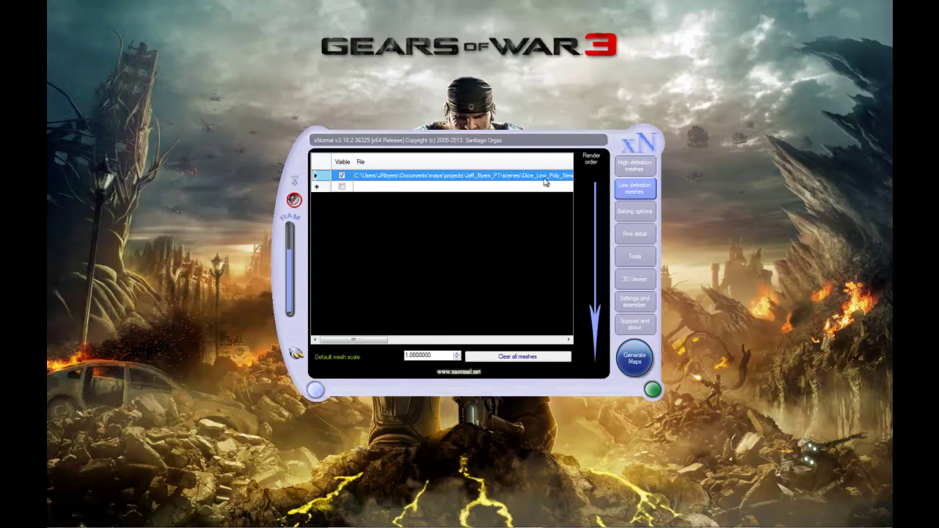
left_click(631, 175)
left_click(627, 195)
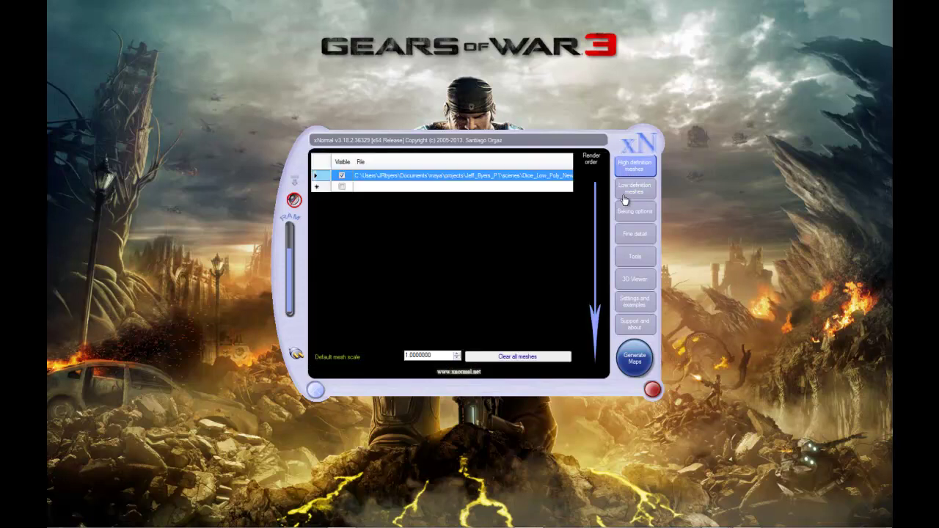
left_click(640, 173)
left_click(635, 190)
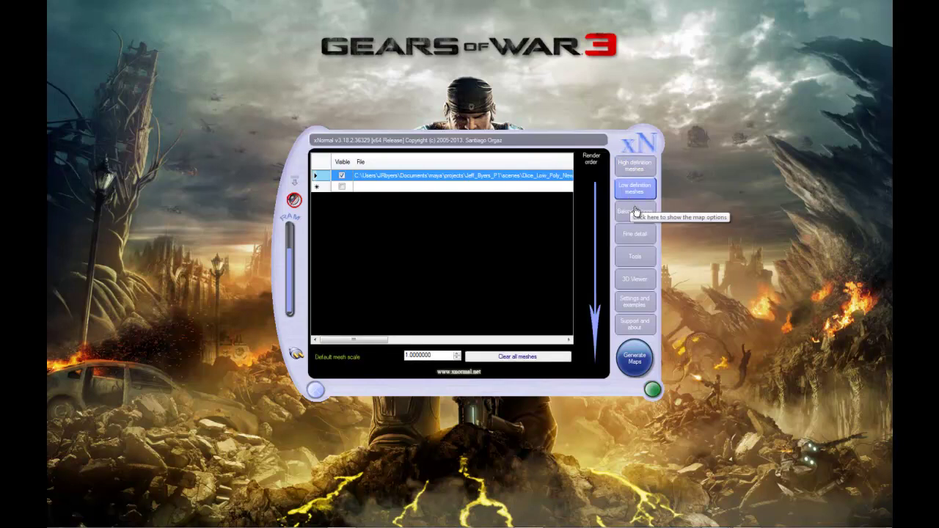
Set the bake output file to Dice_NEW2 in TGA format in the scenes folder
left_click(635, 212)
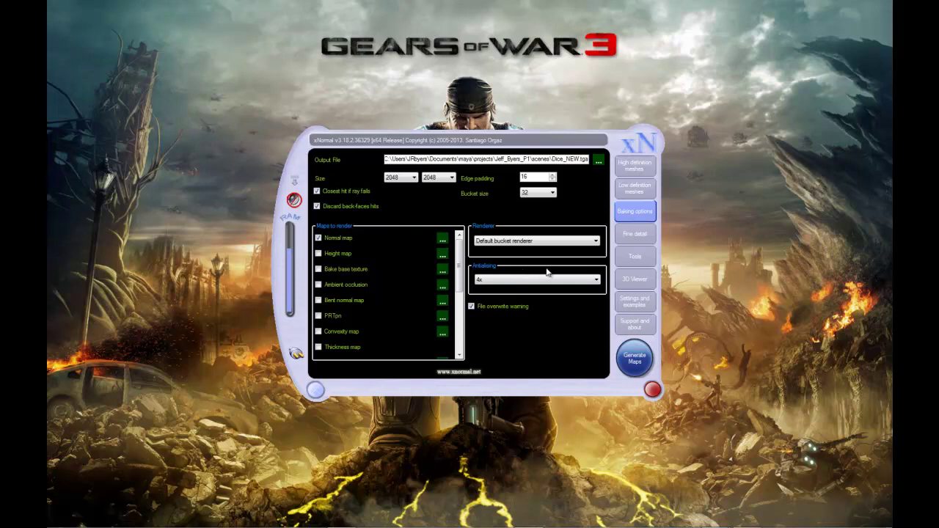
left_click(545, 243)
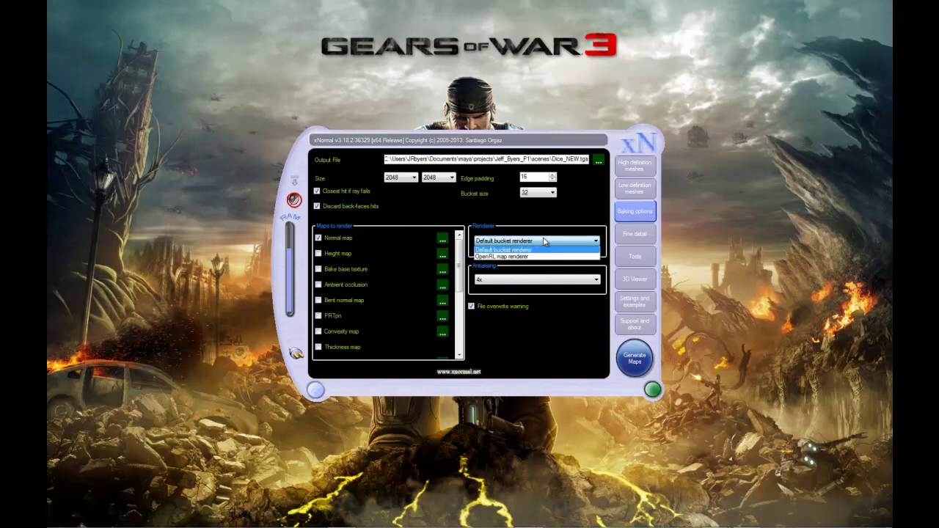
left_click(582, 227)
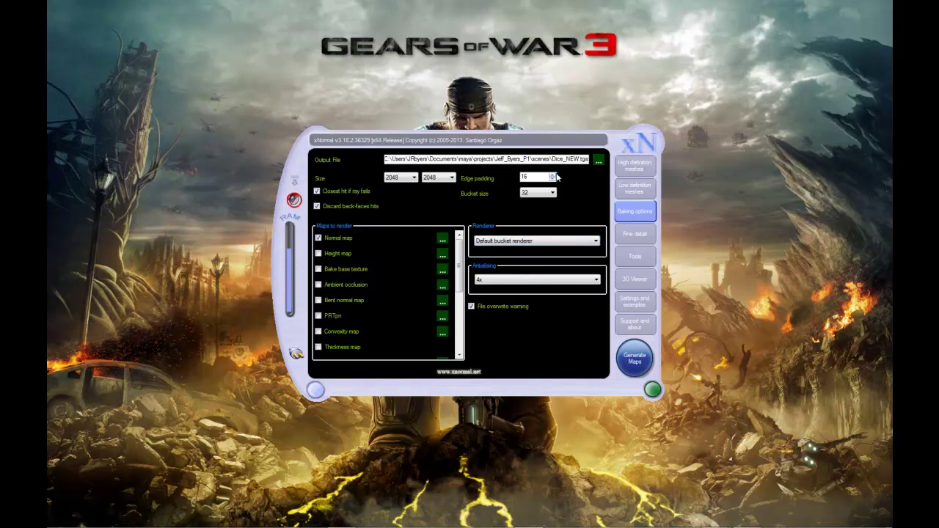
left_click(598, 161)
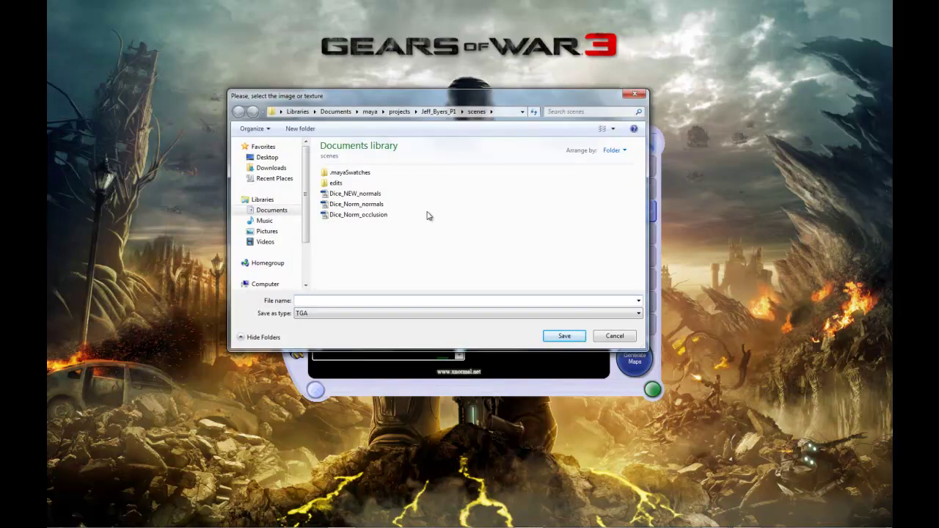
left_click(350, 194)
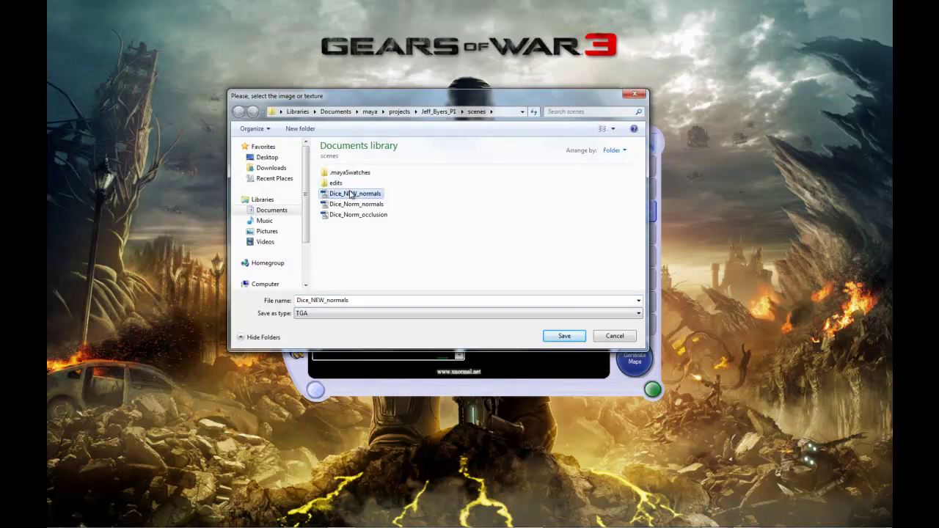
double_click(330, 300)
left_click_drag(356, 299, 323, 303)
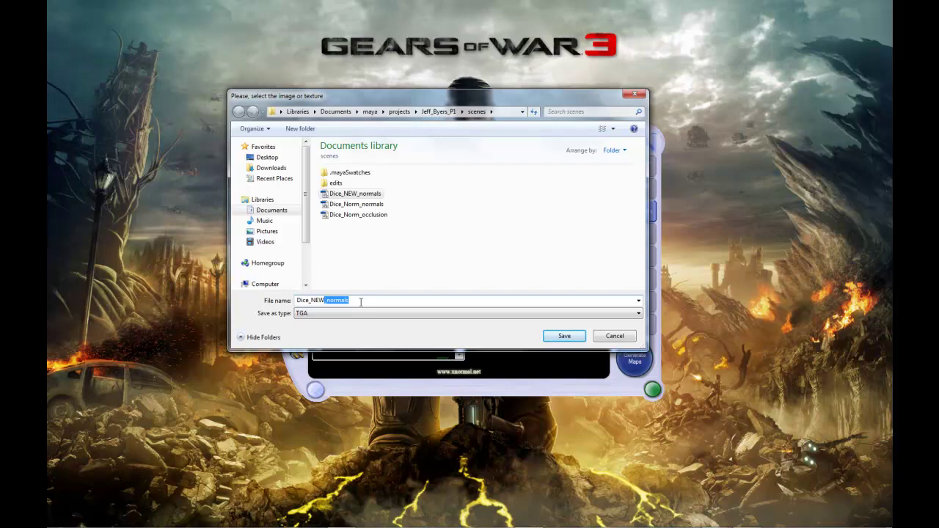
type("2")
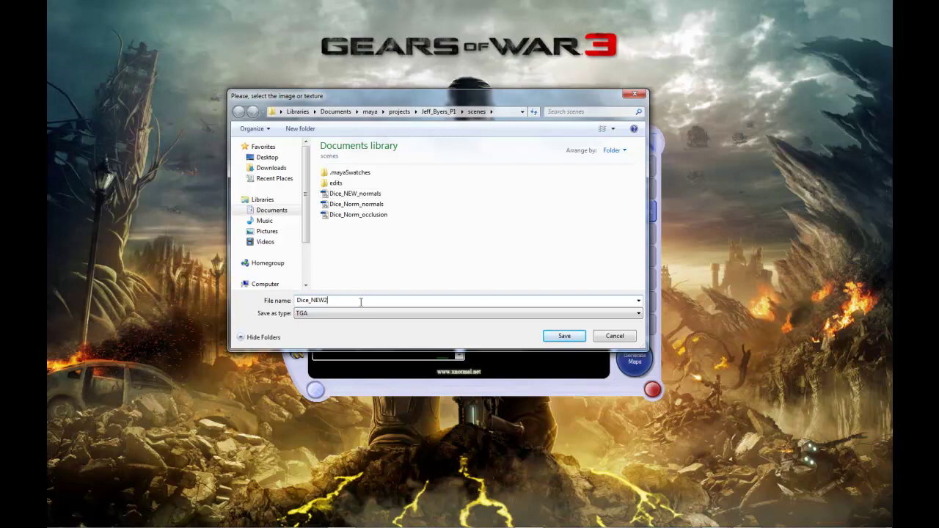
left_click(562, 336)
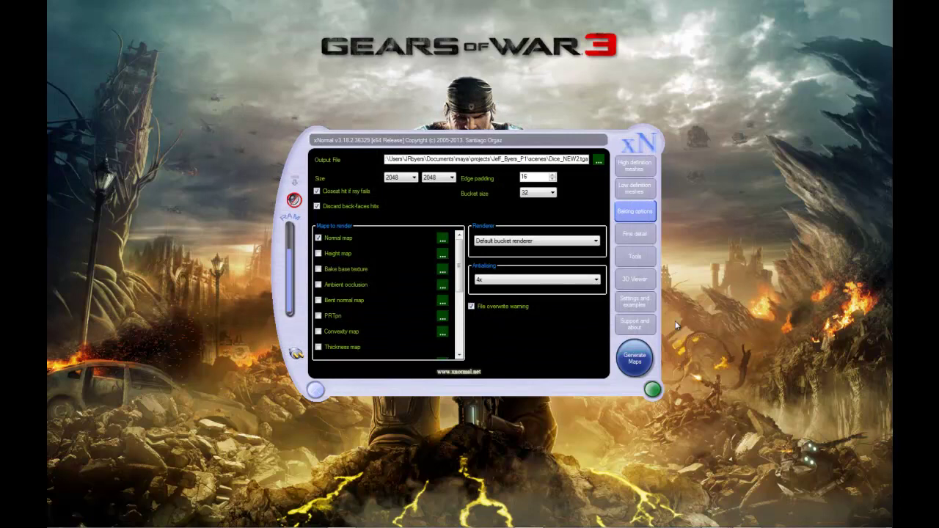
Generate the normal map for the dice and close the preview
left_click(638, 361)
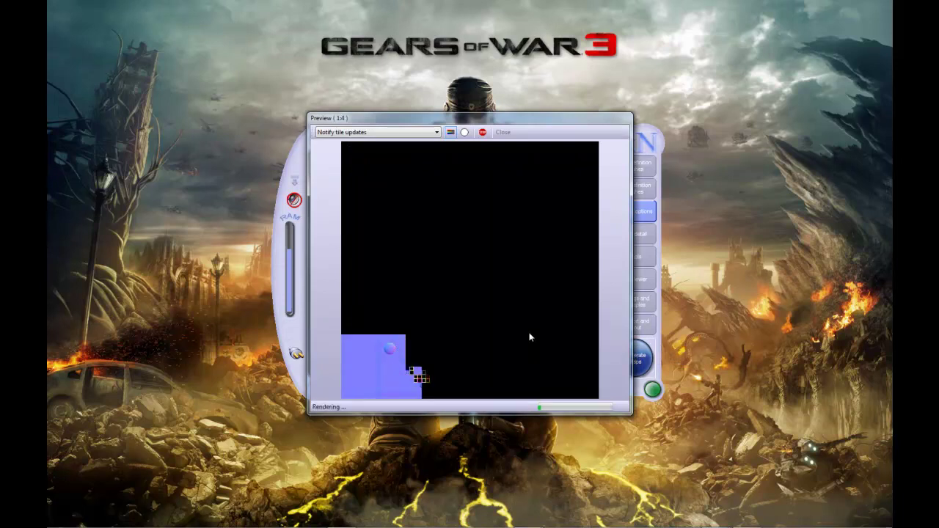
left_click(635, 345)
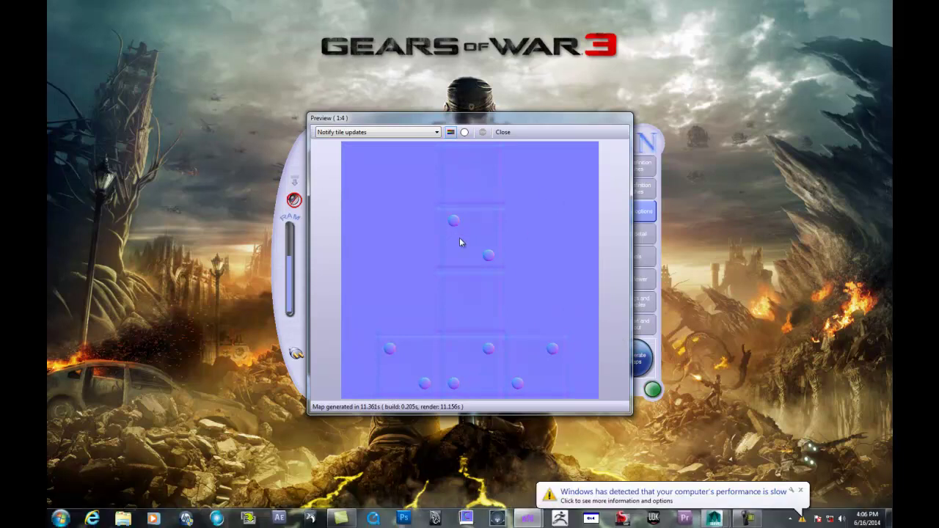
left_click(502, 132)
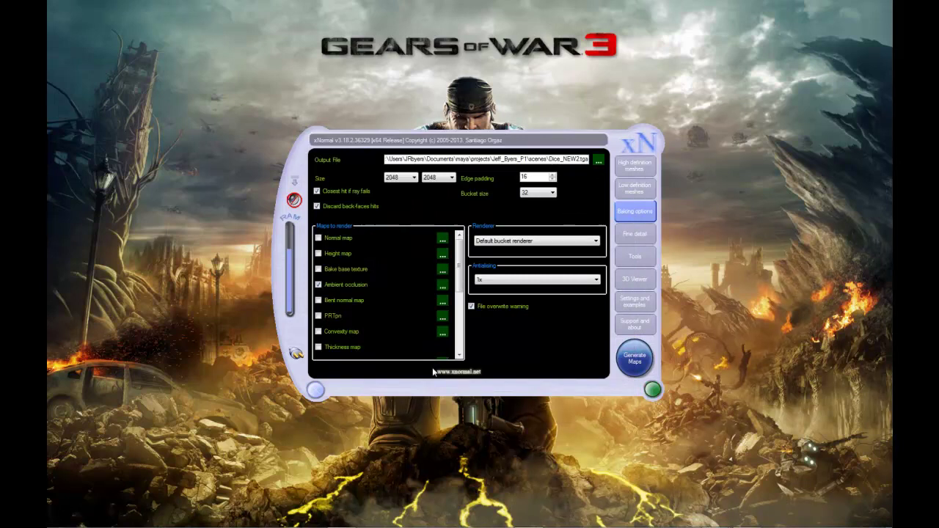
Deselect the ambient occlusion map and remove the dice files from the high and low definition mesh lists
left_click(318, 285)
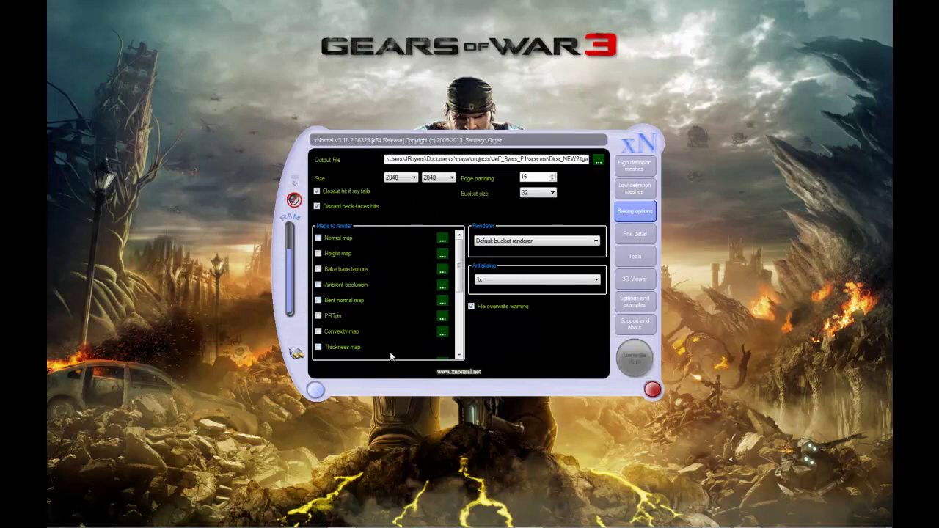
left_click_drag(556, 144, 577, 109)
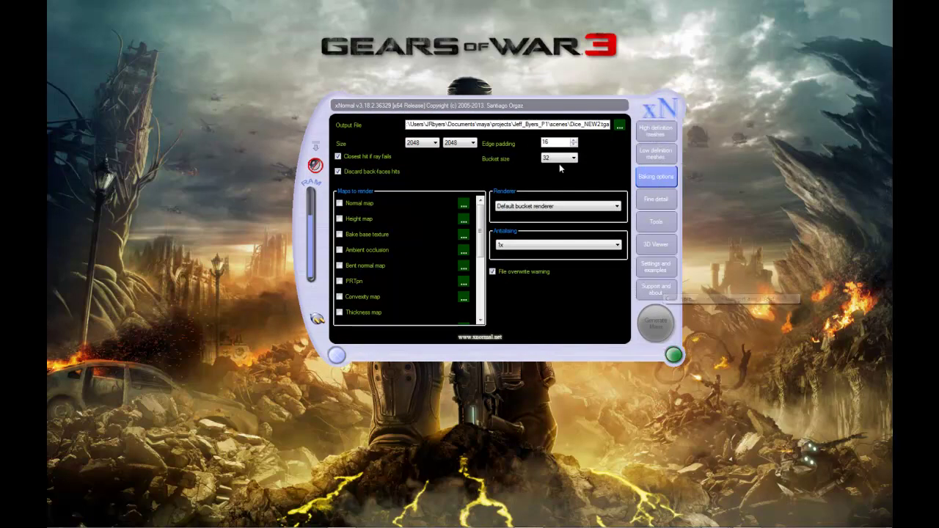
left_click(661, 134)
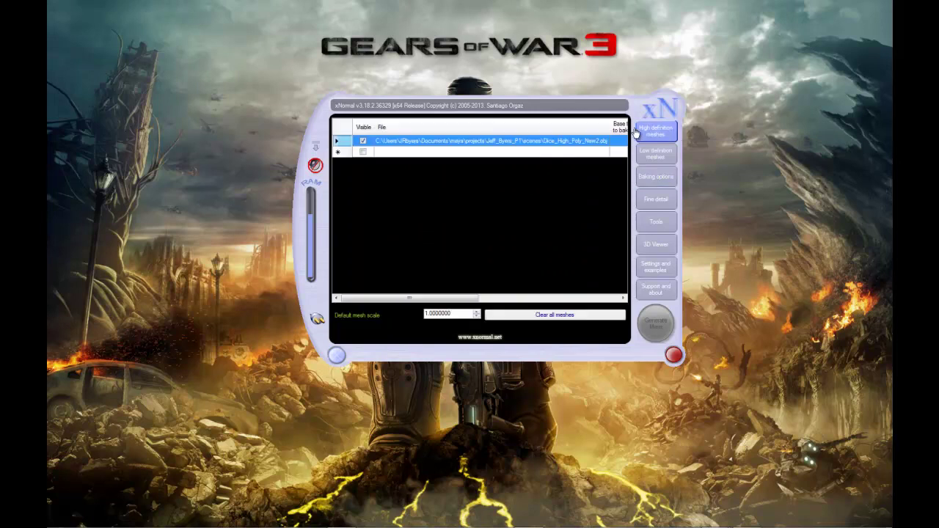
right_click(454, 141)
left_click(490, 216)
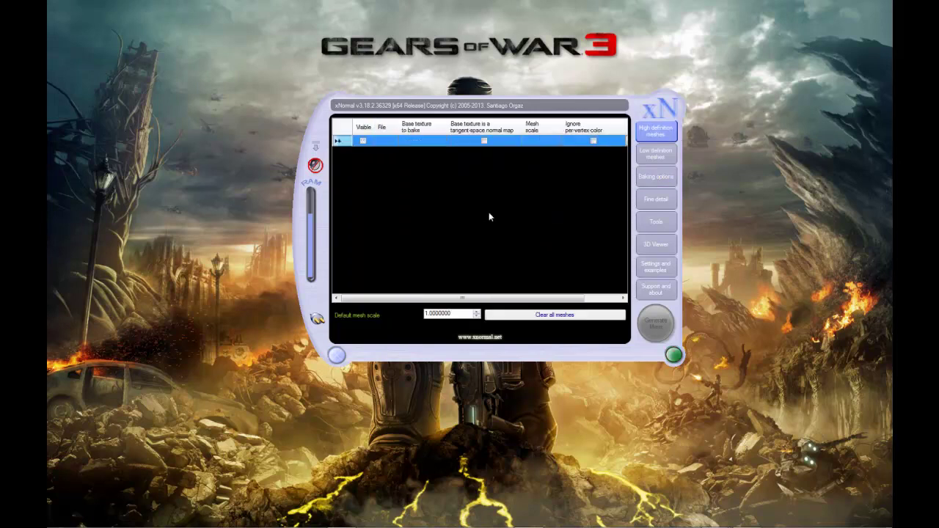
left_click(659, 157)
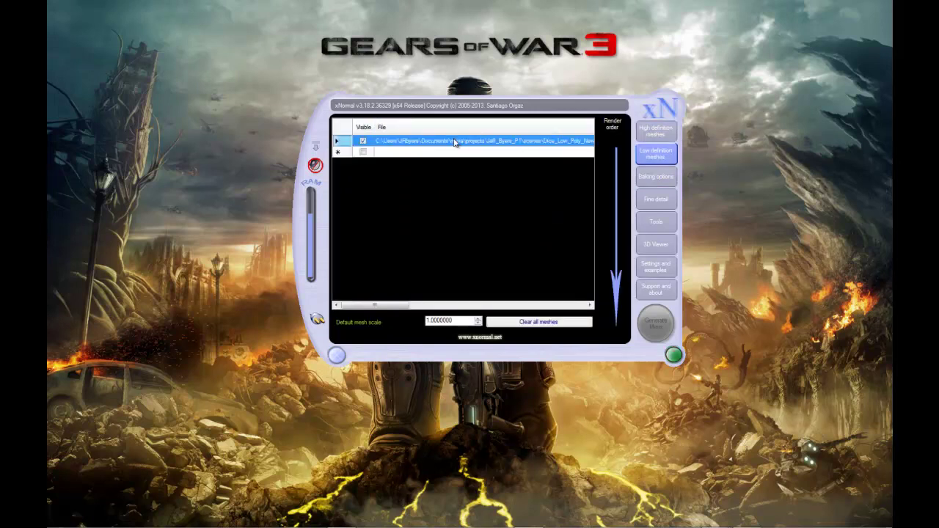
right_click(455, 142)
left_click(484, 183)
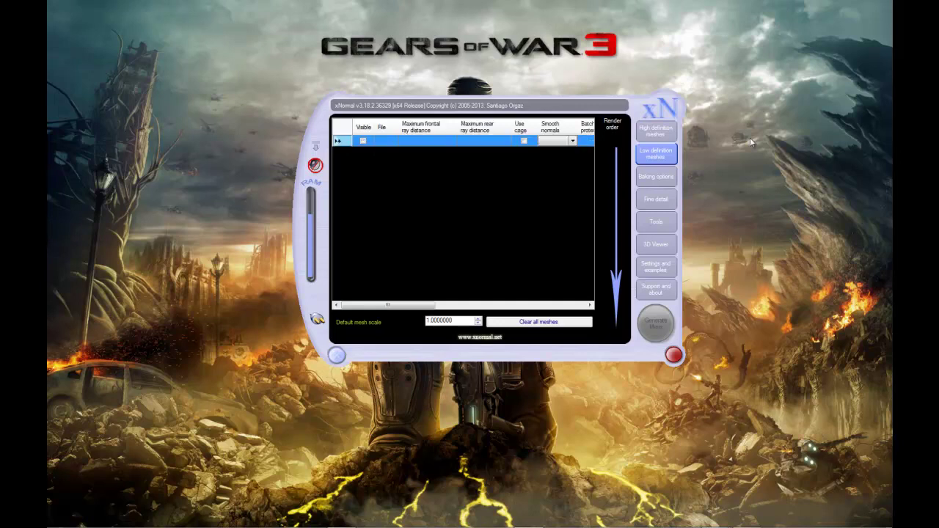
Enable the normal map in the baking options and set antialiasing to 4x
left_click(661, 176)
left_click(340, 203)
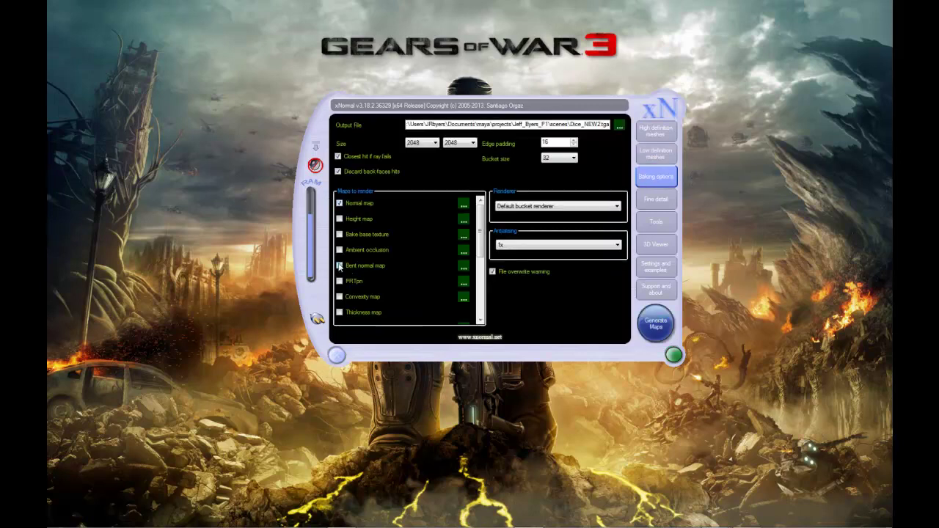
left_click(528, 246)
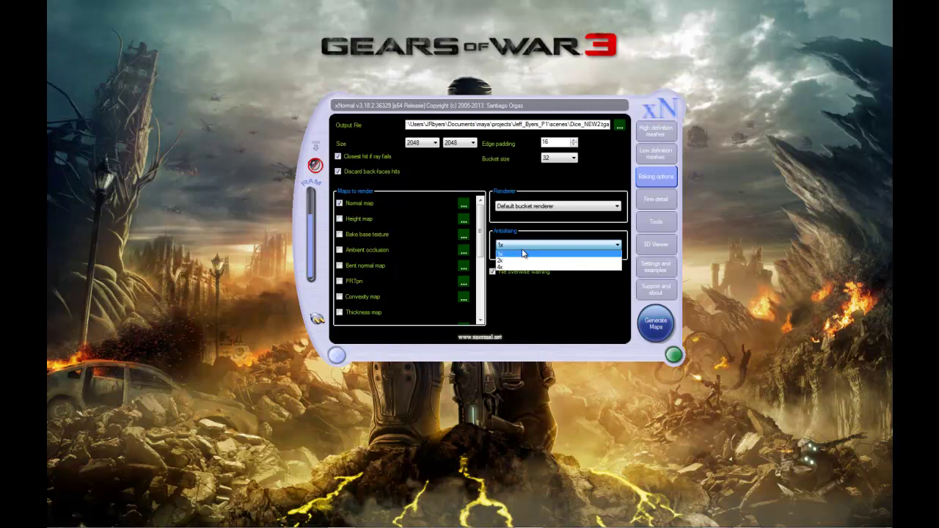
left_click(518, 268)
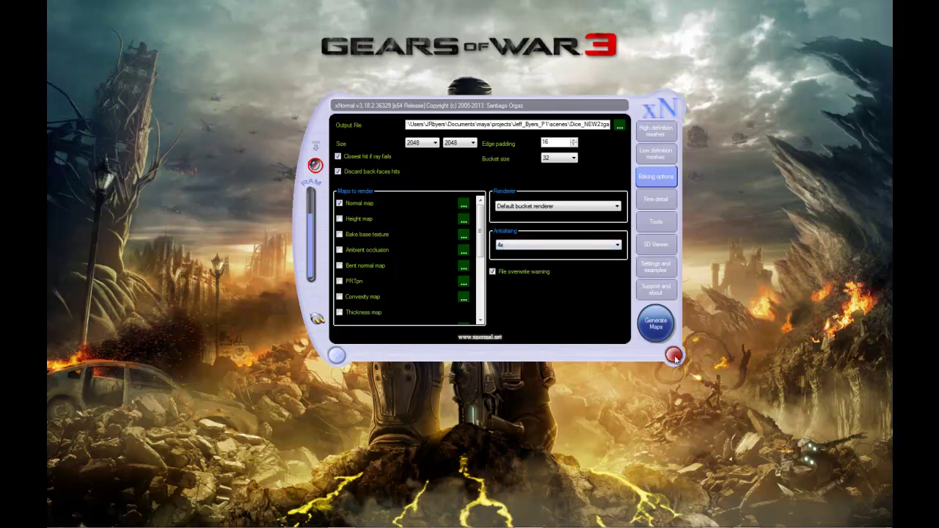
Minimize xNormal, switch to ZBrush and import Dice_High_Poly_New2.obj from the project's scenes folder
left_click(337, 355)
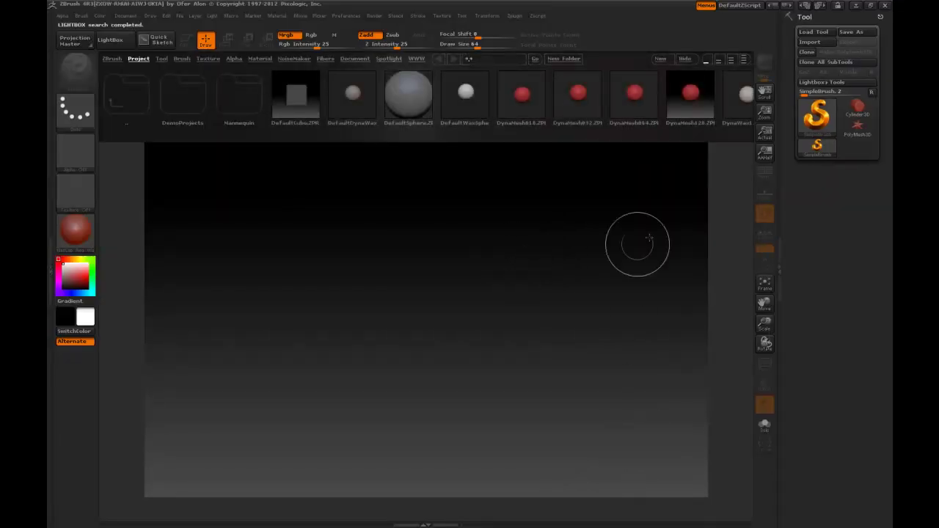
left_click(811, 44)
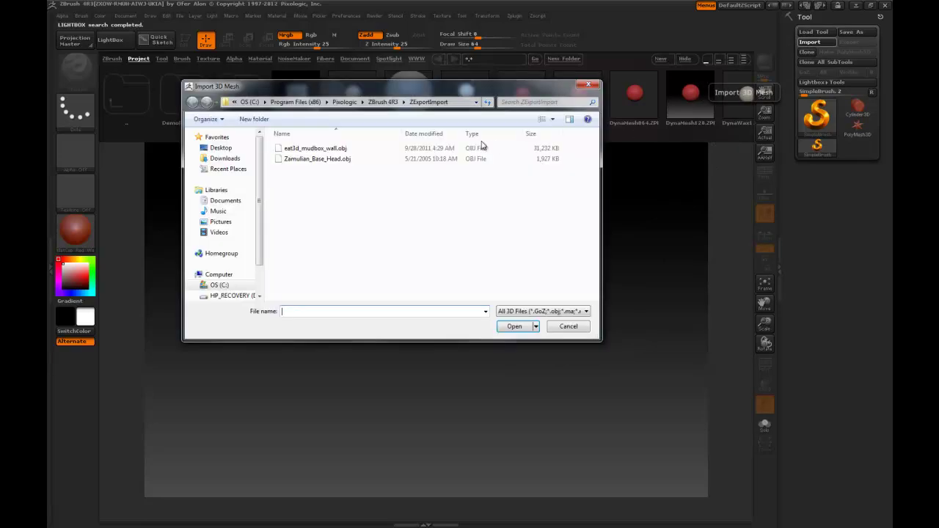
left_click(226, 200)
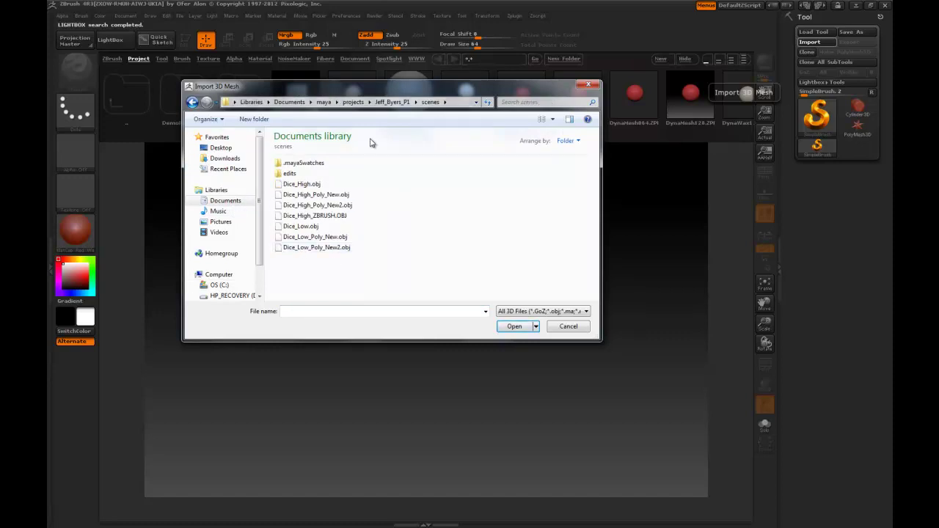
left_click(320, 207)
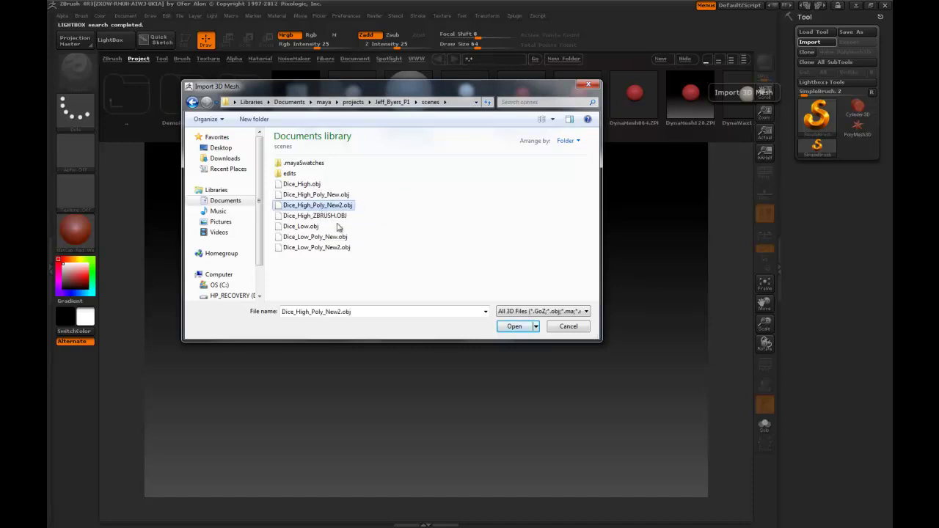
left_click(516, 327)
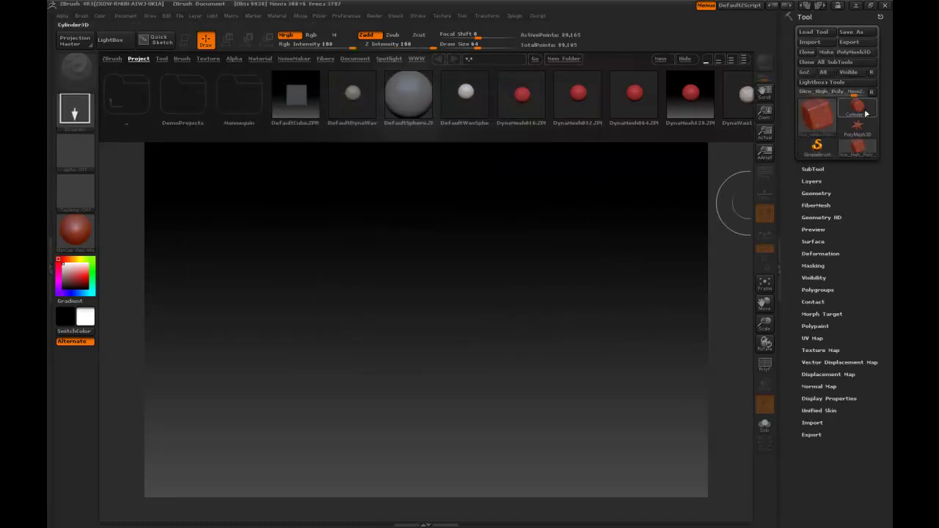
Draw the imported high-poly dice on the canvas in Edit mode and inspect it from several sides
mouse_move(822, 110)
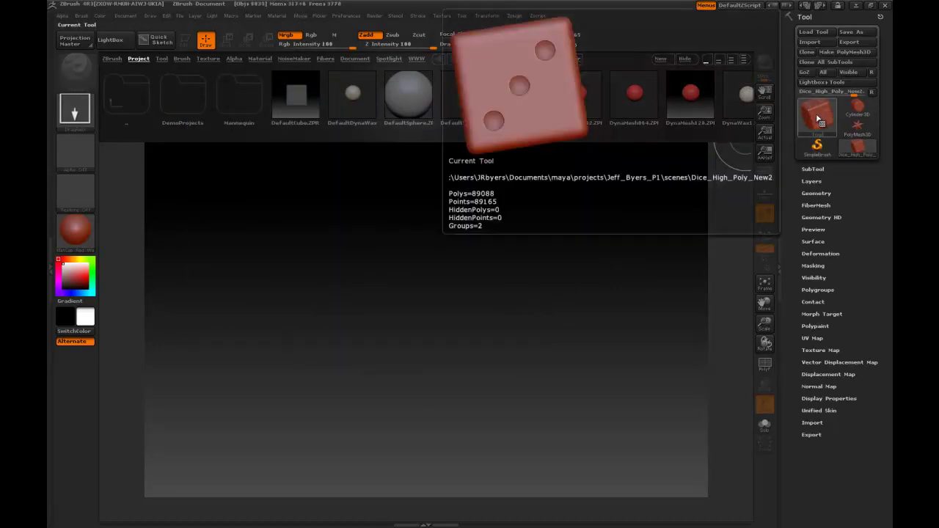
left_click_drag(443, 295, 613, 290)
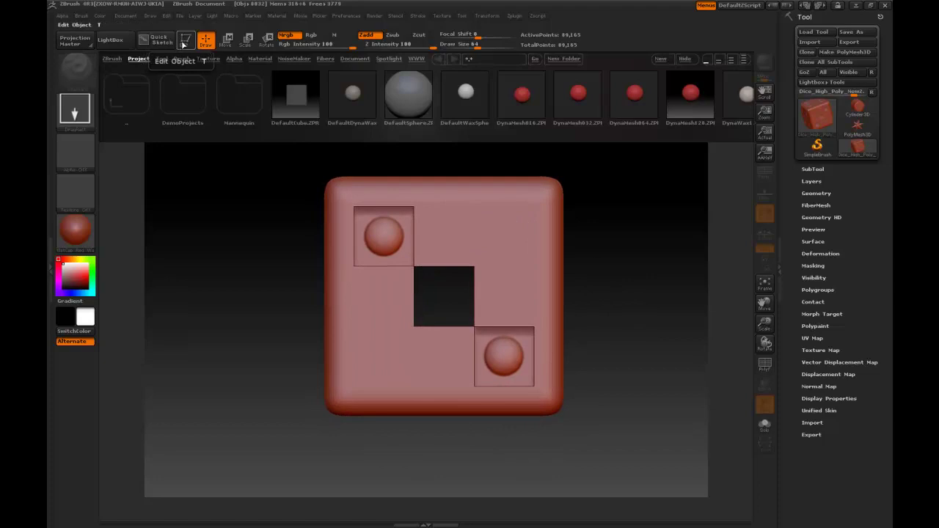
left_click(181, 44)
left_click_drag(623, 336, 608, 264)
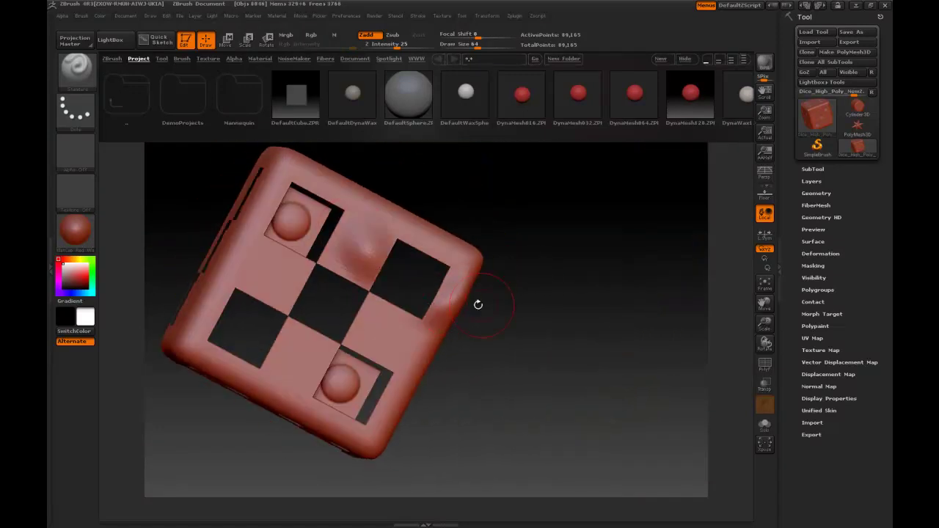
key("ctrl")
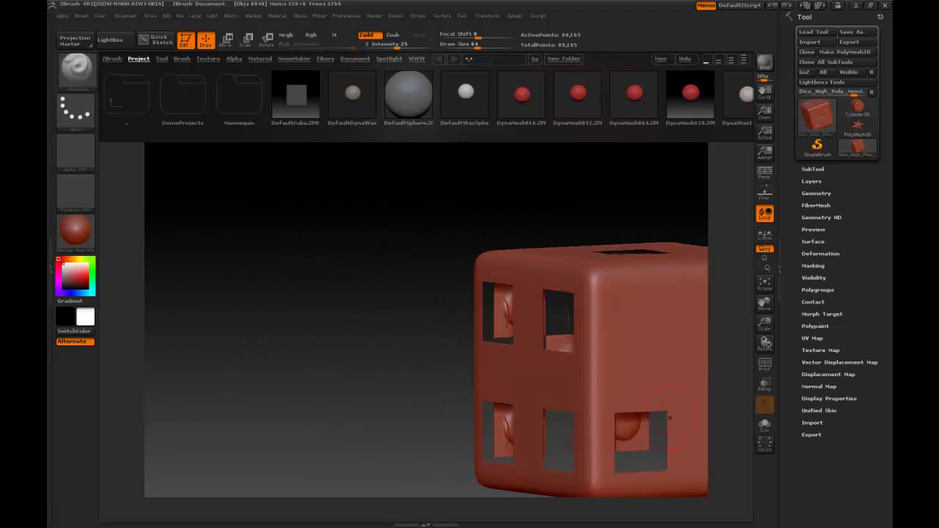
Inspect the holes in the imported dice and start a new document without saving the changes
left_click_drag(509, 230, 628, 308)
left_click_drag(645, 418, 402, 447)
left_click_drag(590, 236, 599, 300)
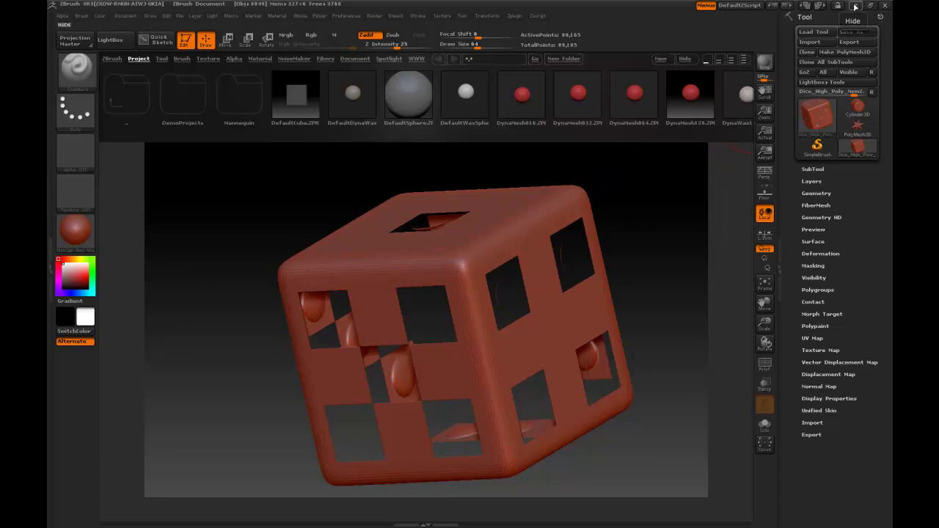
left_click(120, 15)
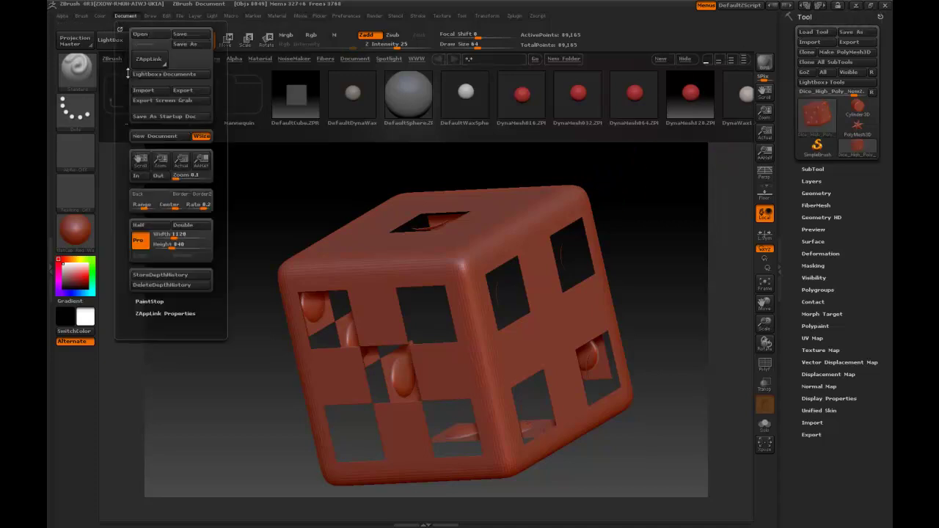
left_click(155, 136)
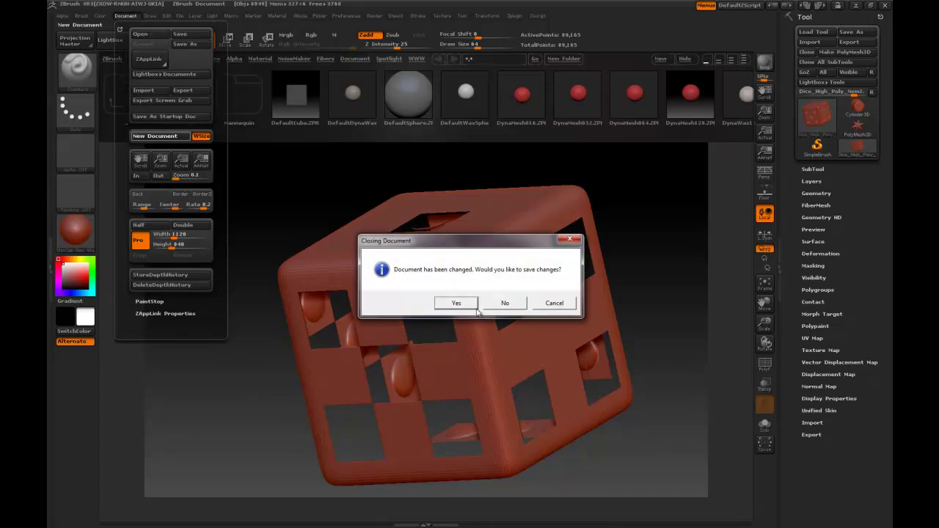
left_click(506, 304)
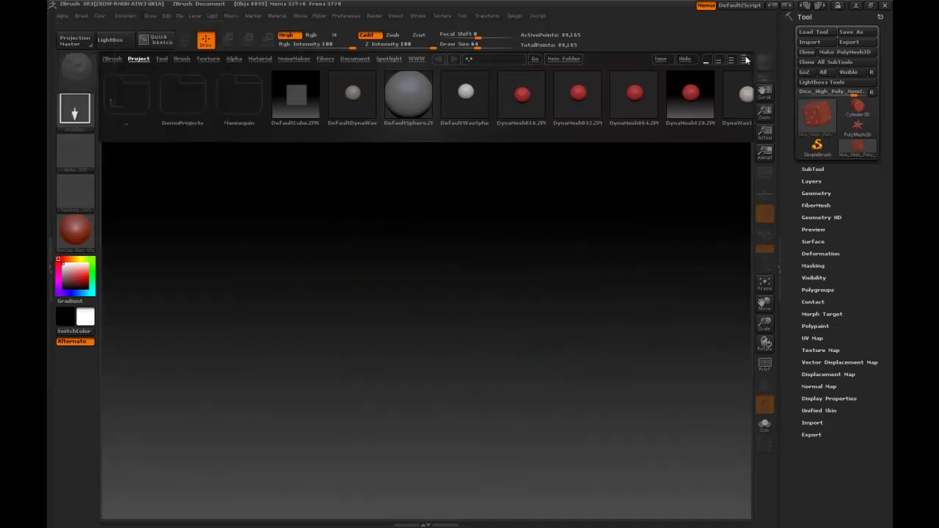
Minimize ZBrush, switch to the Maya scene and close the UV Texture Editor
left_click(856, 6)
mouse_move(742, 523)
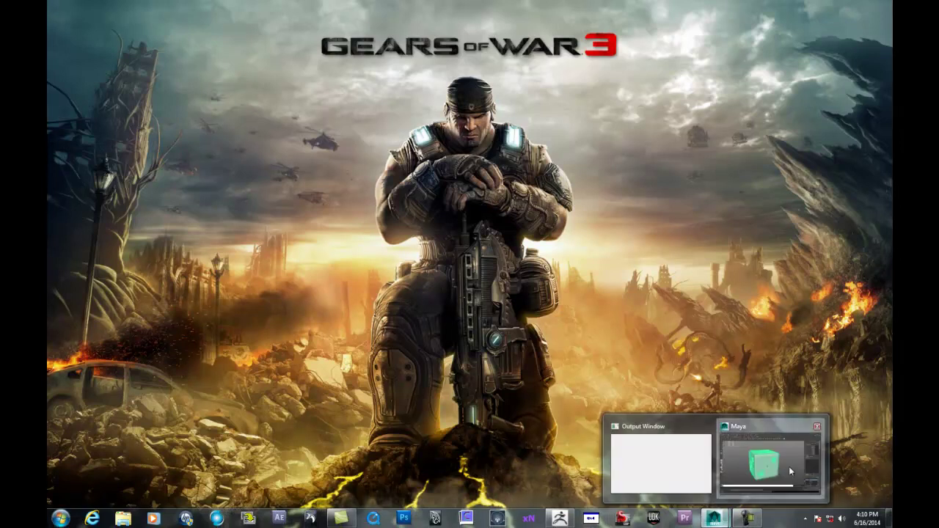
left_click(772, 459)
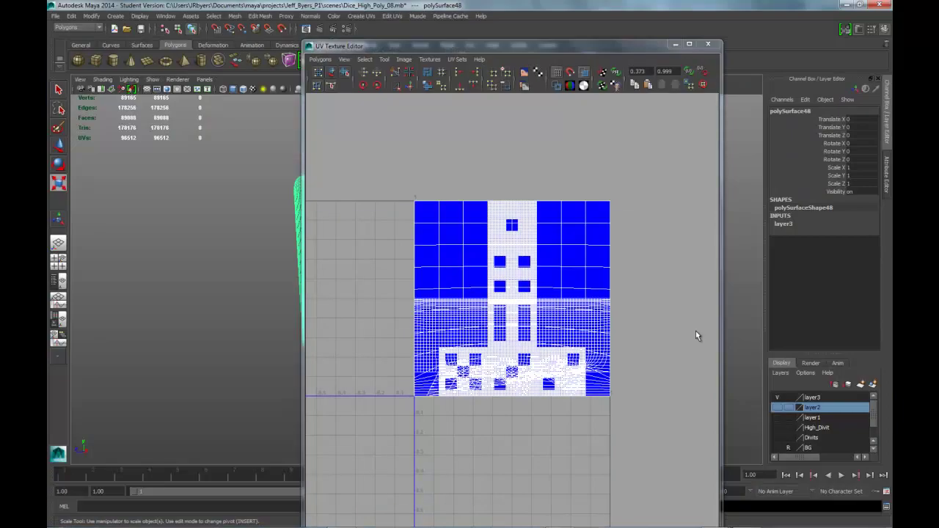
left_click(708, 44)
left_click_drag(553, 285, 614, 261, "alt")
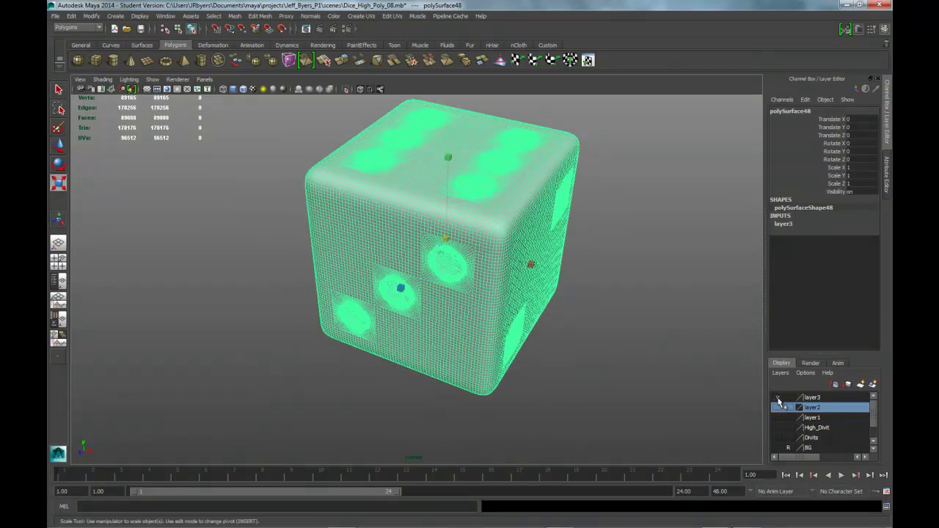
Hide layer3 and show the High_Divit layer to bring up the unsmoothed dice with dimples
left_click(778, 399)
left_click_drag(595, 321, 618, 287, "alt")
middle_click_drag(645, 323, 622, 338, "alt")
left_click(778, 428)
left_click_drag(521, 284, 502, 301, "alt")
scroll(507, 289, "up", 9)
middle_click_drag(507, 289, 469, 401, "alt")
scroll(468, 322, "up", 4)
scroll(467, 322, "up", 3)
middle_click_drag(468, 322, 449, 354, "alt")
Select the unsmoothed dice and put it in face selection mode
left_click(474, 216)
left_click_drag(558, 239, 485, 275, "alt")
right_click_drag(477, 273, 566, 279, "alt")
key("r")
right_click_drag(436, 253, 437, 281)
scroll(471, 288, "down", 2)
middle_click_drag(492, 292, 516, 238, "alt")
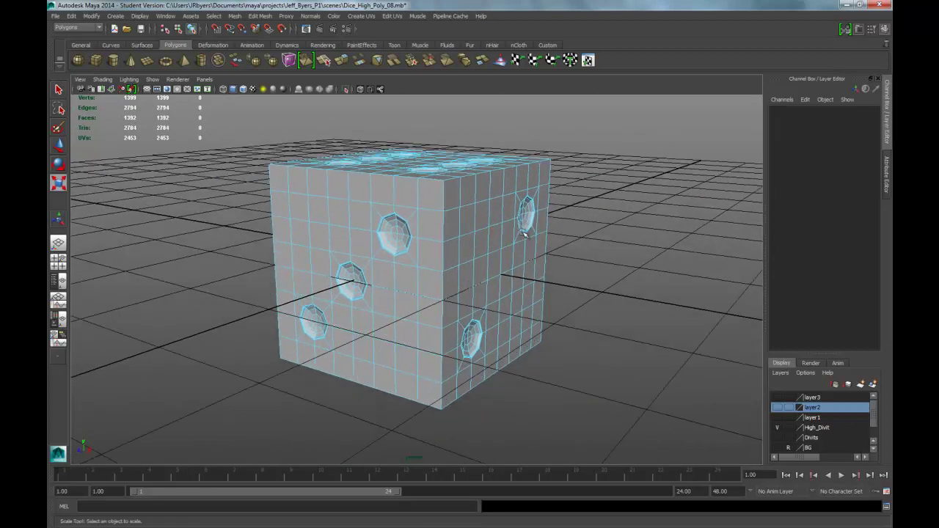
left_click_drag(526, 245, 522, 247, "alt")
middle_click_drag(521, 246, 497, 257, "alt")
left_click_drag(497, 258, 486, 262, "alt")
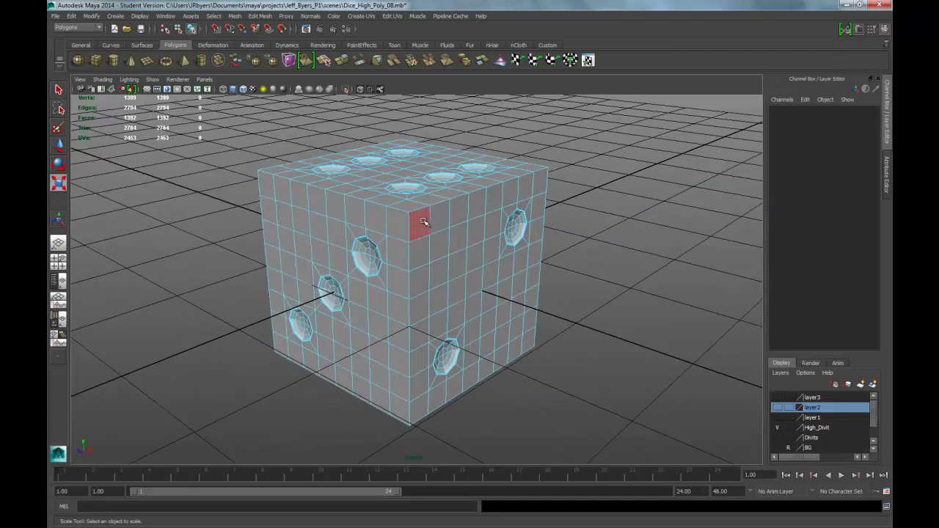
Select all faces of the dice and conform their normals
key("space")
left_click(430, 259)
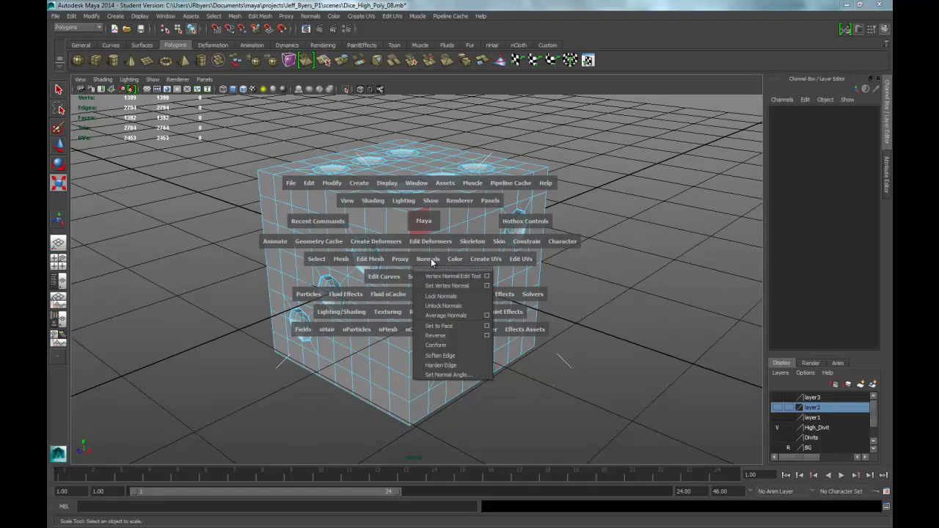
left_click(434, 345)
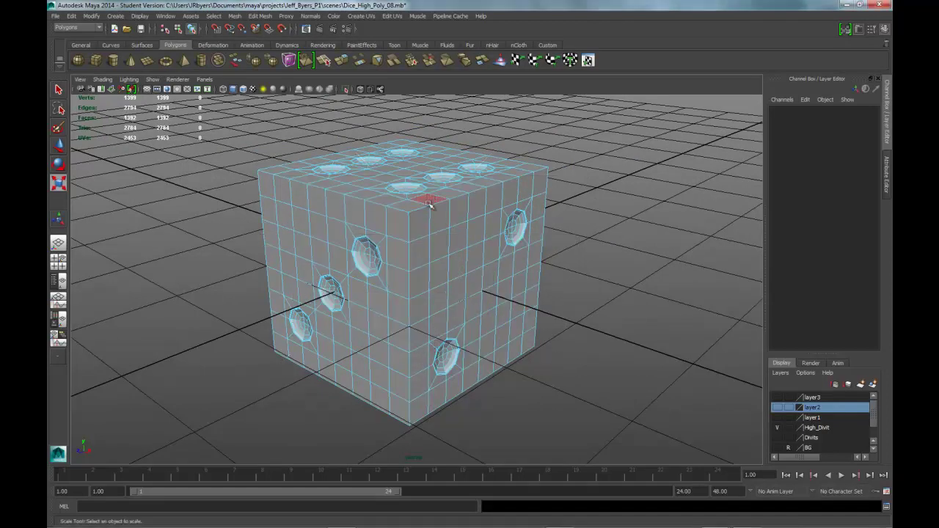
left_click_drag(229, 121, 624, 448)
key("space")
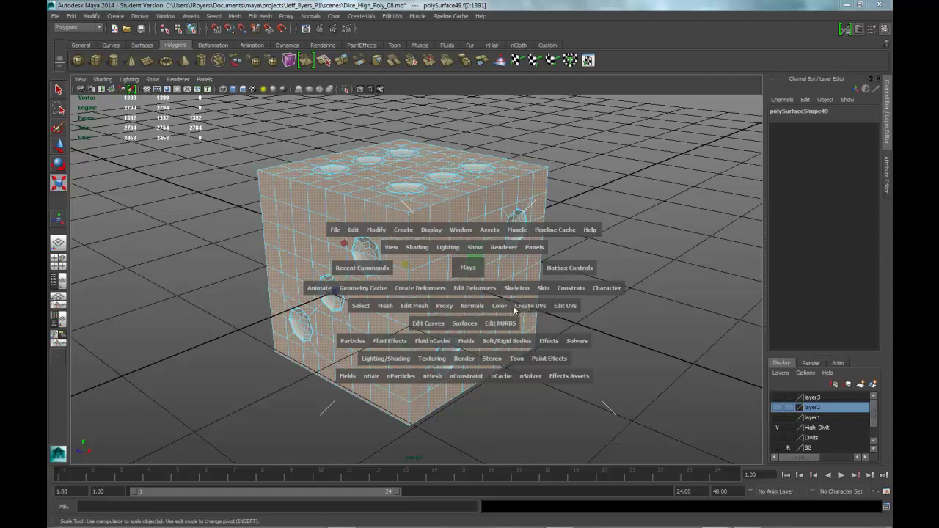
left_click(473, 306)
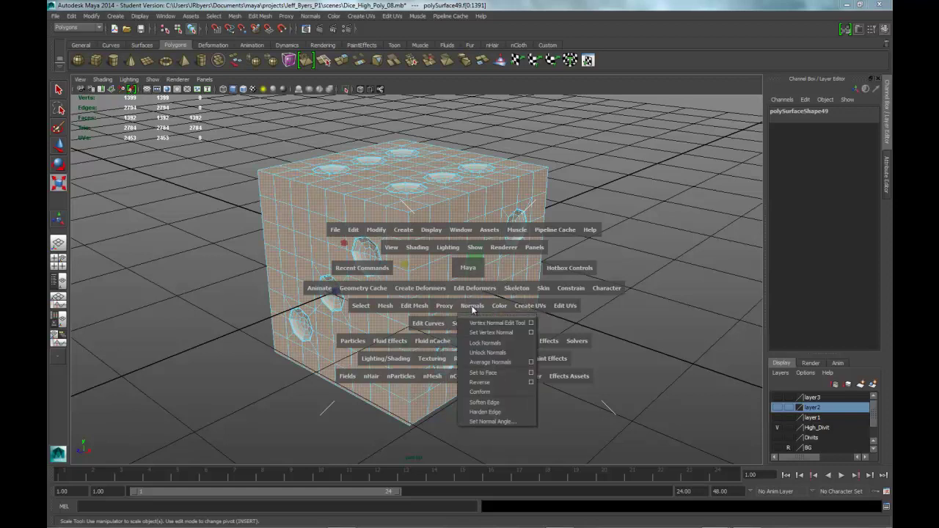
left_click(480, 383)
Return the dice to object mode and turn off Two Sided Lighting to check the direction of its normals
left_click_drag(625, 271, 438, 226, "alt")
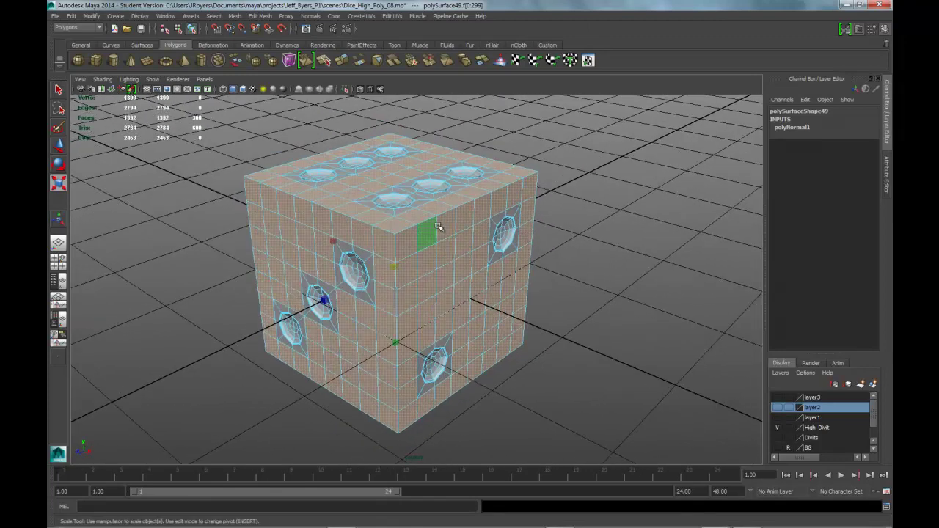
right_click_drag(422, 240, 417, 248)
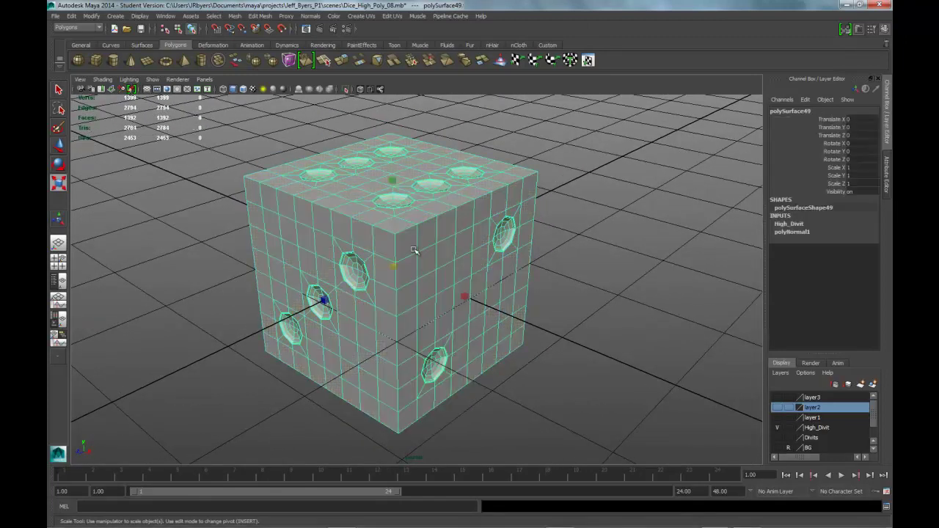
left_click(129, 79)
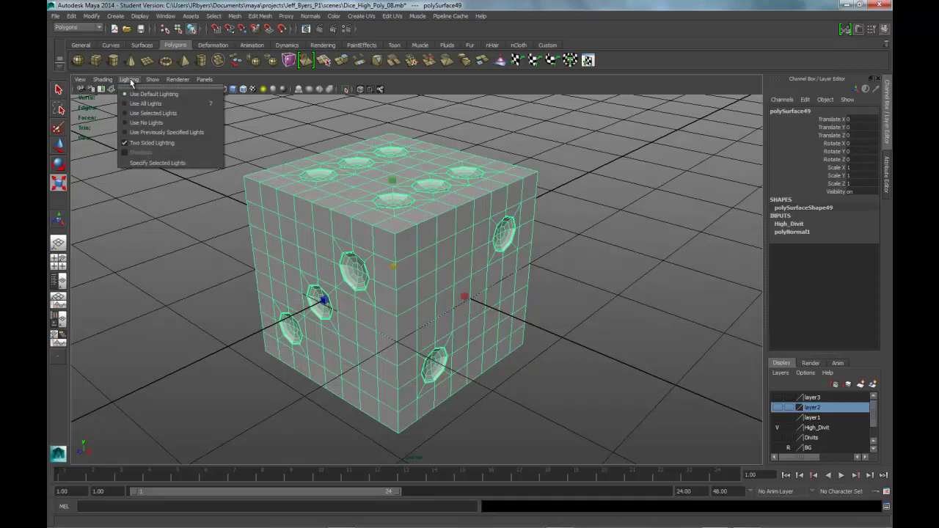
left_click(134, 143)
mouse_move(523, 303)
left_mouse_down("alt")
mouse_move(384, 285)
mouse_move(495, 316)
mouse_move(520, 301)
left_mouse_up("alt")
scroll(497, 284, "down", 3)
Select all faces of the dice again and reverse their normals
right_click_drag(424, 218, 419, 246)
left_click_drag(271, 168, 594, 410)
left_click(626, 321)
left_click_drag(223, 131, 599, 412)
key("space")
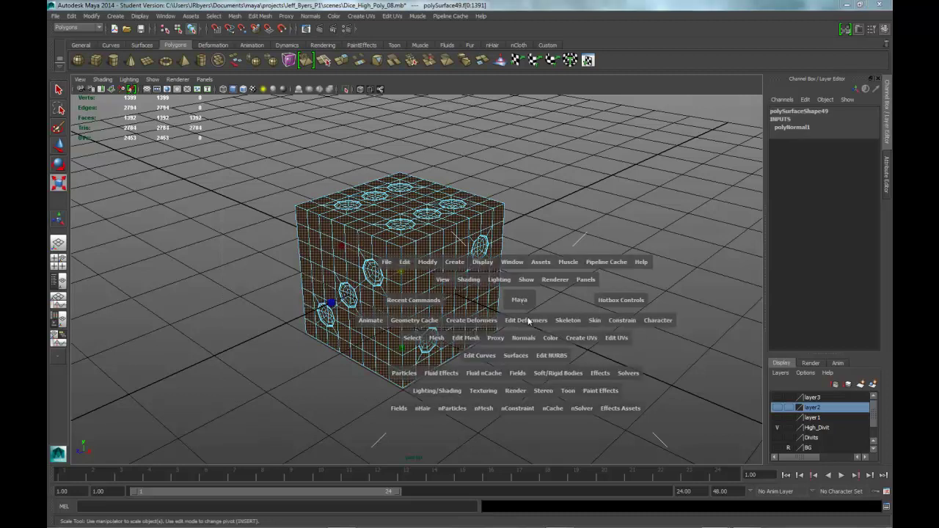
left_click_drag(527, 340, 537, 414)
left_click(518, 348)
left_click_drag(425, 319, 423, 309, "alt")
right_click_drag(423, 309, 436, 311, "alt")
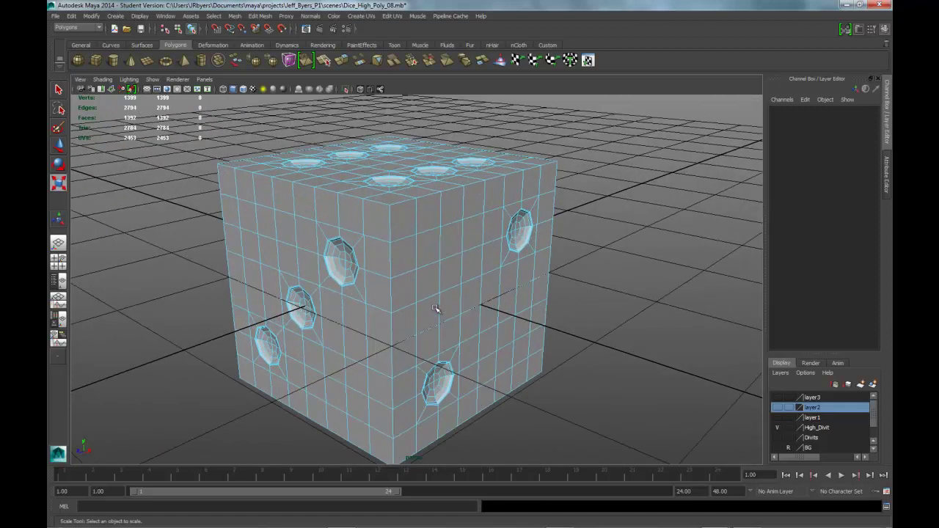
Toggle Two Sided Lighting to check the dice's normals from several sides, leaving the option on
left_click(129, 79)
left_click(132, 143)
left_click(128, 79)
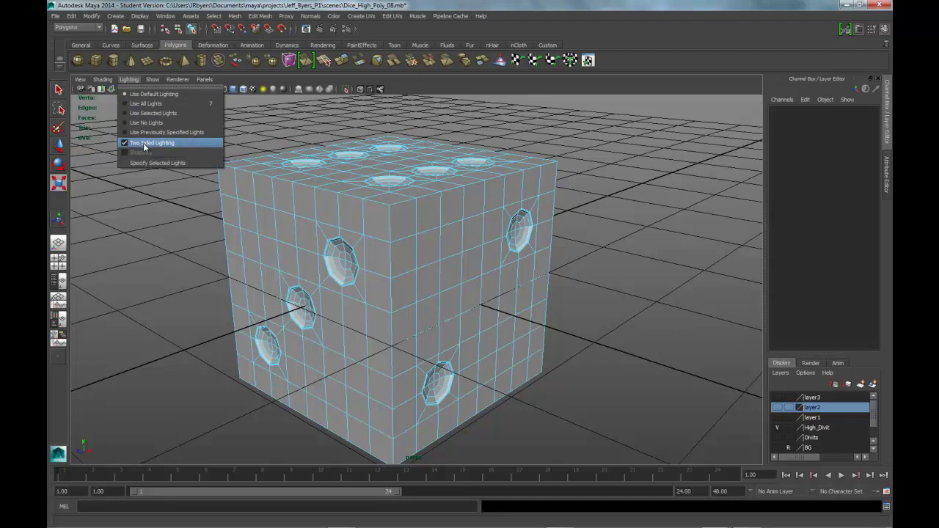
left_click(135, 143)
left_click_drag(658, 255, 408, 221, "alt")
left_click(129, 79)
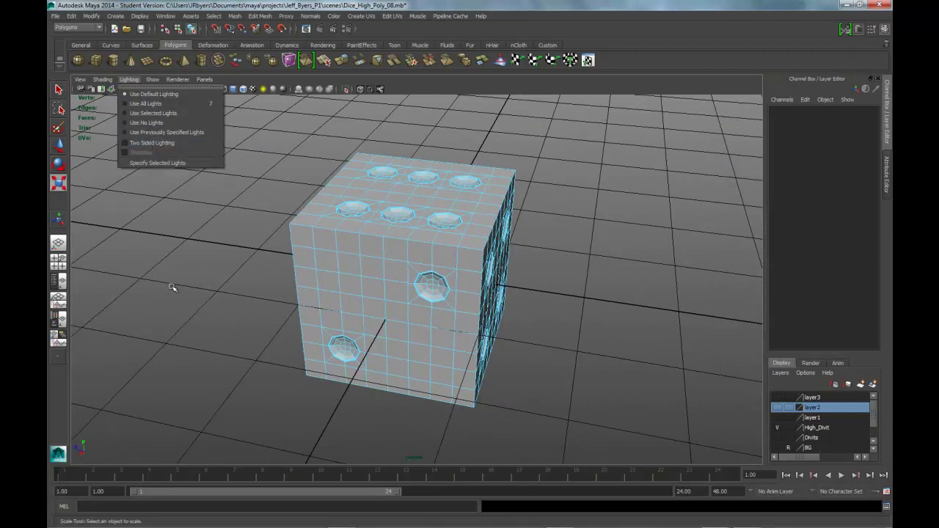
left_click(154, 144)
left_click_drag(389, 310, 404, 296, "alt")
middle_click_drag(404, 296, 392, 247, "alt")
Duplicate the whole dice, assign the copy to a new display layer and hide that layer
key("r")
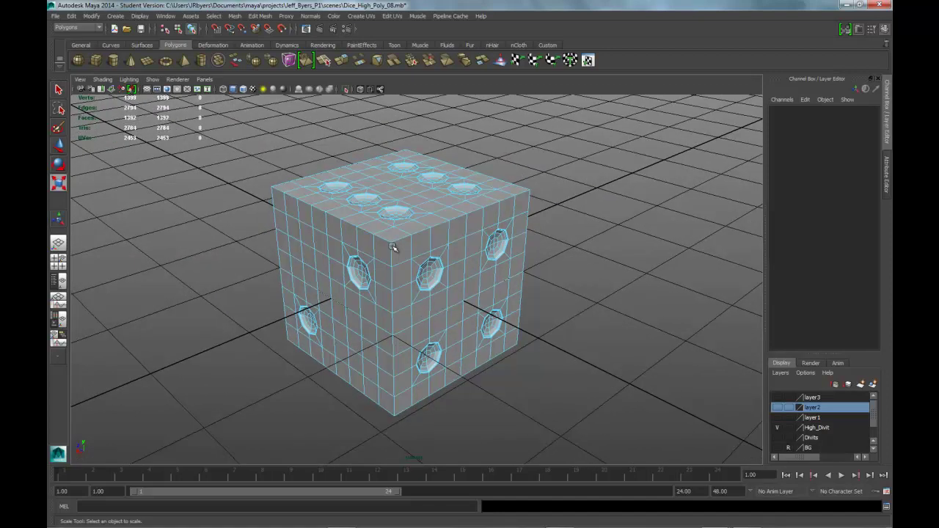
right_click(397, 240)
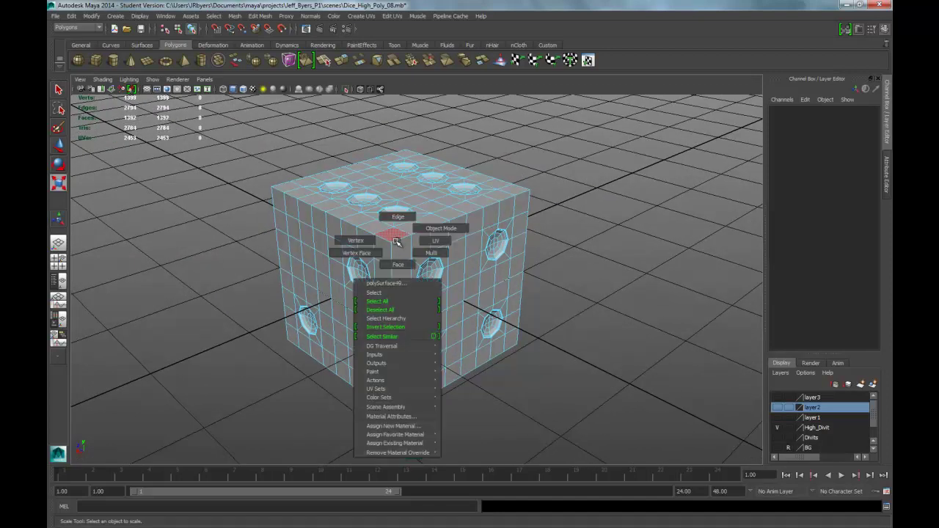
left_click(388, 292)
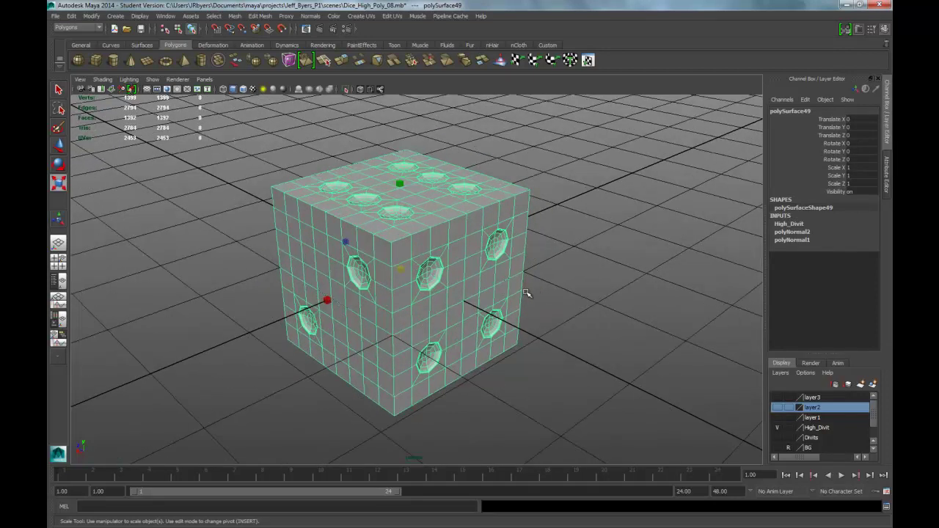
left_click_drag(463, 245, 484, 252, "alt")
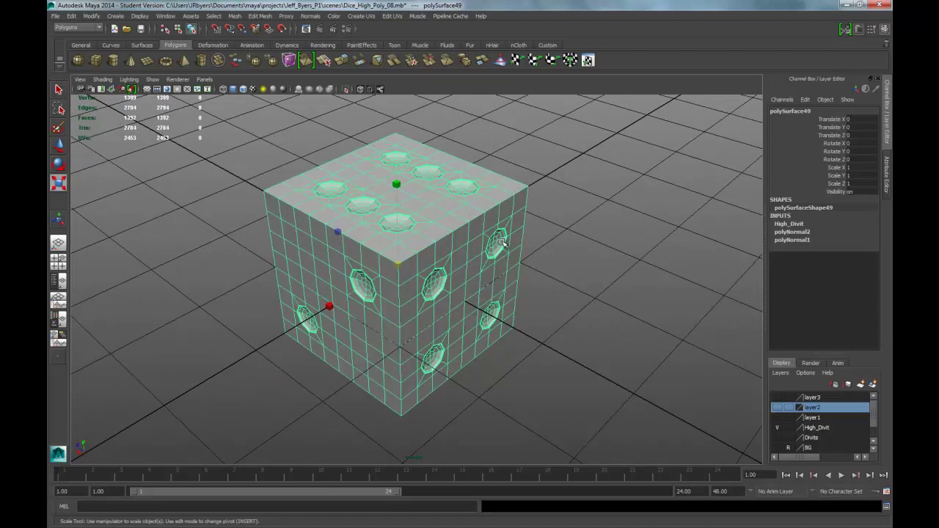
right_click_drag(456, 207, 457, 262)
key("ctrl+d")
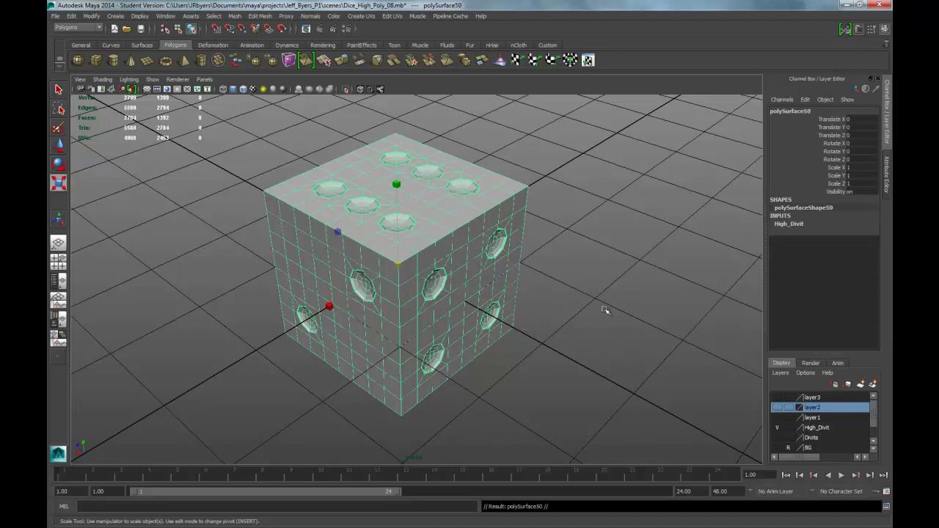
left_click(872, 384)
left_click(777, 397)
Smooth the visible dice exponentially with 3 division levels
left_click(422, 242)
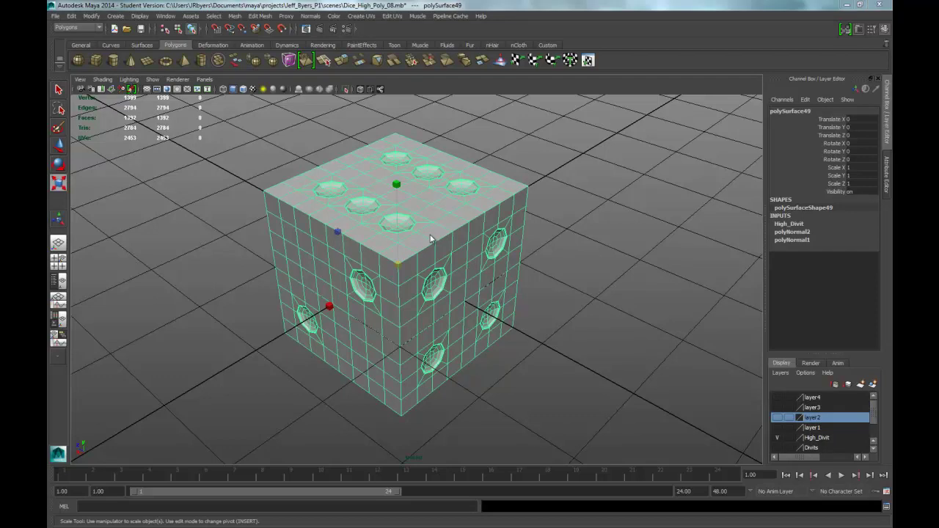
key("space")
left_click(351, 273)
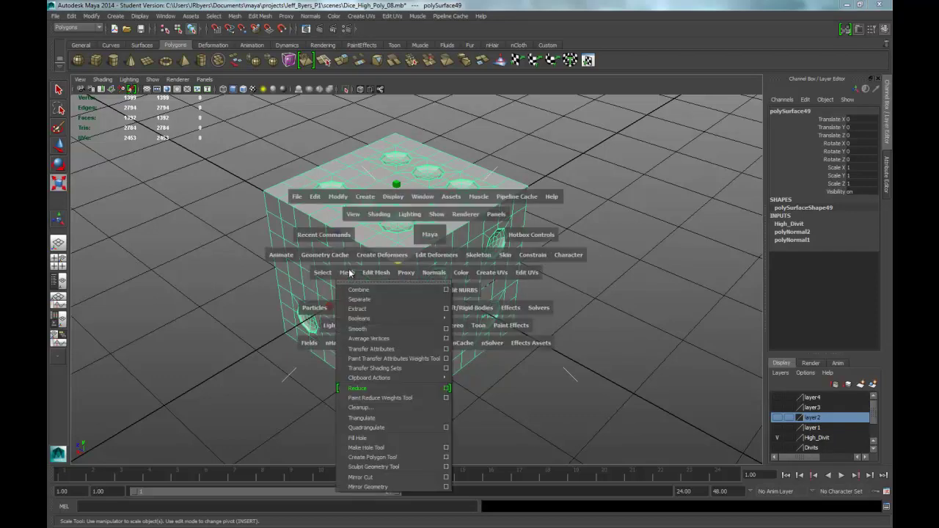
left_click(446, 328)
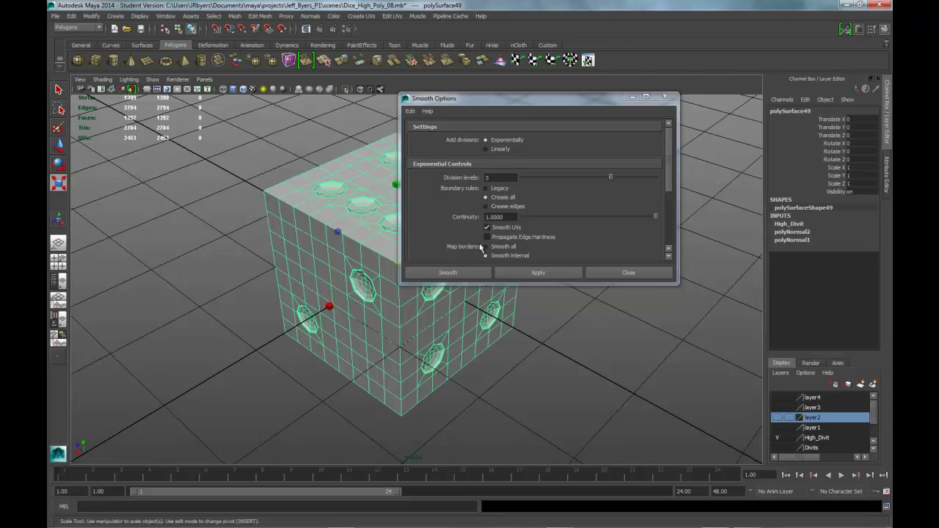
left_click(462, 274)
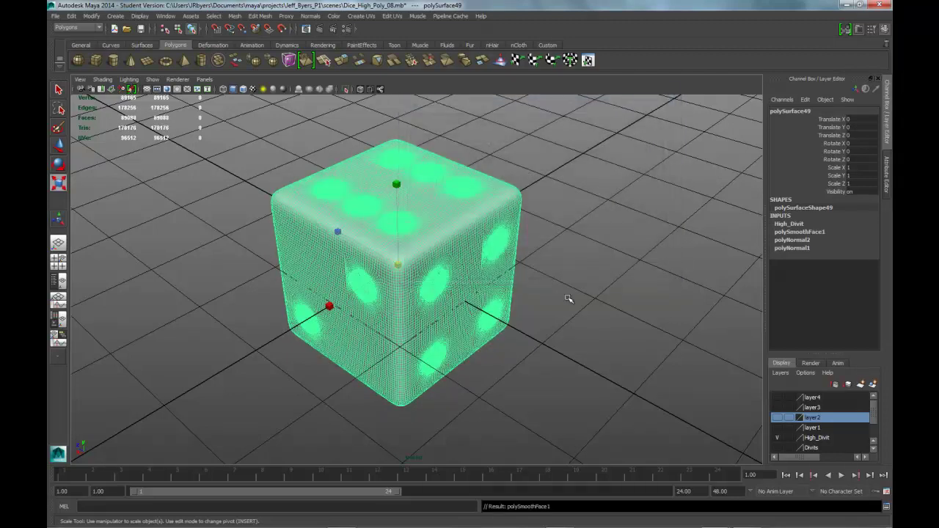
left_click(569, 298)
mouse_move(565, 296)
left_mouse_down("alt")
mouse_move(538, 323)
mouse_move(524, 266)
mouse_move(589, 269)
mouse_move(569, 302)
left_mouse_up("alt")
Move the smoothed dice along the X axis to about -3.15
left_click(494, 292)
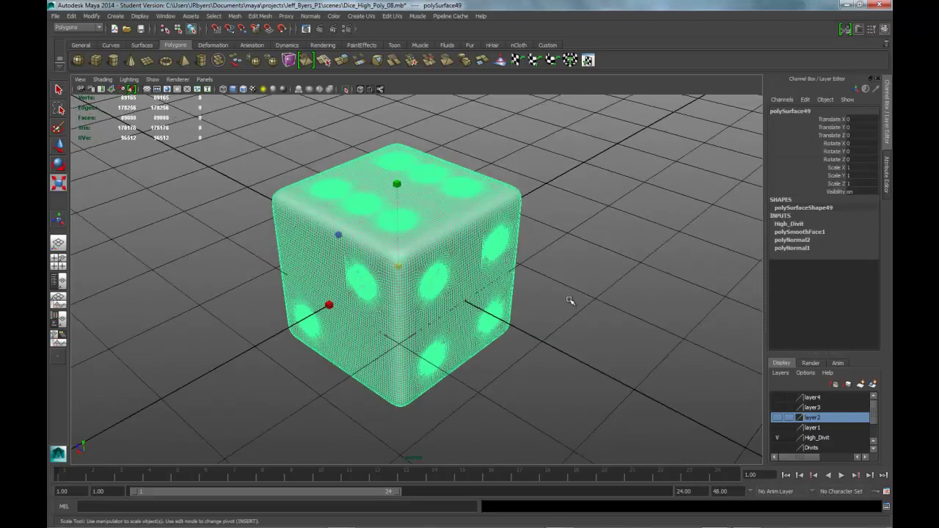
key("w")
left_click_drag(353, 293, 731, 400)
Show and hide layer3 and layer4 in turn to compare their contents with the smoothed dice
left_click(779, 409)
left_click(779, 409)
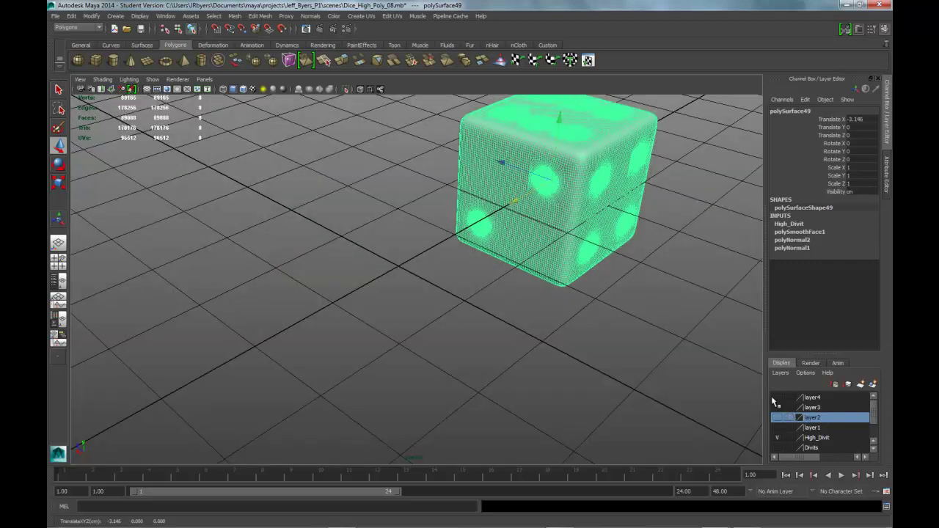
left_click(778, 398)
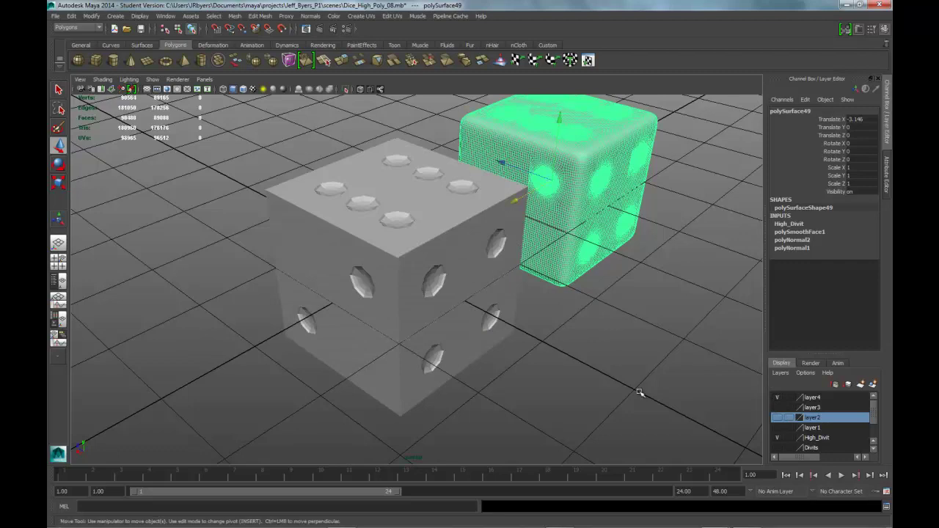
left_click(777, 398)
left_click(779, 408)
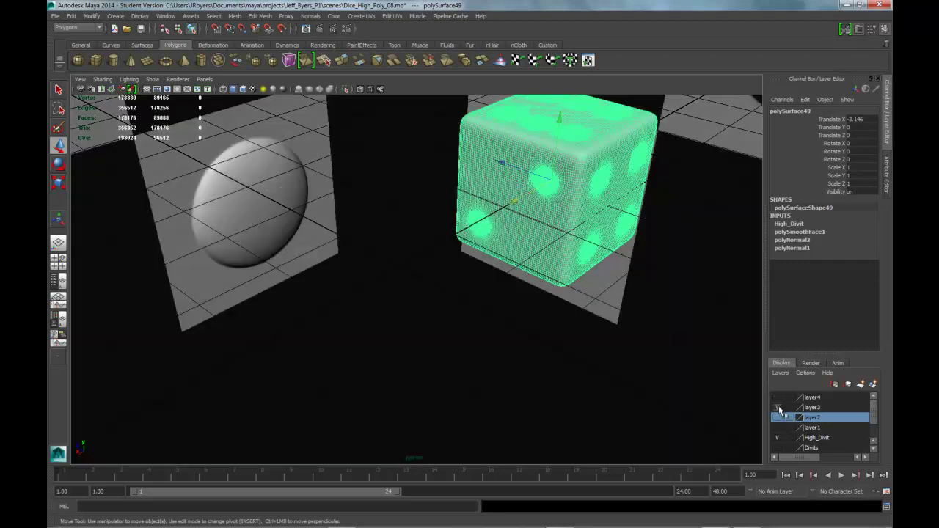
left_click(778, 408)
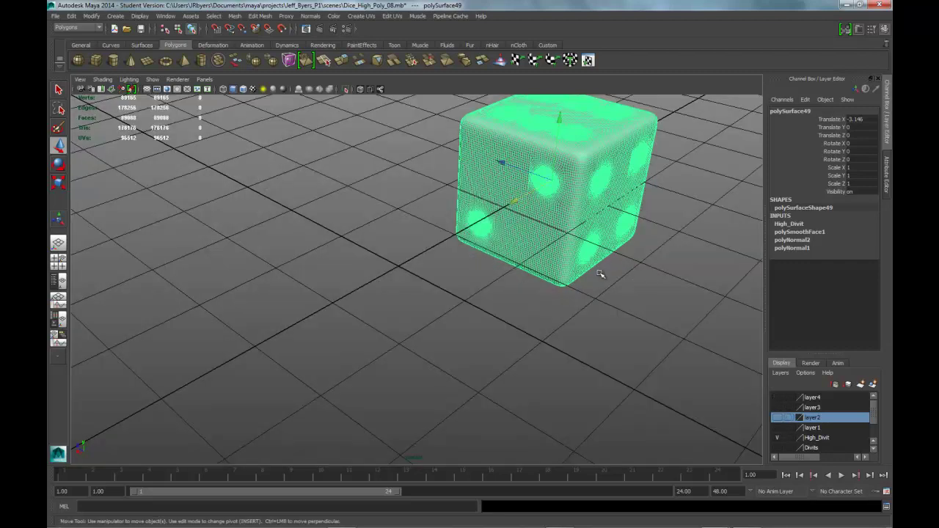
left_click_drag(595, 281, 585, 324, "alt")
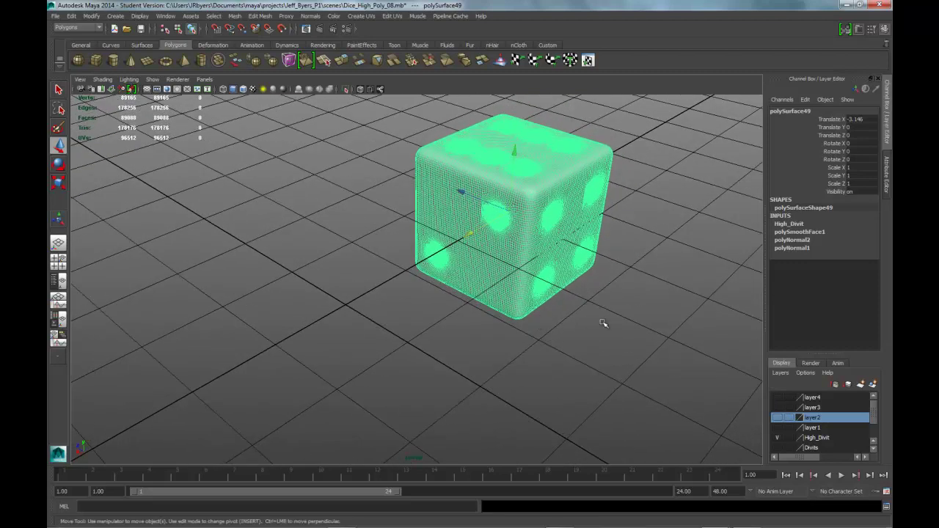
Undo the smoothed dice's move along the X axis
key("ctrl+z")
key("ctrl+z")
key("ctrl+z")
key("ctrl+z")
key("ctrl+z")
key("ctrl+z")
key("ctrl+z")
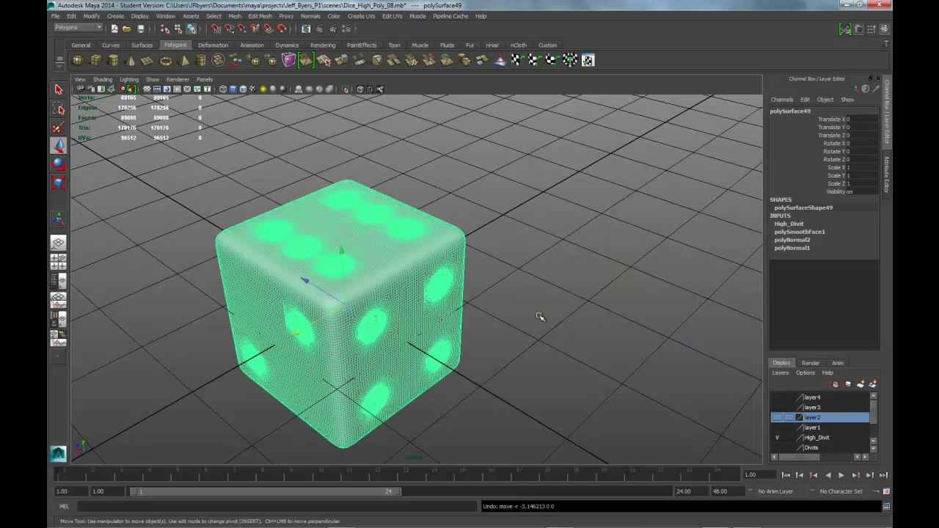
left_click(523, 296)
left_click_drag(524, 296, 461, 243, "alt")
key("ctrl+z")
key("ctrl+z")
key("ctrl+z")
key("ctrl+z")
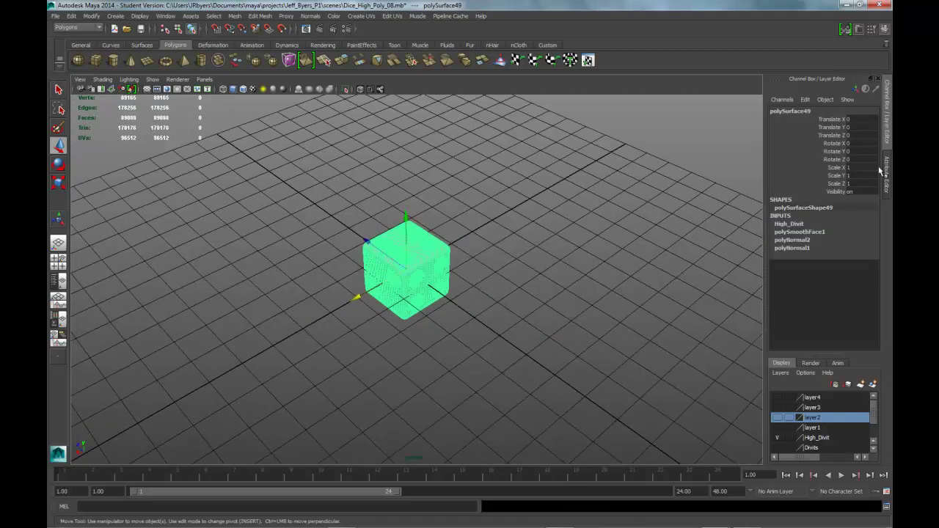
Scale the smoothed dice uniformly to 16 in X, Y and Z
key("ctrl+z")
key("ctrl+z")
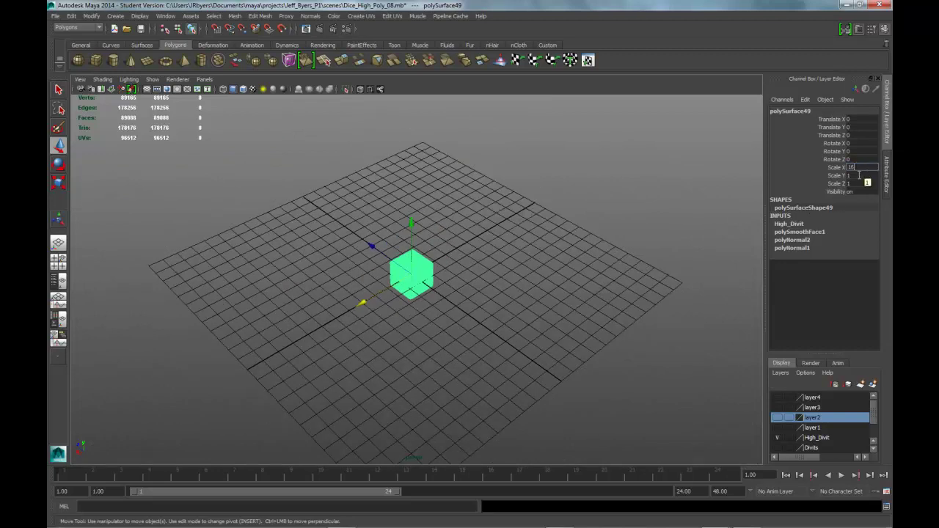
key("Return")
left_click(859, 176)
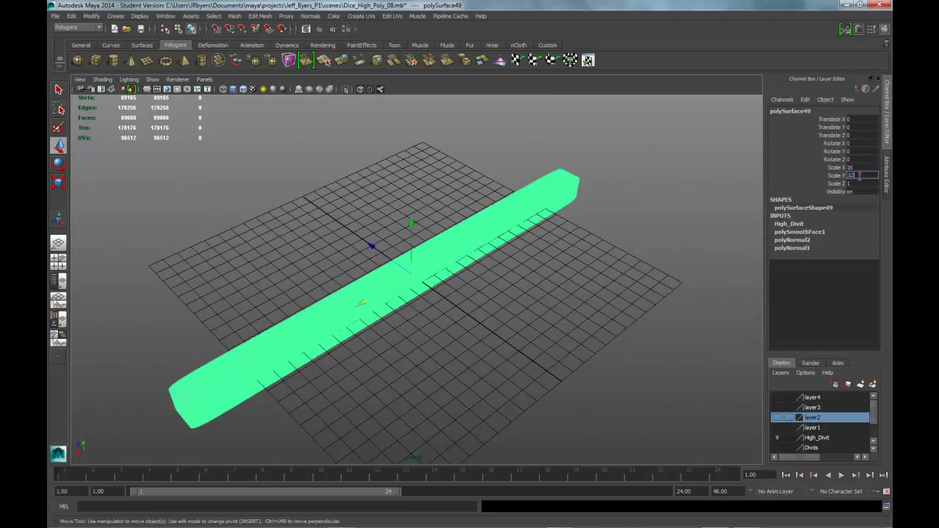
key("Return")
left_click(856, 184)
left_click(866, 175)
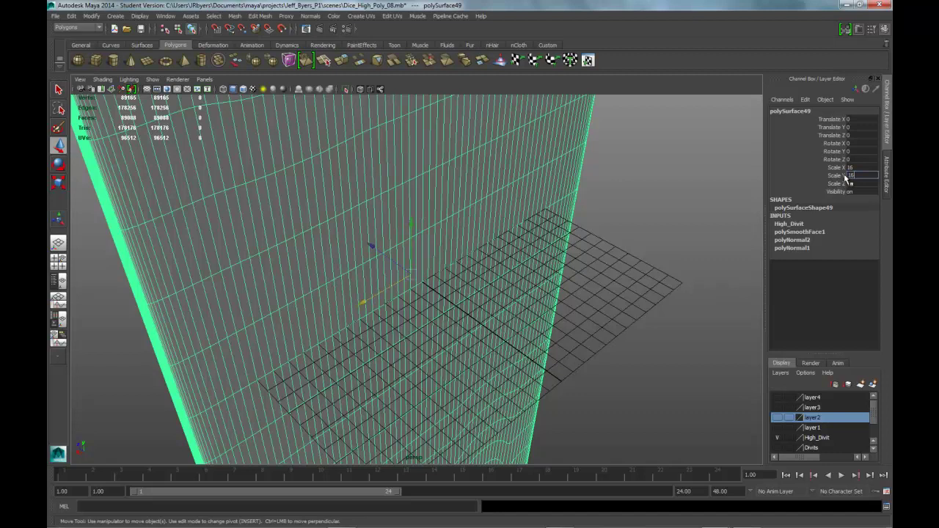
key("Return")
left_click(852, 184)
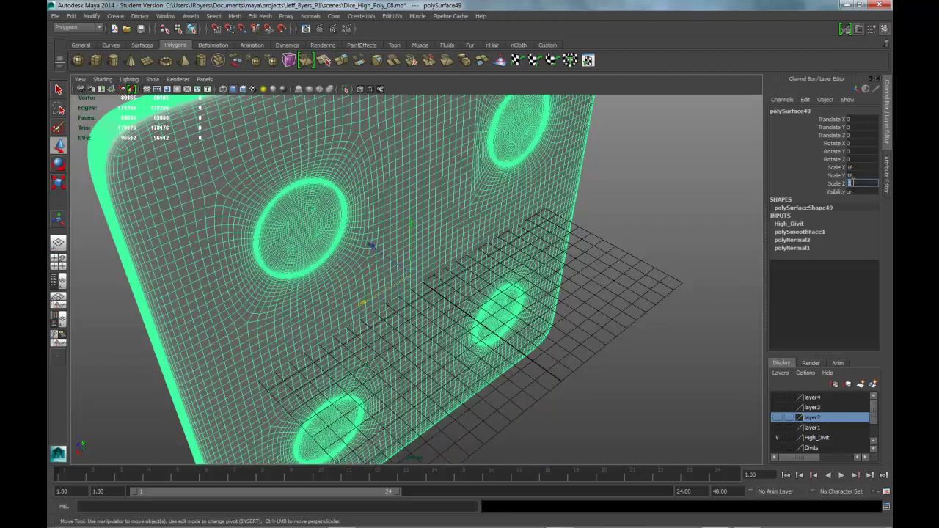
type("16")
key("Return")
key("f")
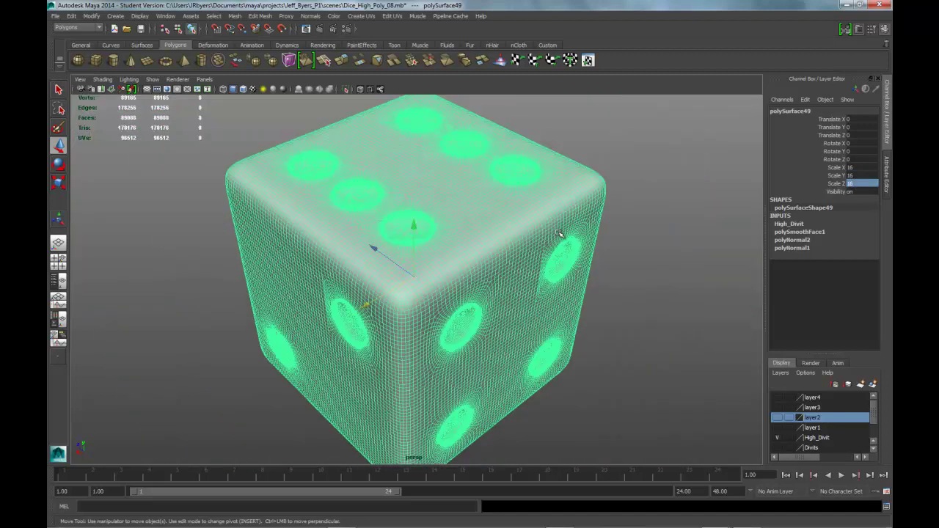
left_click_drag(572, 276, 578, 256, "alt")
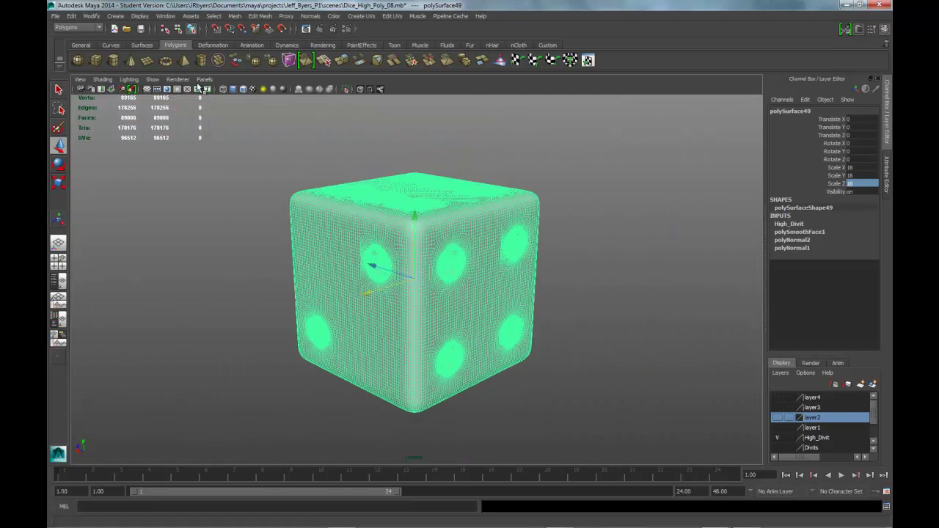
Delete the smoothed dice's construction history and freeze its transformations
left_click(71, 15)
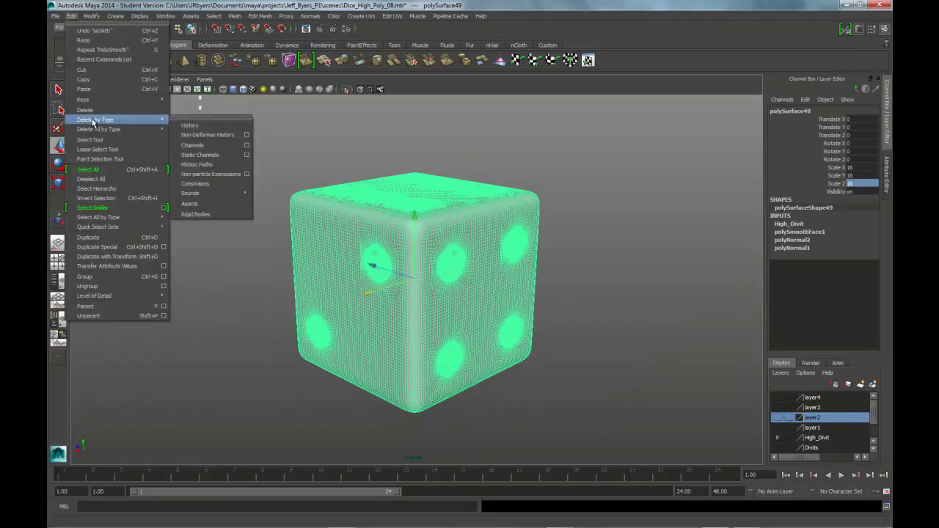
left_click(201, 126)
left_click(91, 16)
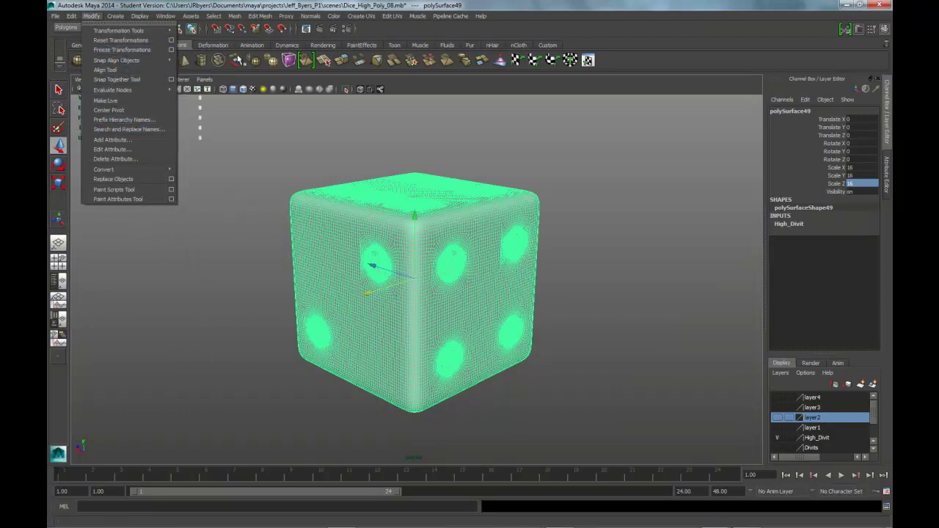
left_click(128, 50)
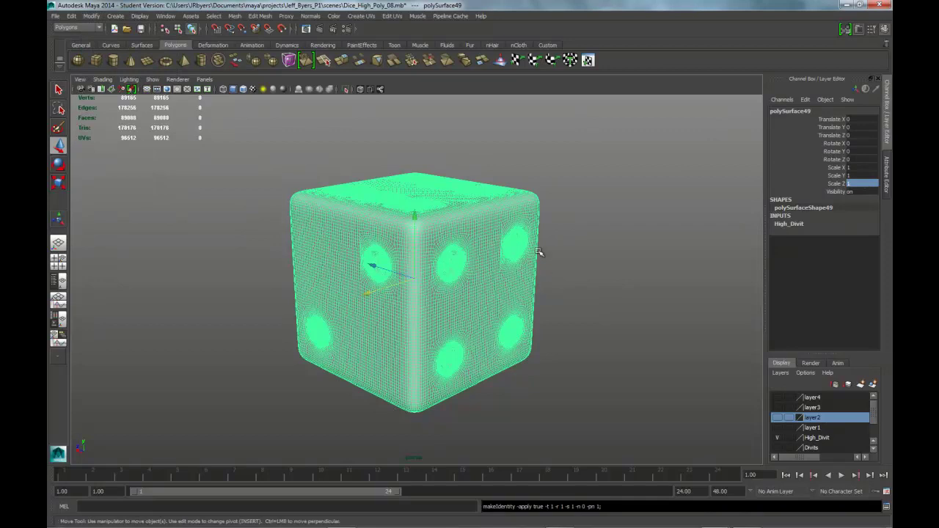
Show layer2 to compare its low-poly cube with the scaled high-poly dice, and hide the layer again
left_click_drag(546, 270, 537, 257, "alt")
middle_click_drag(540, 242, 521, 239, "alt")
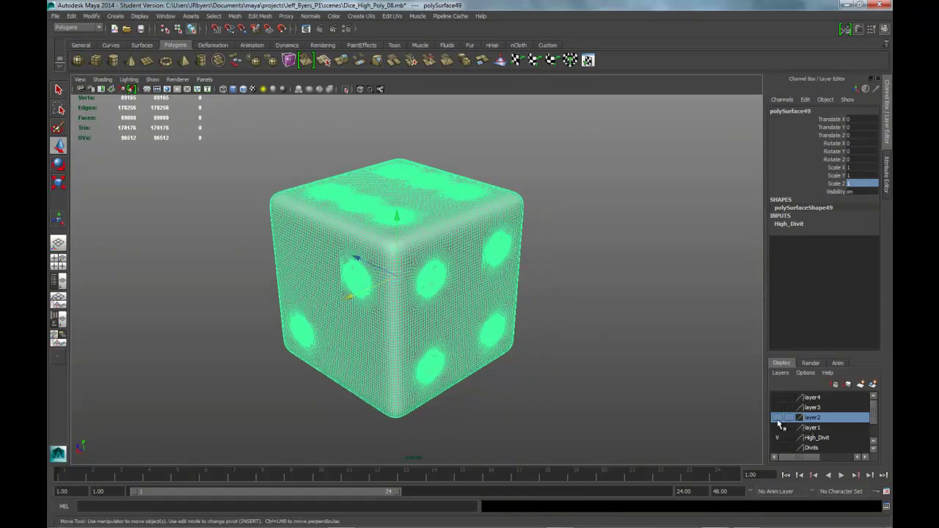
left_click(778, 418)
left_click(779, 419)
left_click(778, 418)
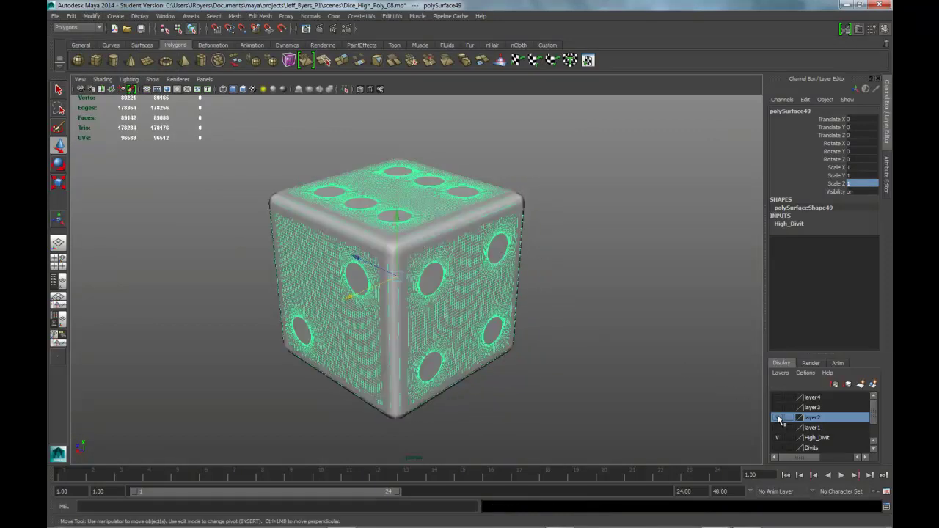
left_click(779, 418)
left_click(778, 418)
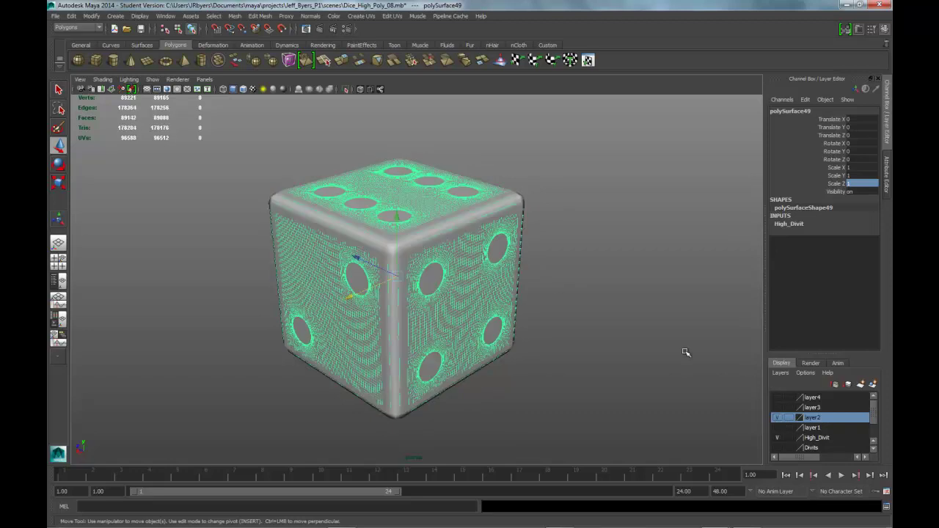
left_click(390, 256)
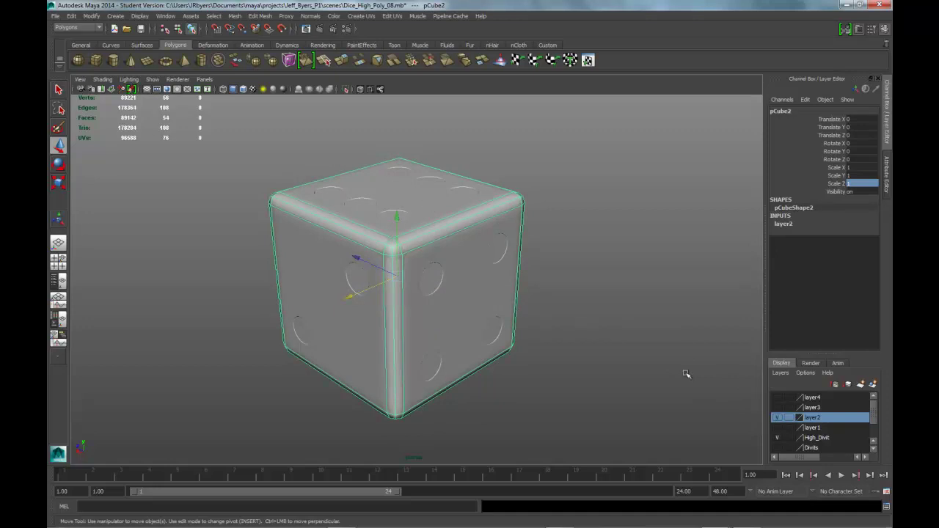
left_click(778, 418)
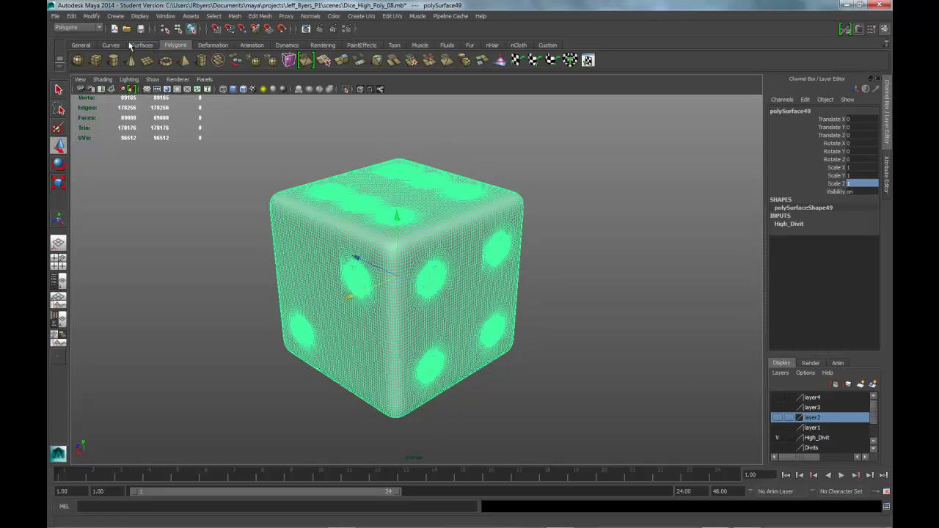
Export the selected high-poly dice as an OBJ, overwriting Dice_High_Poly_New2.obj in the scenes folder
left_click(55, 15)
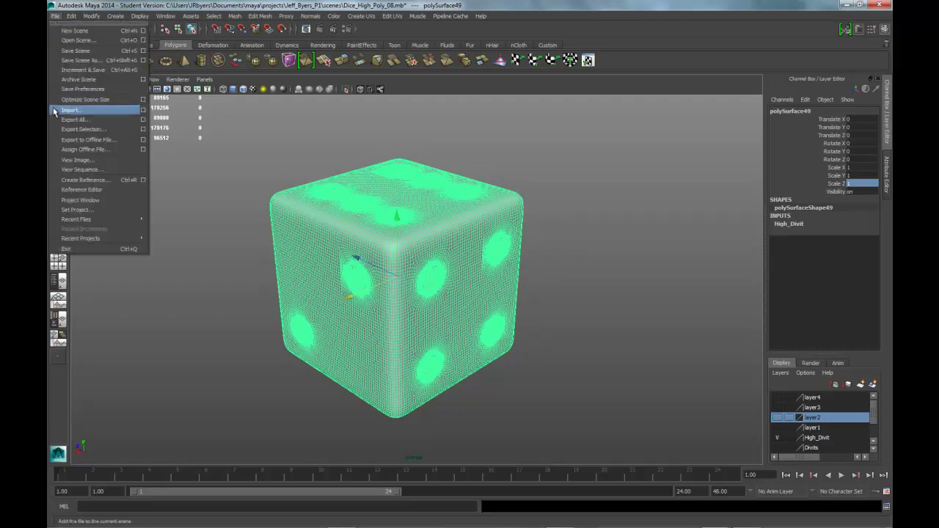
left_click(143, 129)
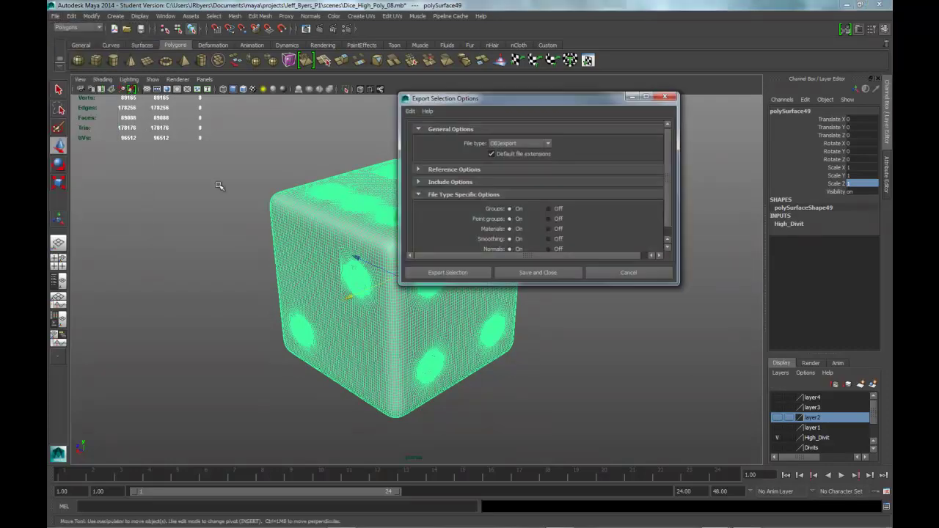
left_click(449, 272)
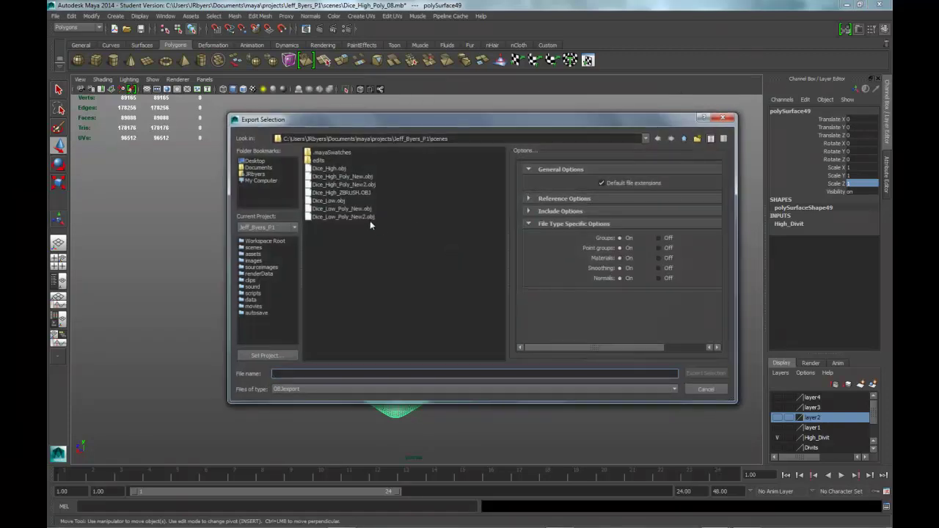
left_click(352, 184)
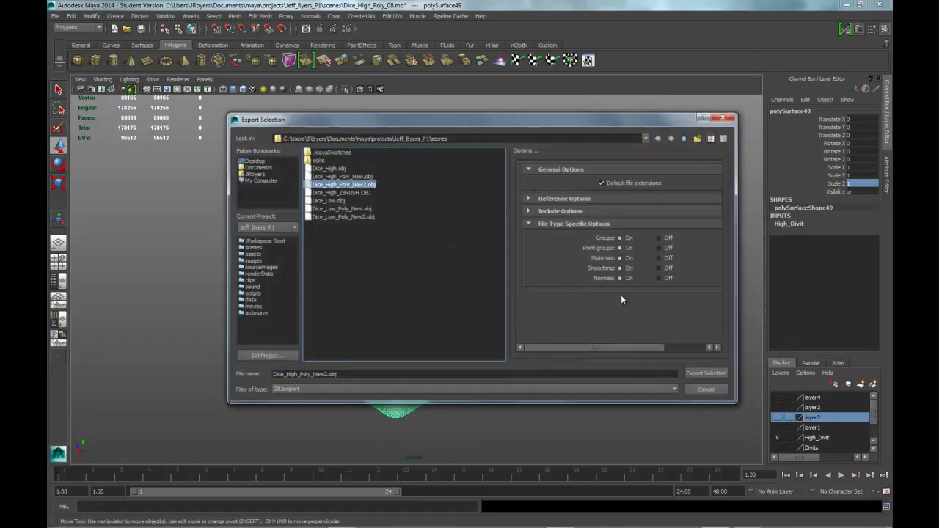
left_click(702, 373)
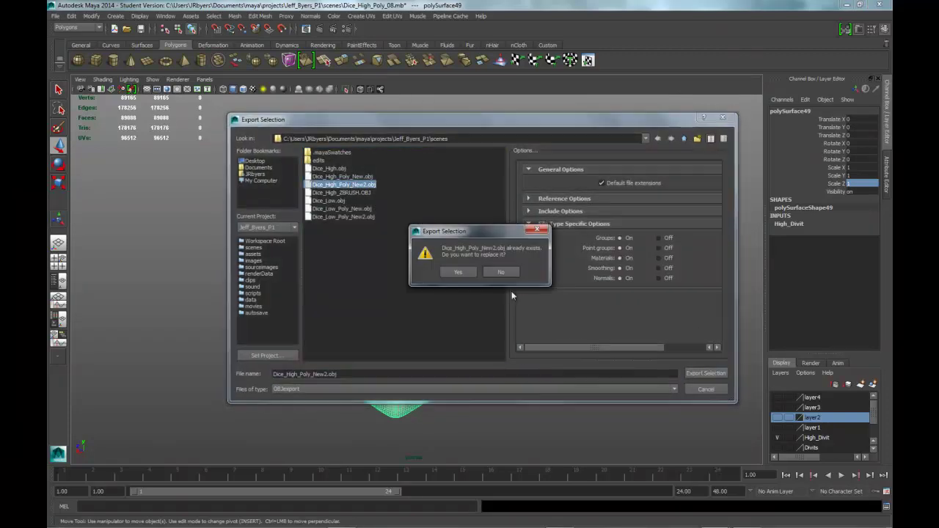
left_click(466, 273)
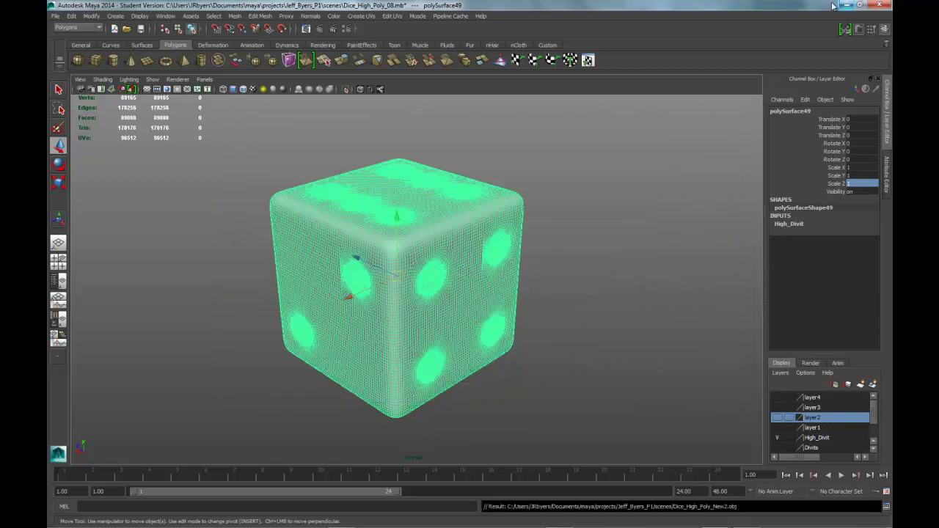
Save the scene under the new name Dice_High_Poly_09.mb
left_click(54, 15)
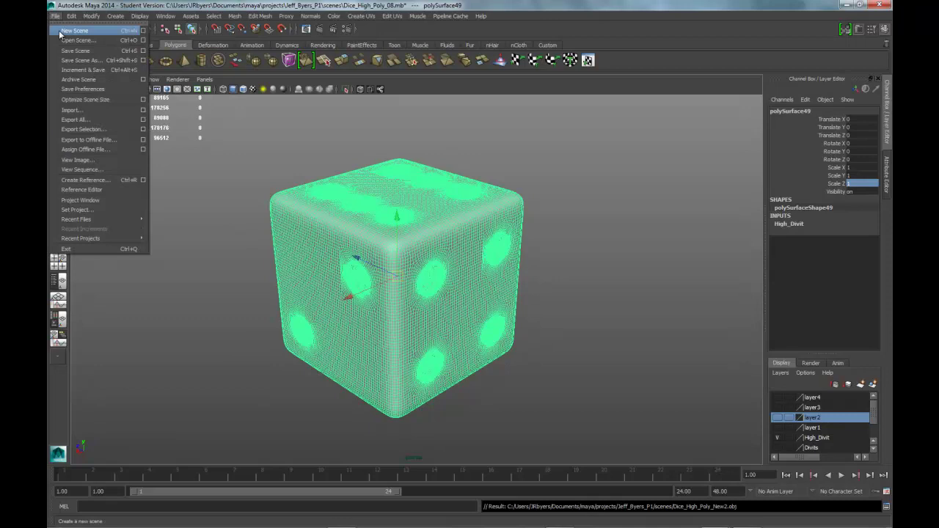
left_click(81, 58)
left_click(363, 226)
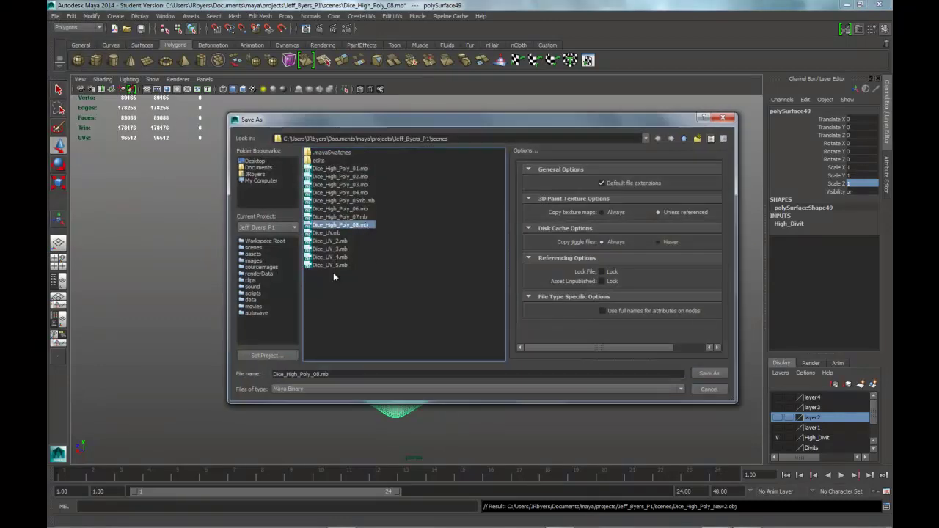
left_click(321, 374)
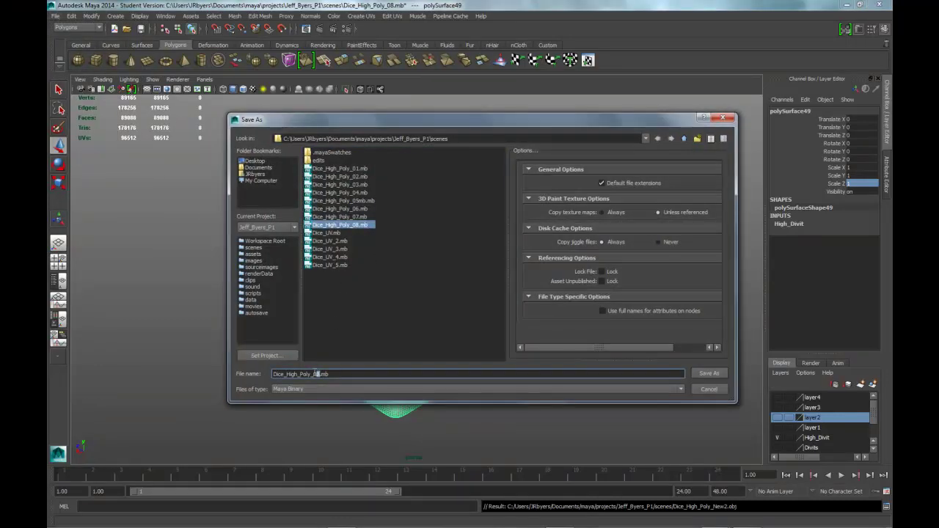
type("9")
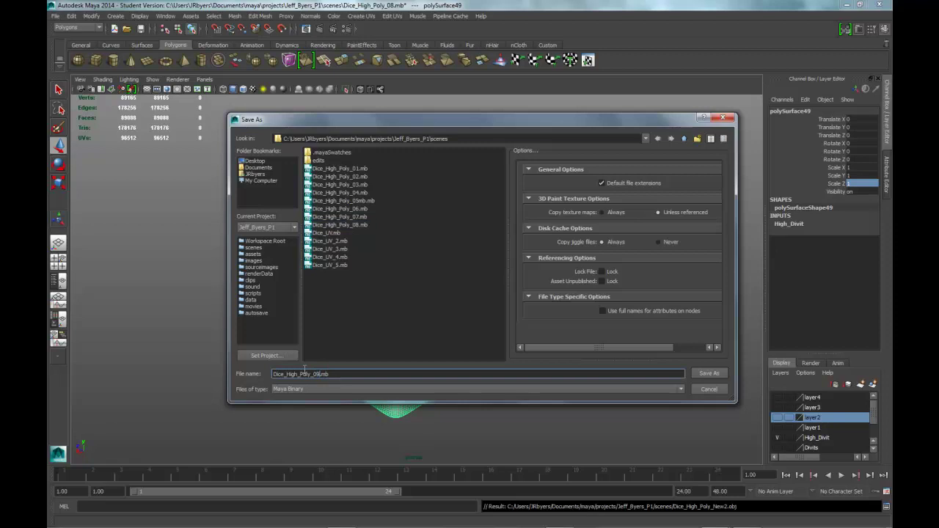
left_click(697, 375)
left_click(446, 273)
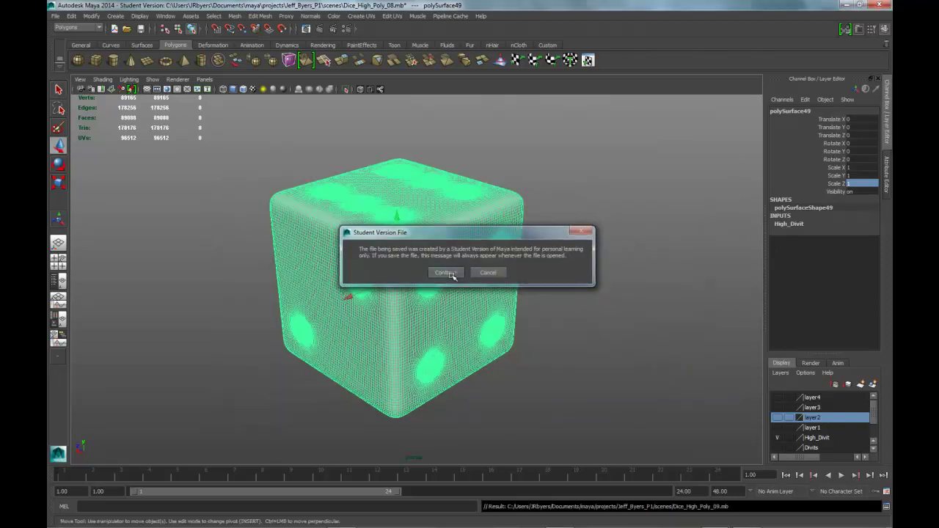
Switch to ZBrush and import Dice_High_Poly_New2.obj from the scenes folder
left_click(845, 5)
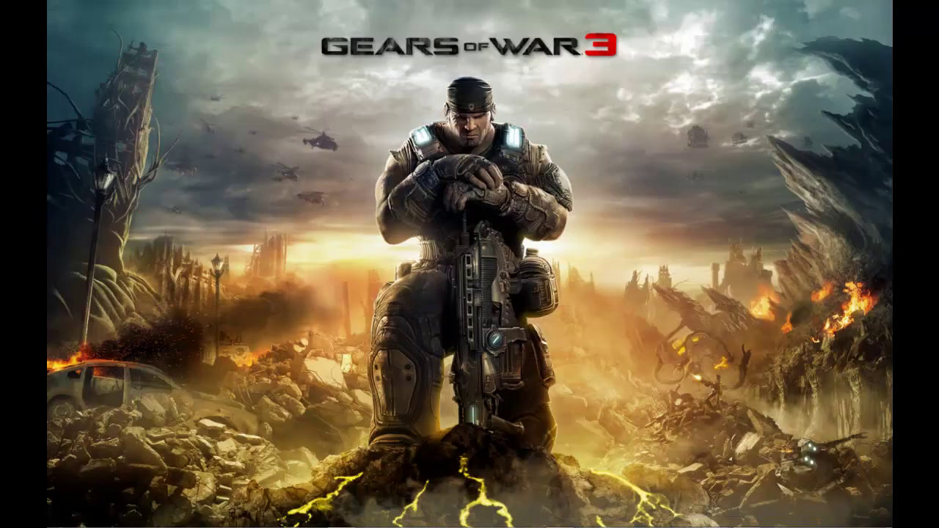
mouse_move(562, 519)
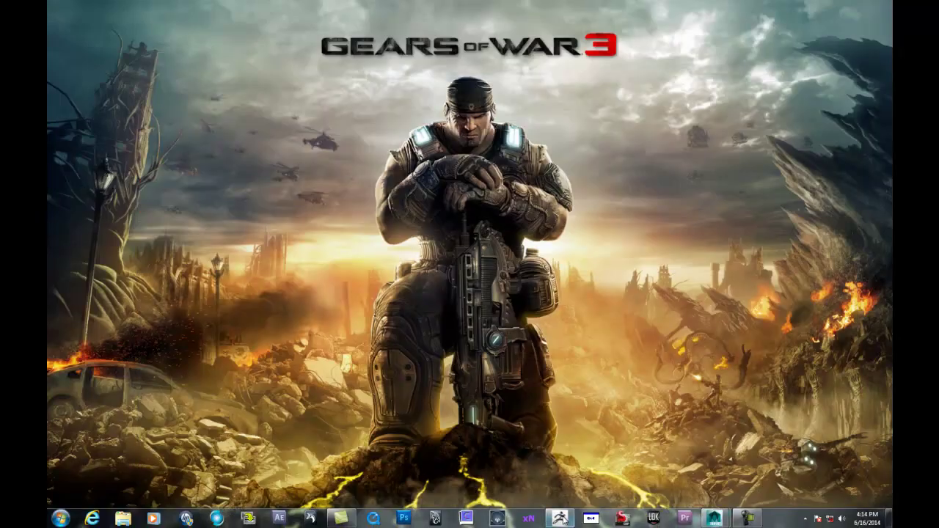
left_click(562, 520)
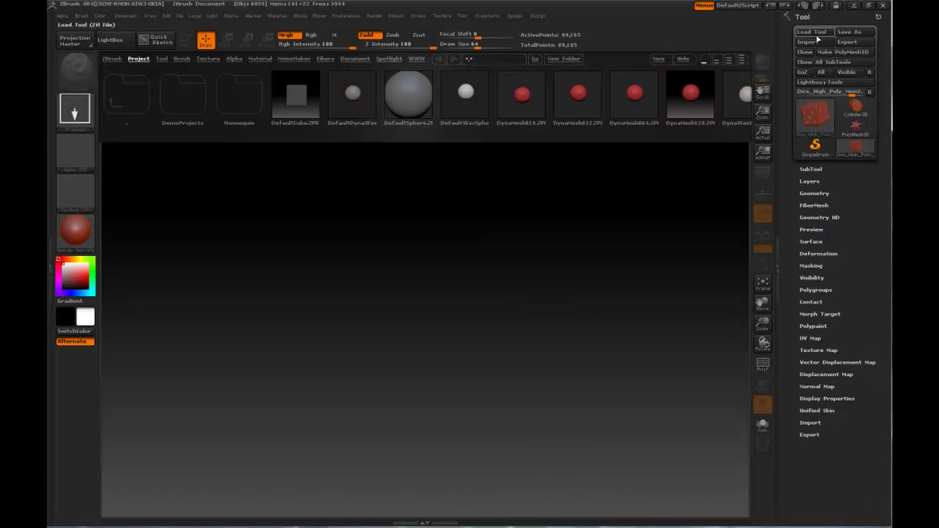
left_click(810, 43)
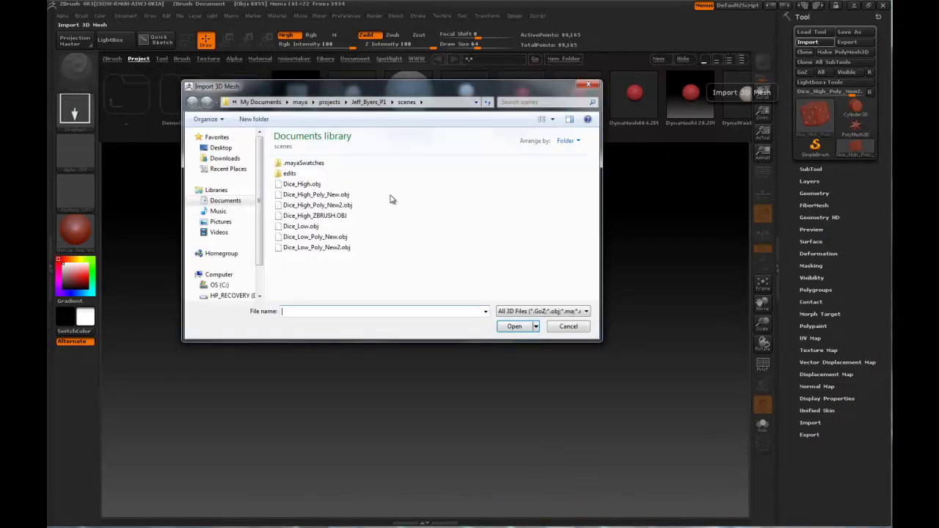
left_click(323, 205)
left_click(512, 327)
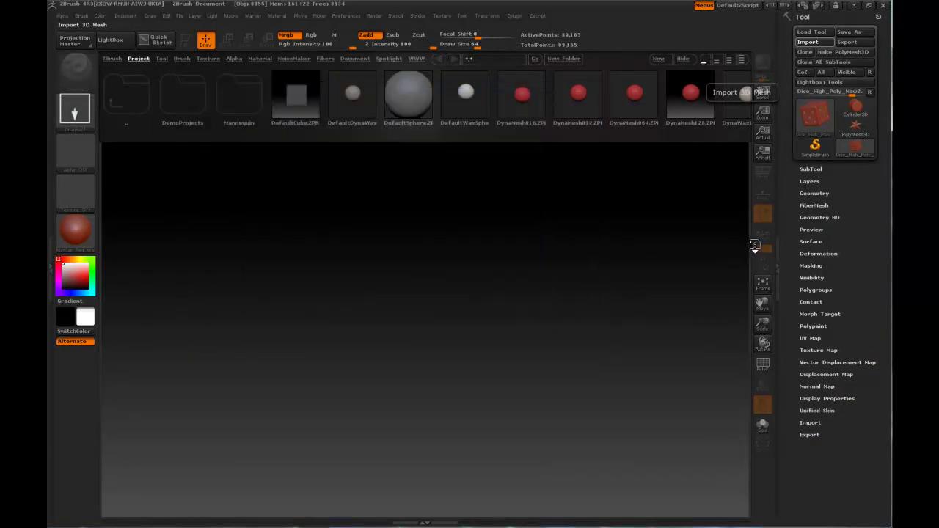
Draw the imported dice onto the canvas and turn on Edit mode
mouse_move(814, 117)
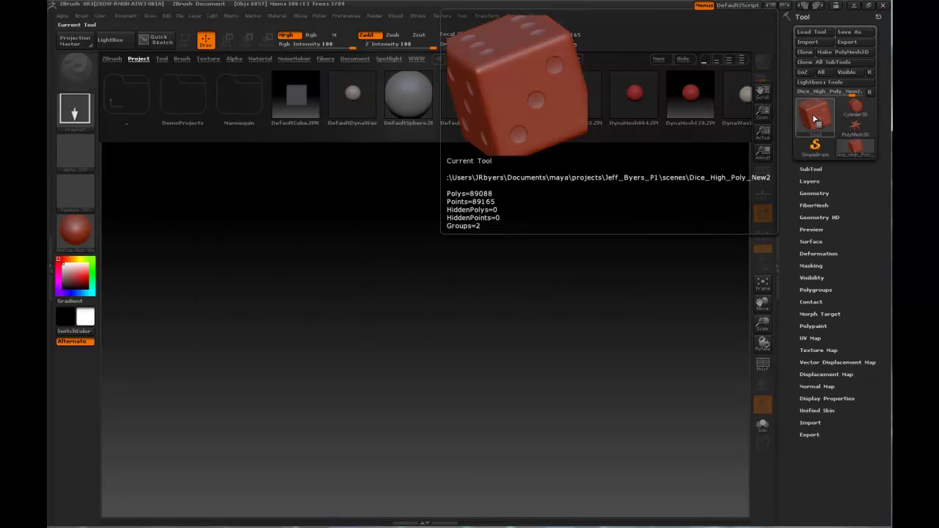
mouse_move(394, 262)
left_mouse_down()
mouse_move(445, 279)
mouse_move(533, 350)
mouse_move(523, 360)
left_mouse_up()
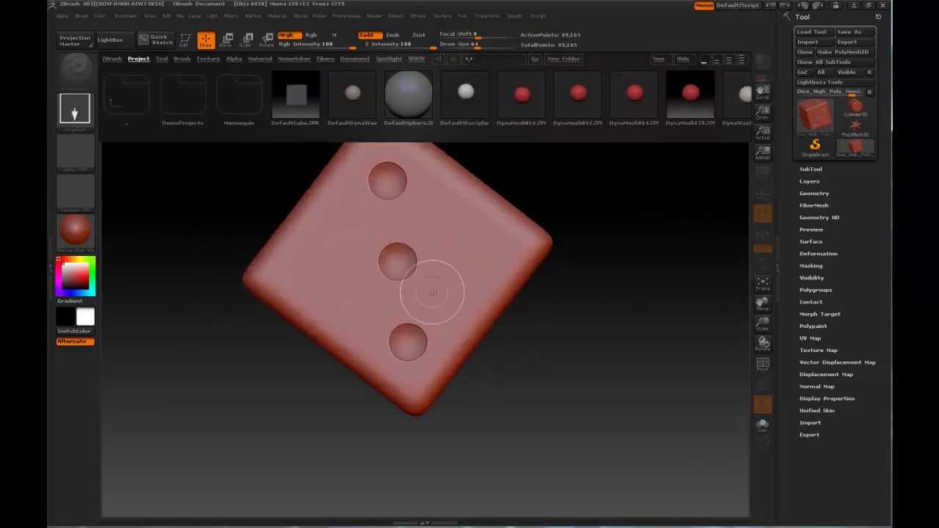
left_click(178, 46)
left_click(179, 45)
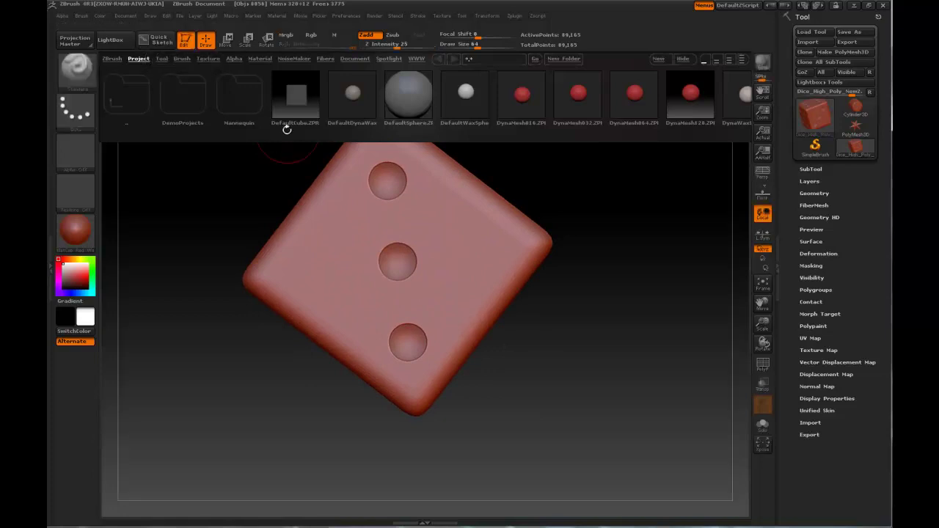
Switch to xNormal and add Dice_High_Poly_New2.obj from the scenes folder as the high definition mesh
mouse_move(579, 384)
left_mouse_down()
mouse_move(587, 268)
mouse_move(632, 326)
mouse_move(518, 349)
mouse_move(499, 278)
mouse_move(501, 342)
mouse_move(460, 396)
mouse_move(549, 232)
mouse_move(556, 257)
mouse_move(498, 381)
mouse_move(443, 360)
mouse_move(436, 263)
mouse_move(583, 394)
left_mouse_up()
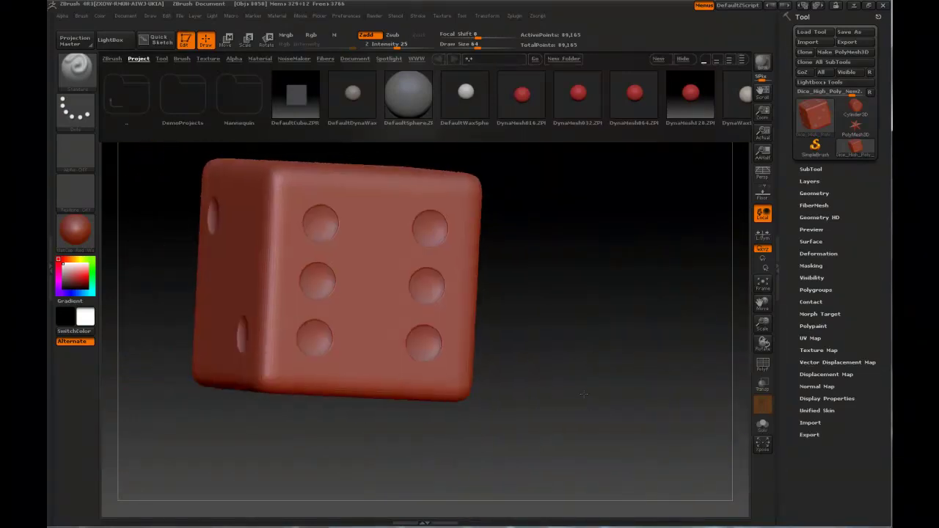
left_click(852, 5)
left_click(528, 520)
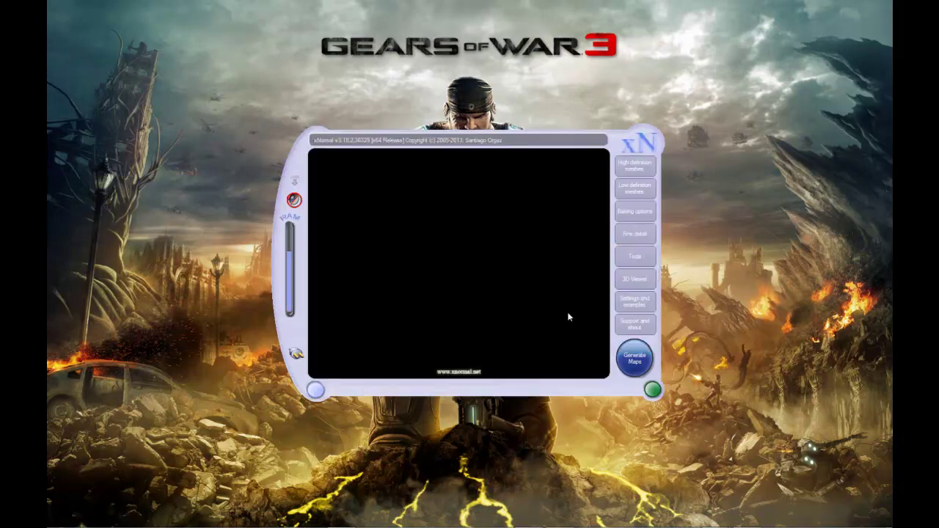
left_click(632, 166)
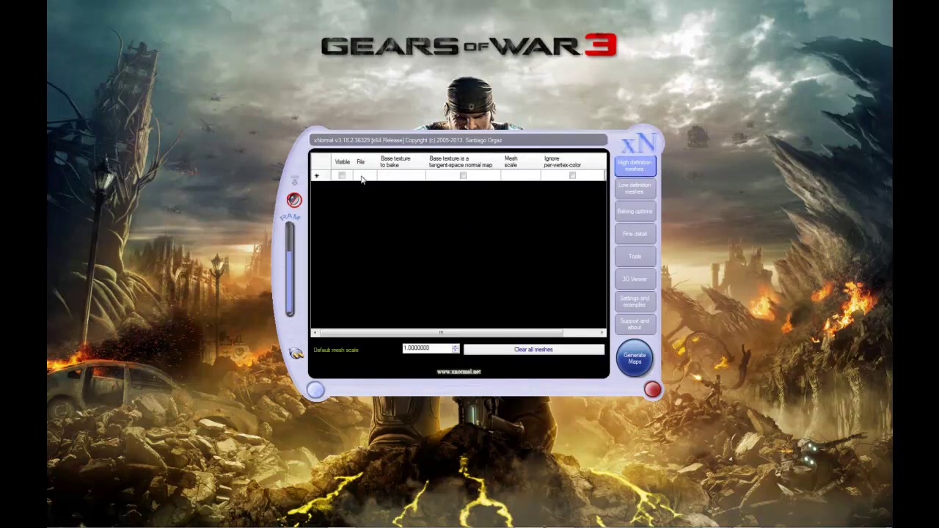
right_click(362, 179)
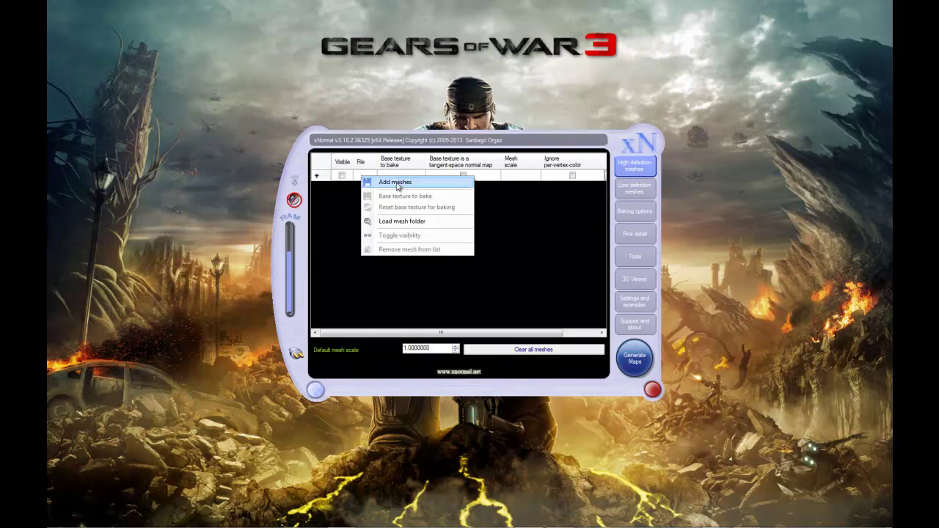
left_click(394, 182)
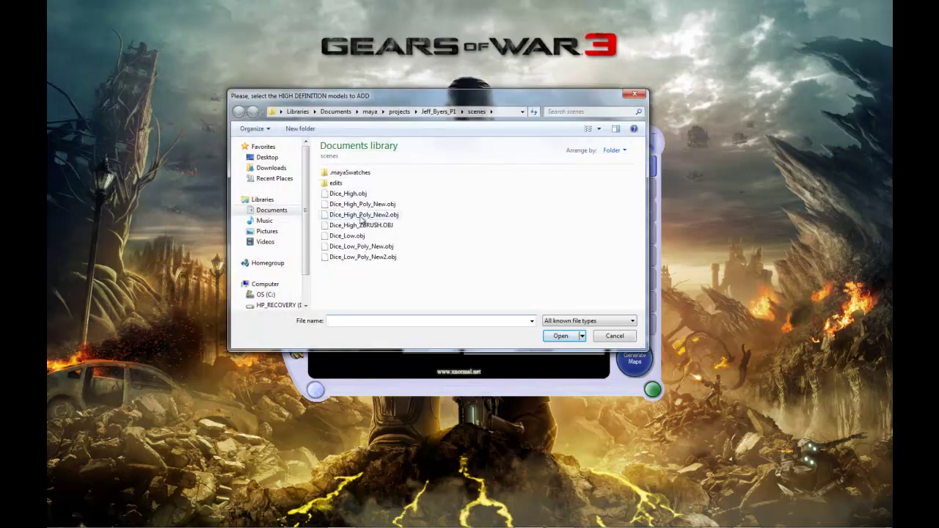
left_click(365, 215)
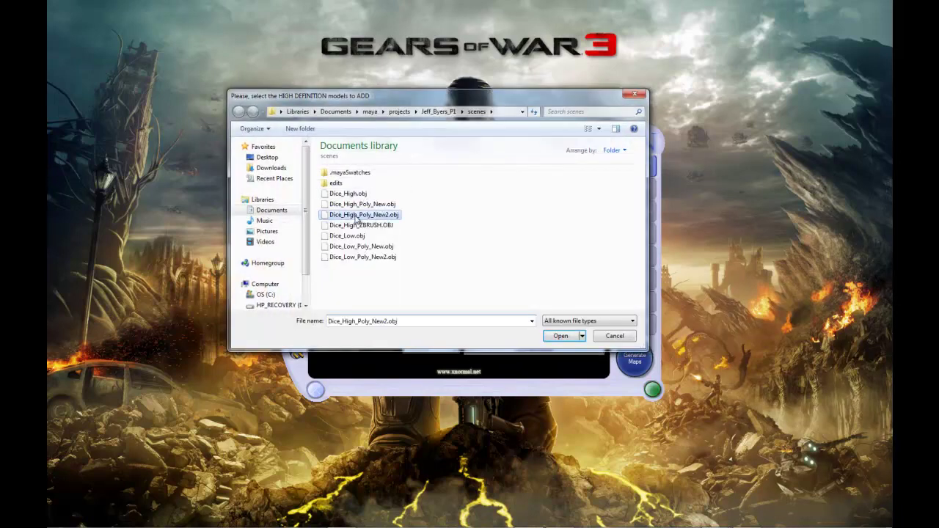
left_click(559, 336)
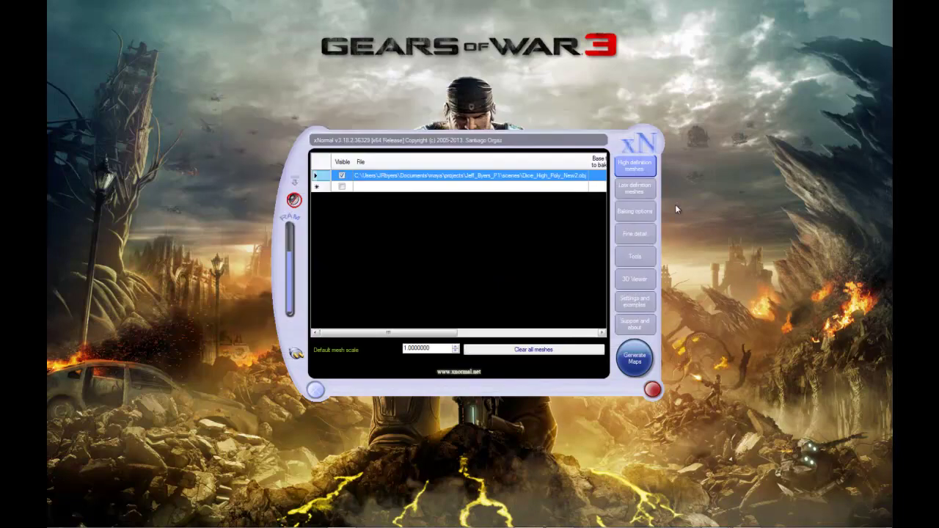
Add Dice_Low_Poly_New2.obj from the scenes folder as the low definition mesh
left_click(635, 189)
right_click(371, 178)
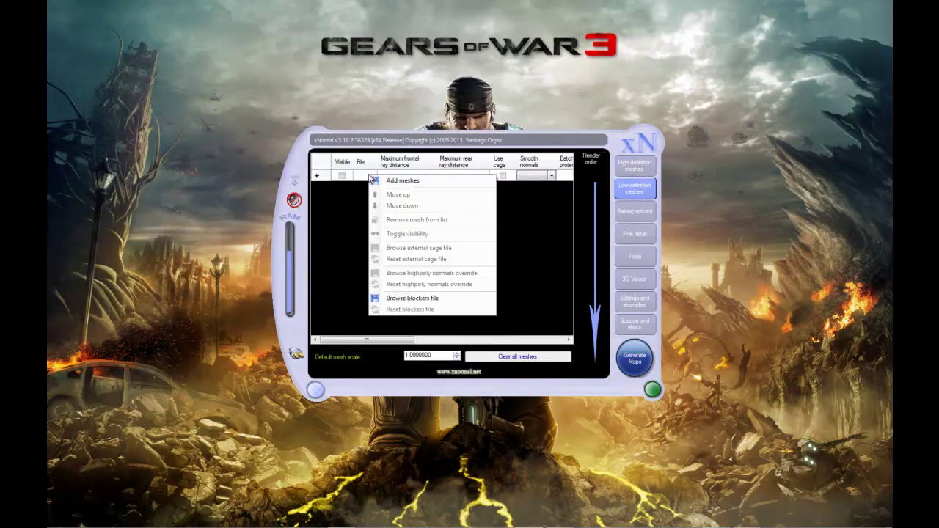
left_click(391, 183)
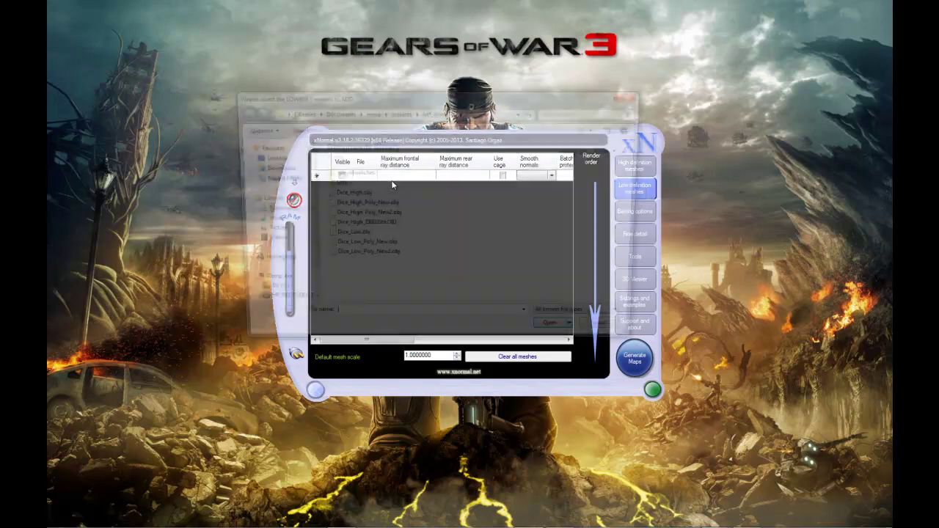
left_click(379, 257)
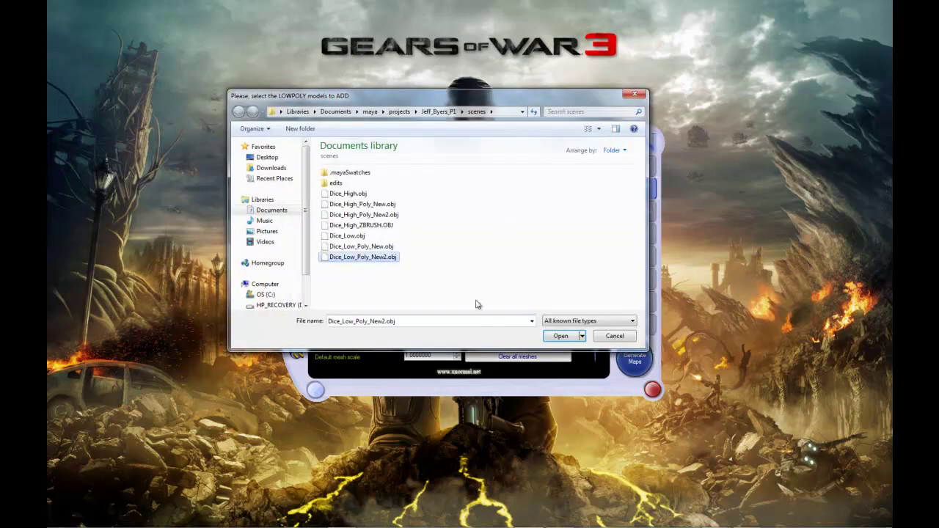
left_click(560, 336)
Set the baking output file to a TGA named Dice_FIN in the scenes folder
left_click(625, 213)
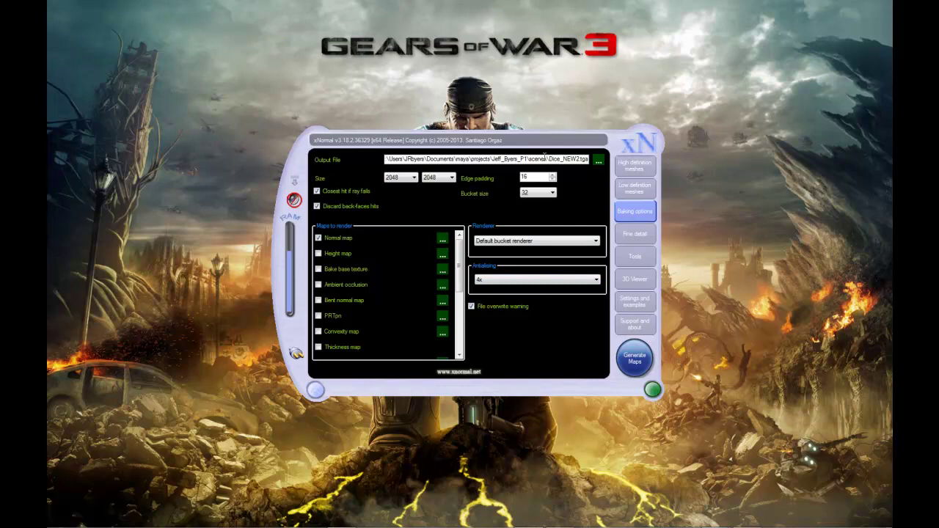
left_click(598, 161)
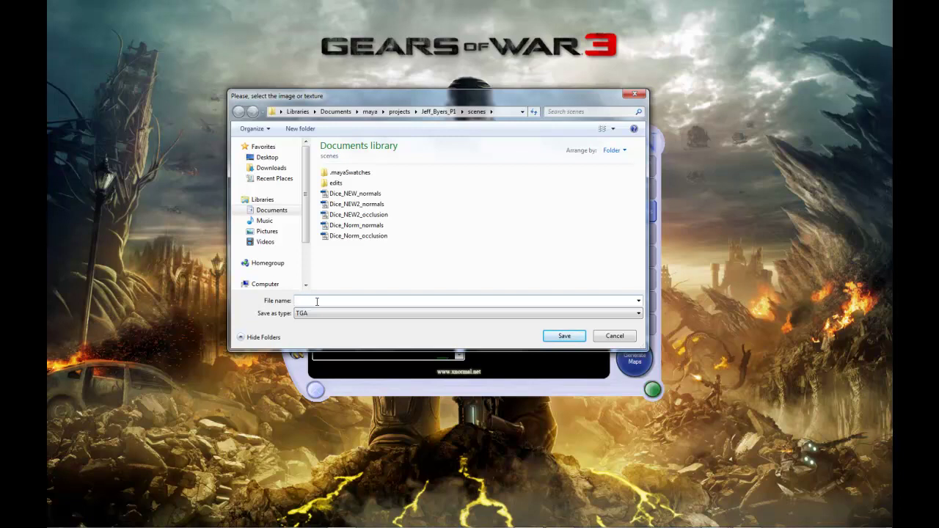
type("Dice")
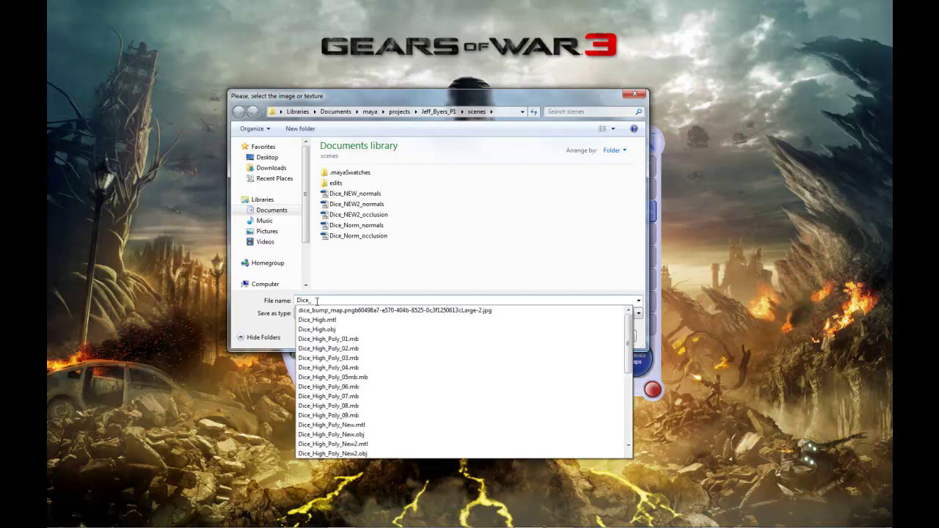
type("_Fi")
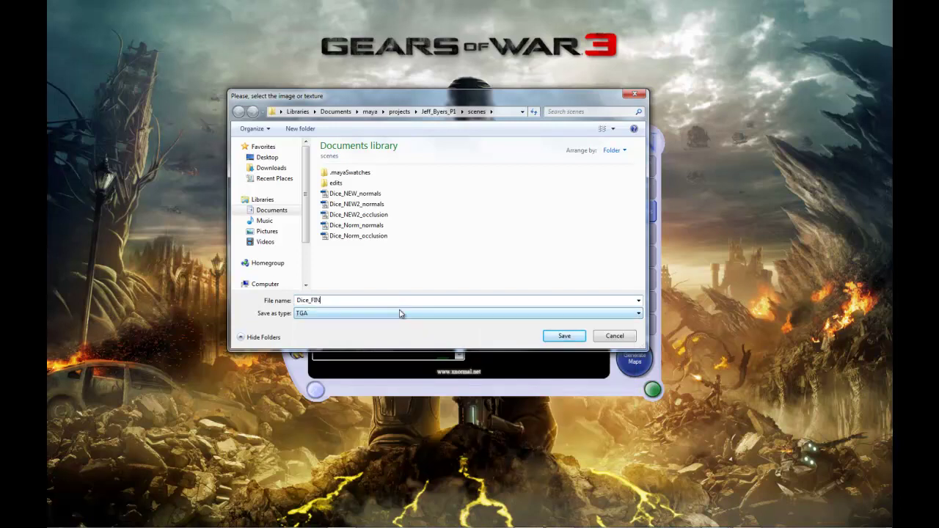
left_click(562, 336)
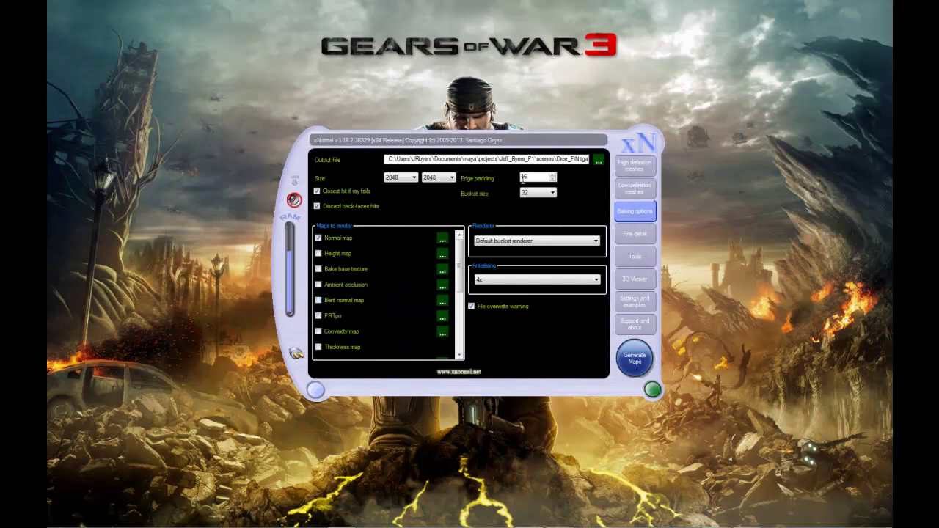
Generate the normal map at the current baking settings, inspect the result and close its preview
left_click(632, 355)
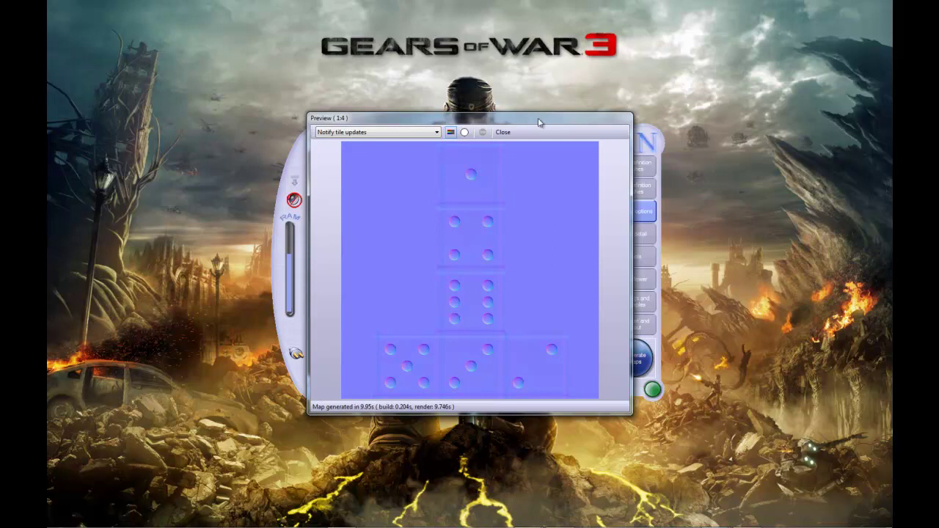
left_click_drag(528, 115, 445, 74)
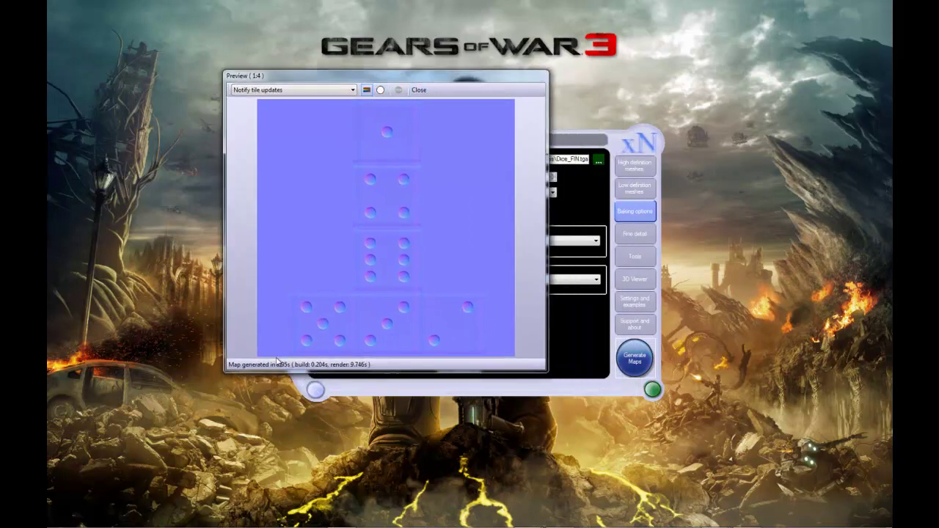
left_click(418, 90)
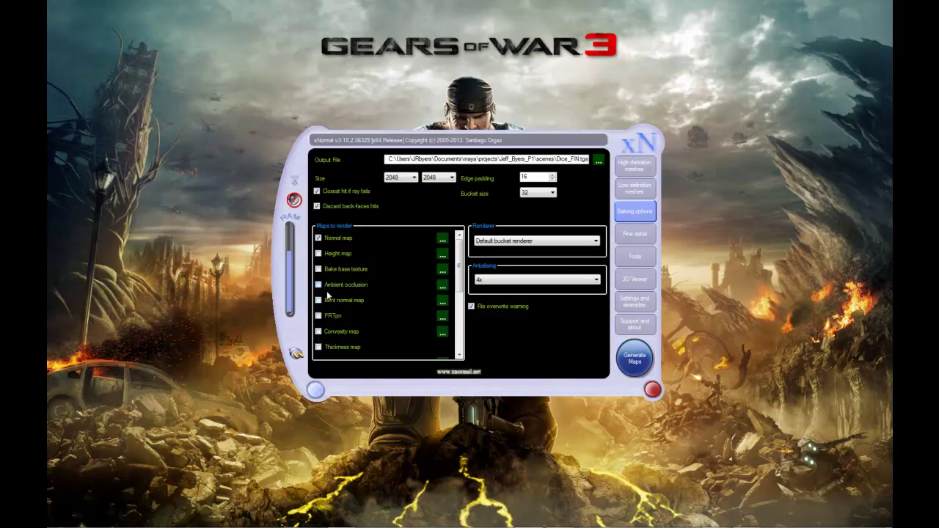
Bake only the ambient occlusion map, with the normal map disabled, and close its preview
left_click(317, 286)
left_click(318, 238)
left_click(633, 356)
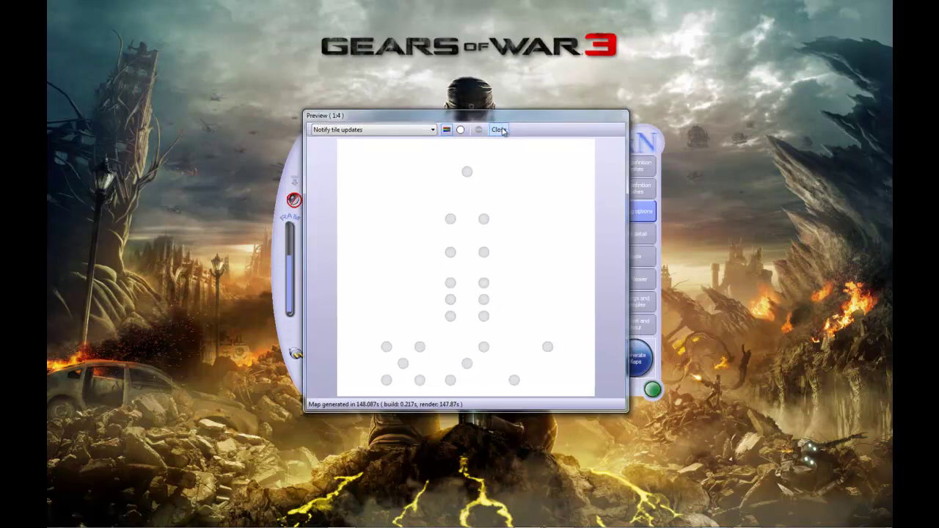
left_click(503, 132)
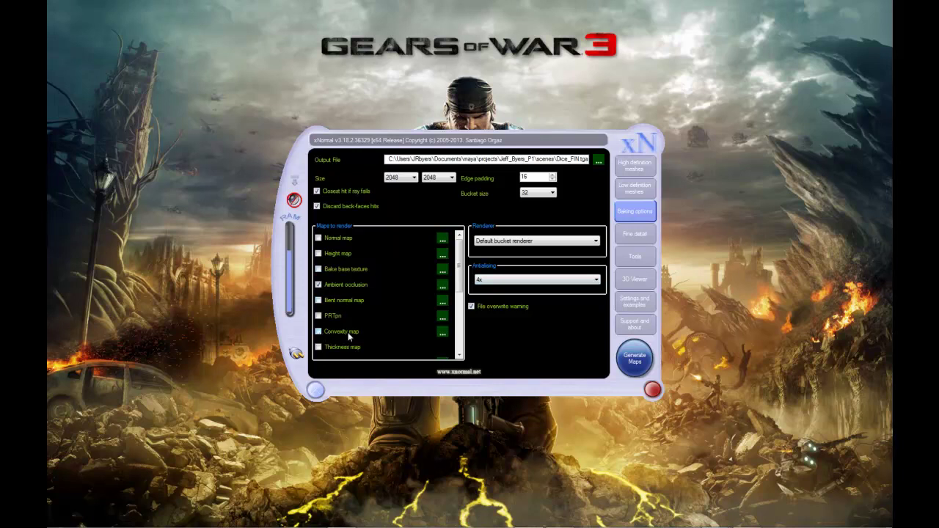
Bake only the height map with 1x antialiasing, keeping the tonemapper's default range, and close its preview
left_click(318, 253)
left_click(595, 281)
left_click(563, 289)
left_click(635, 360)
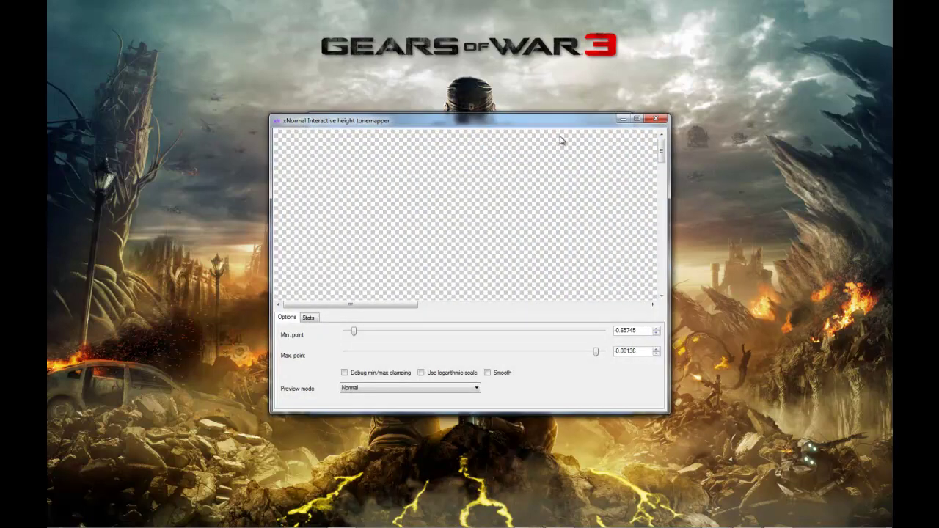
left_click(655, 118)
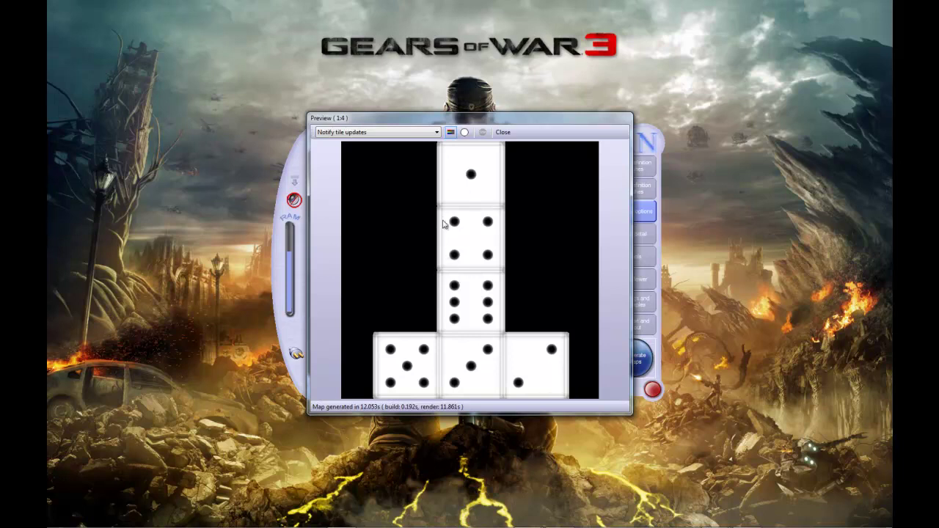
left_click(502, 133)
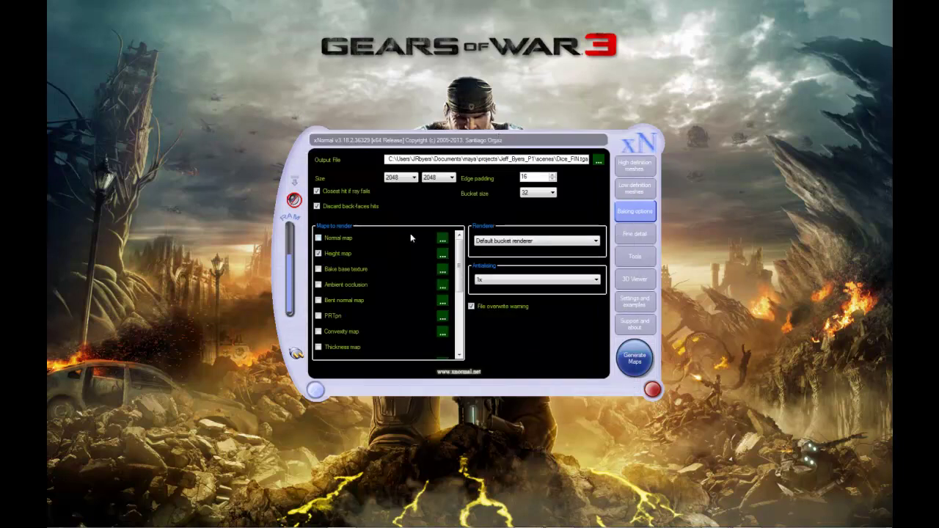
Deselect the height map from the maps to render and minimize xNormal
left_click(318, 254)
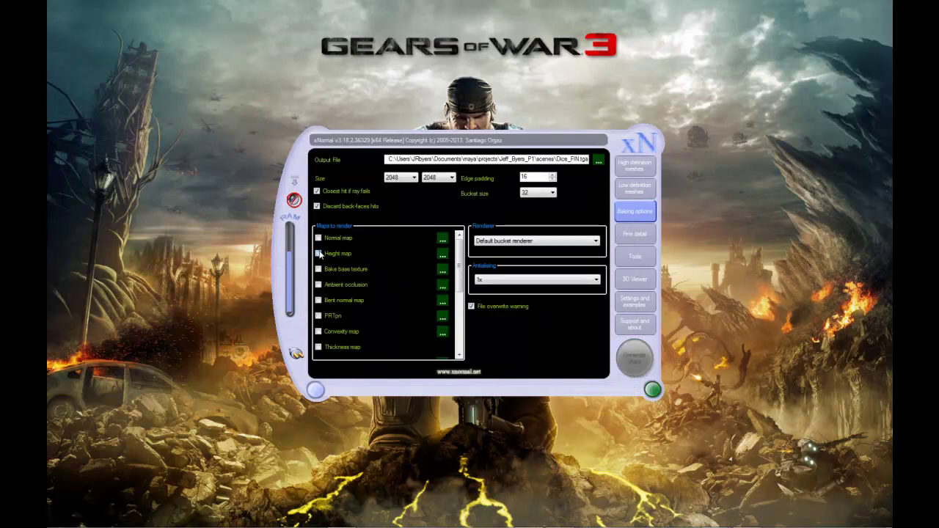
left_click(314, 390)
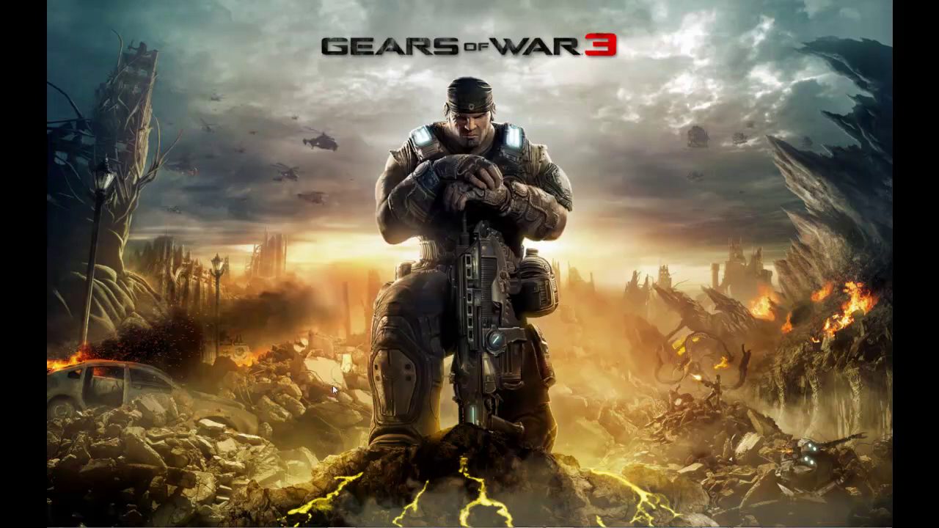